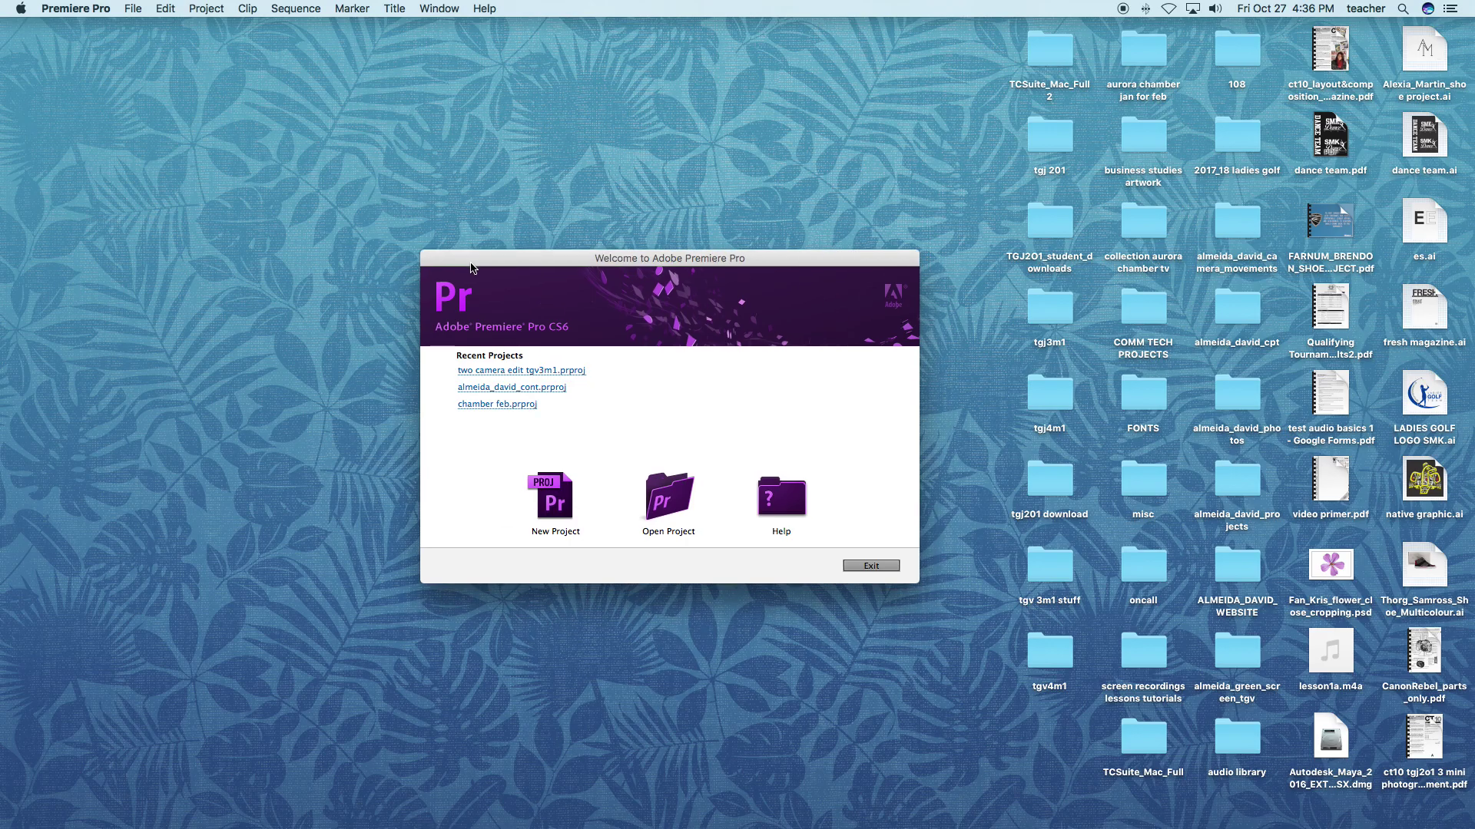
# - Launch Premiere Pro CS6 from Launchpad and choose New Project on the Welcome screen
pyautogui.moveTo(492, 811)
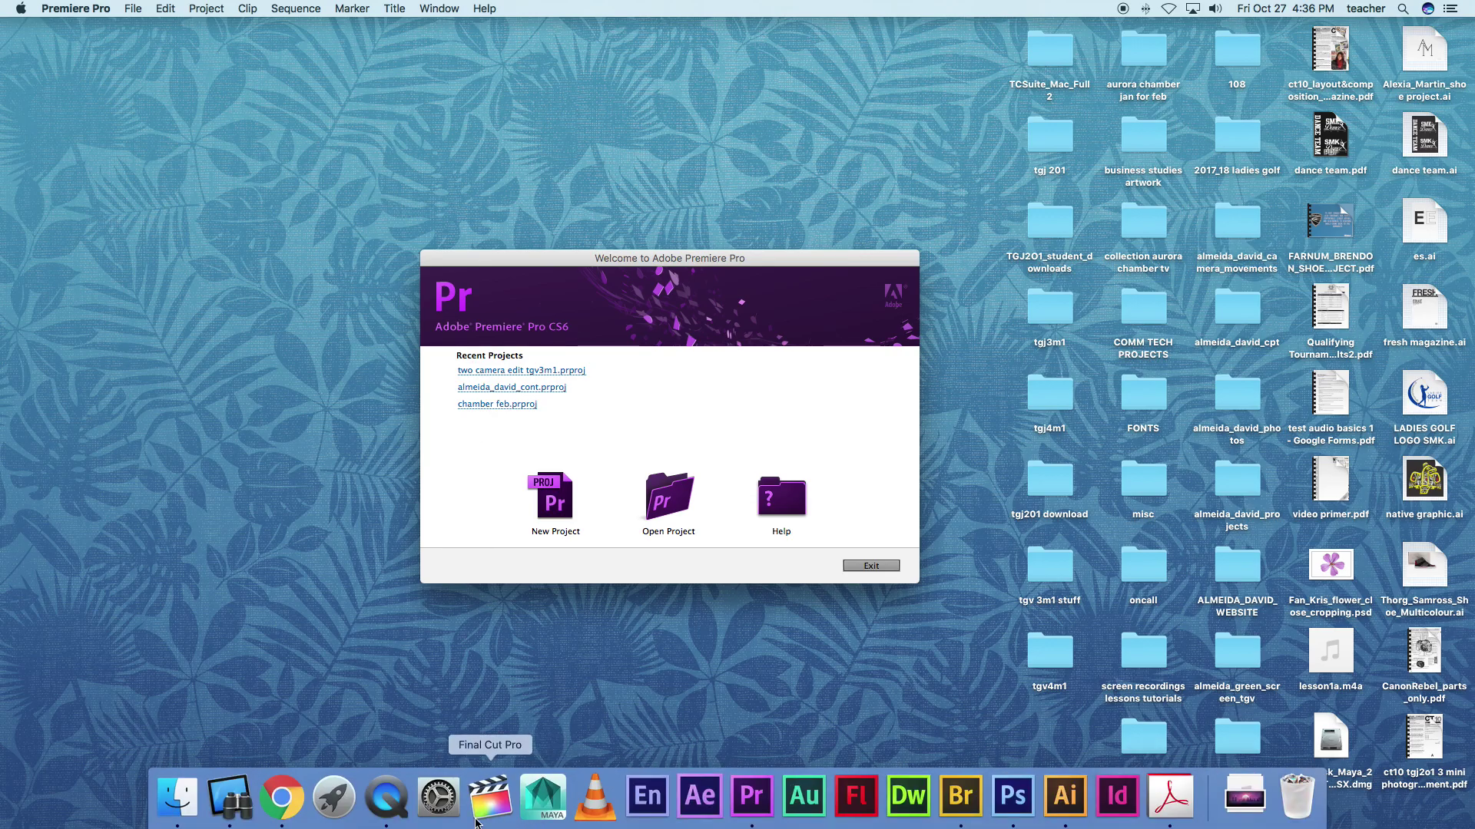
pyautogui.click(343, 813)
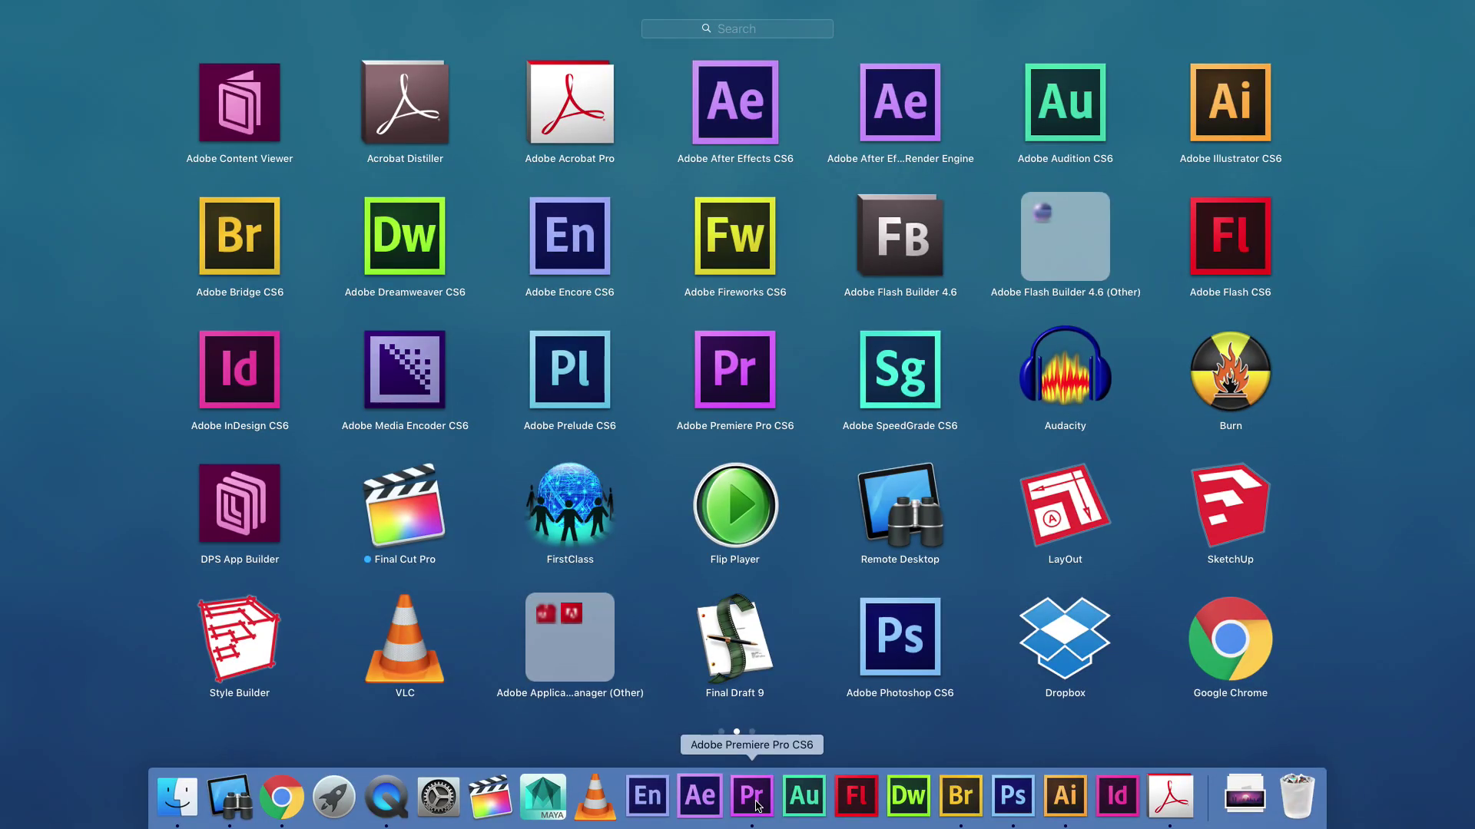
pyautogui.click(756, 806)
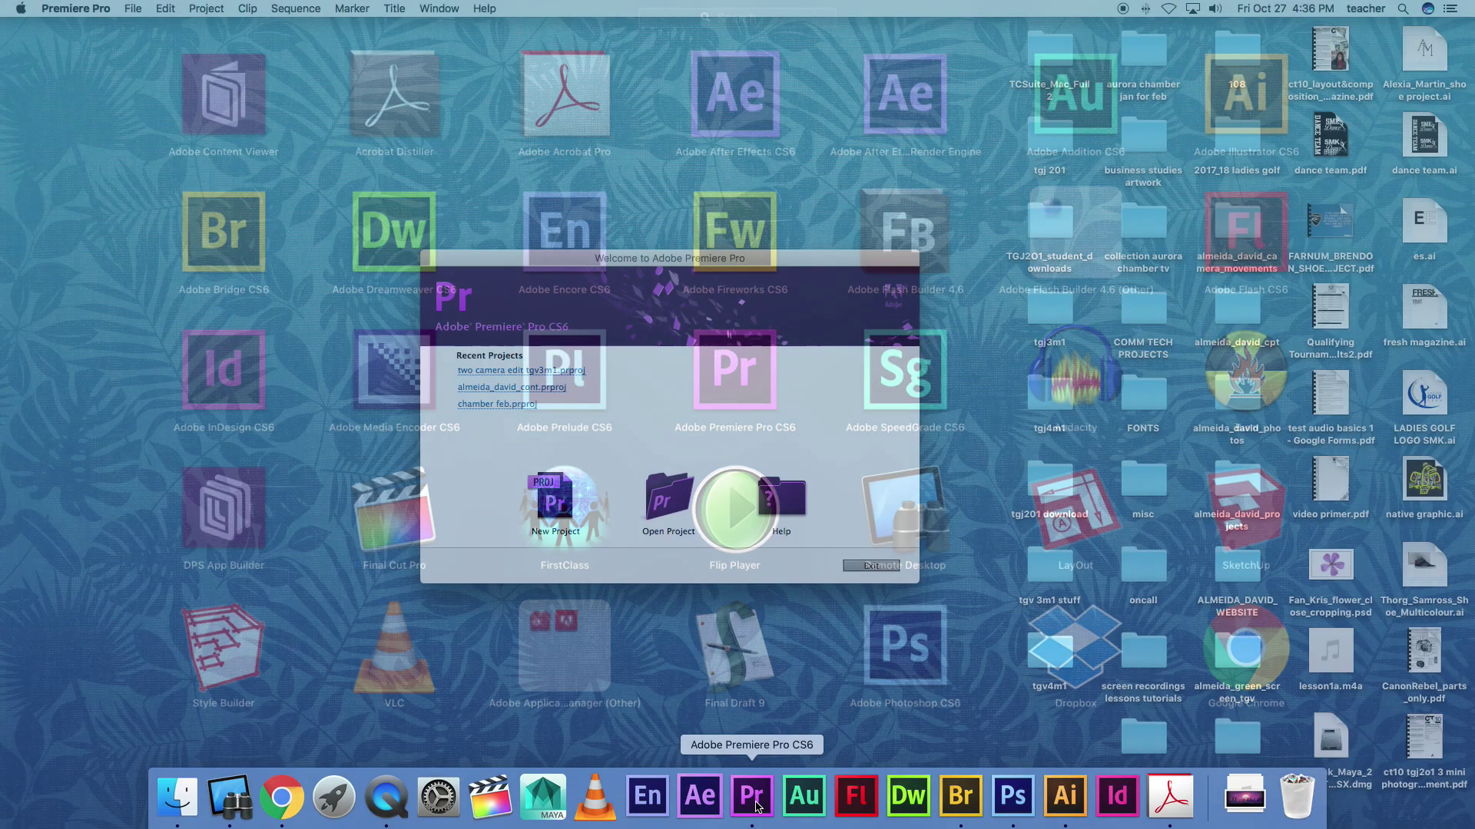
pyautogui.moveTo(631, 262); pyautogui.dragTo(670, 266)
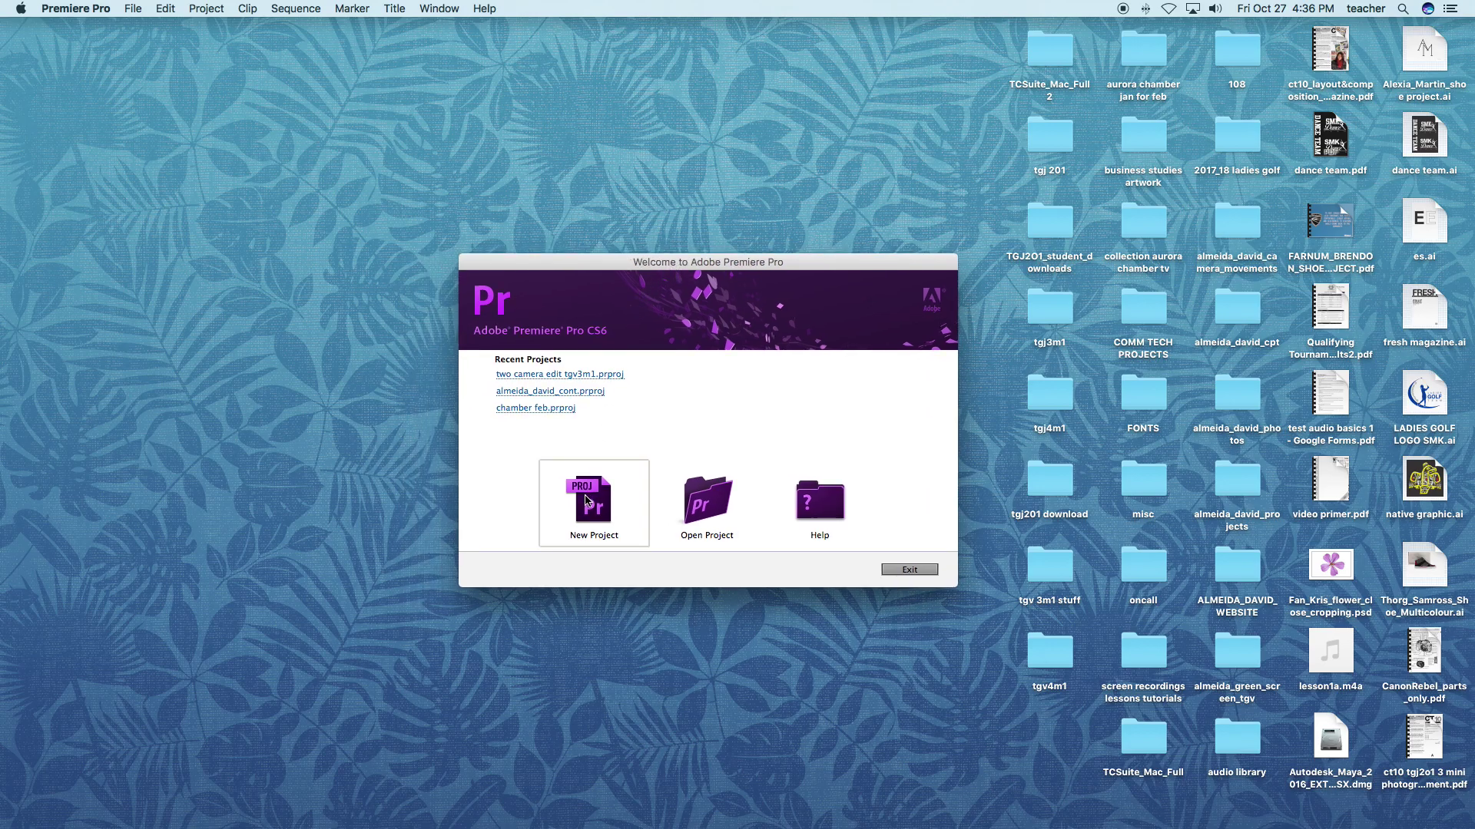
pyautogui.click(587, 500)
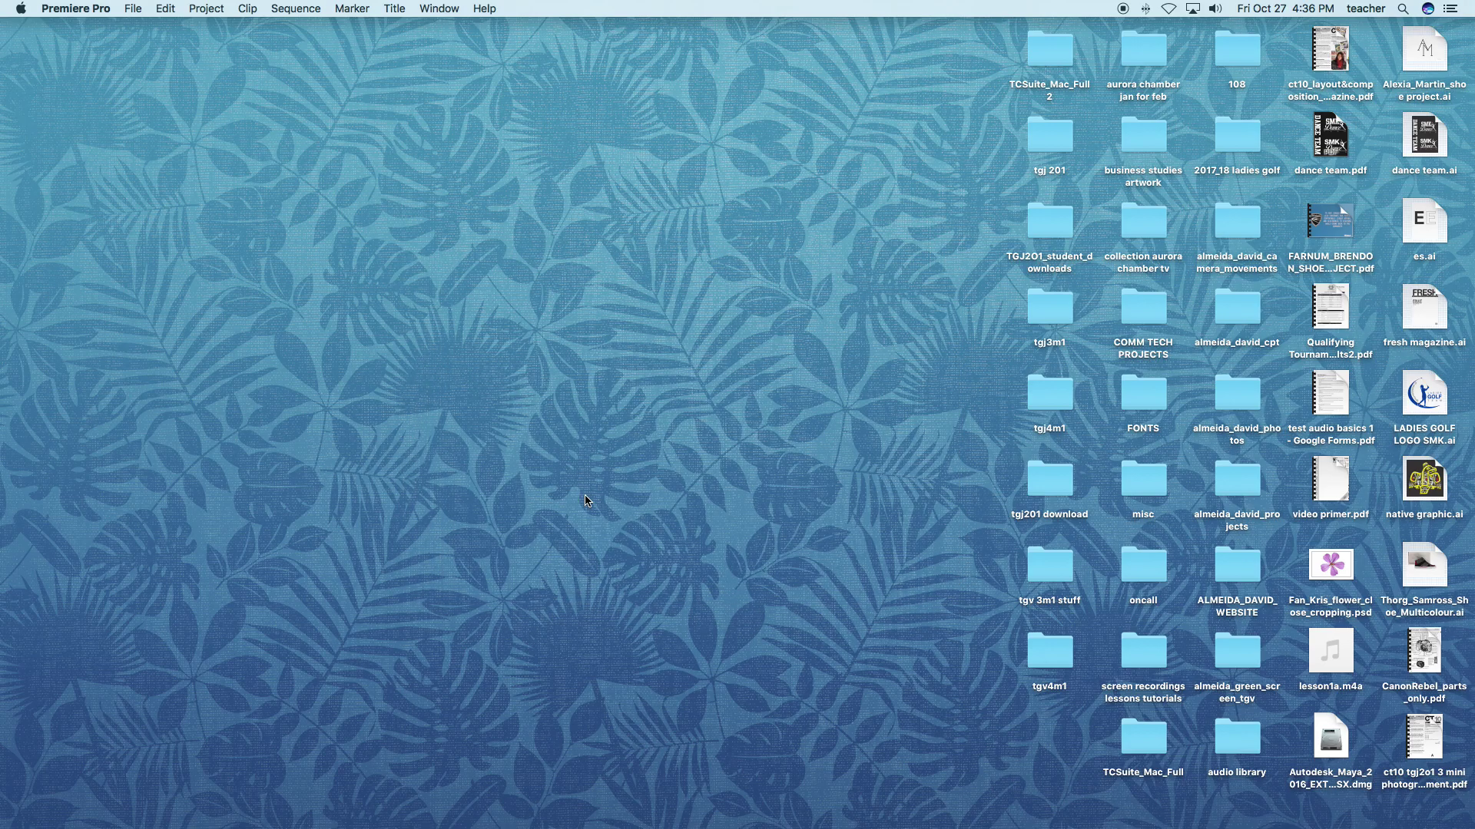
# - Set the project location to the 'camera movements' folder on the Desktop
pyautogui.click(875, 556)
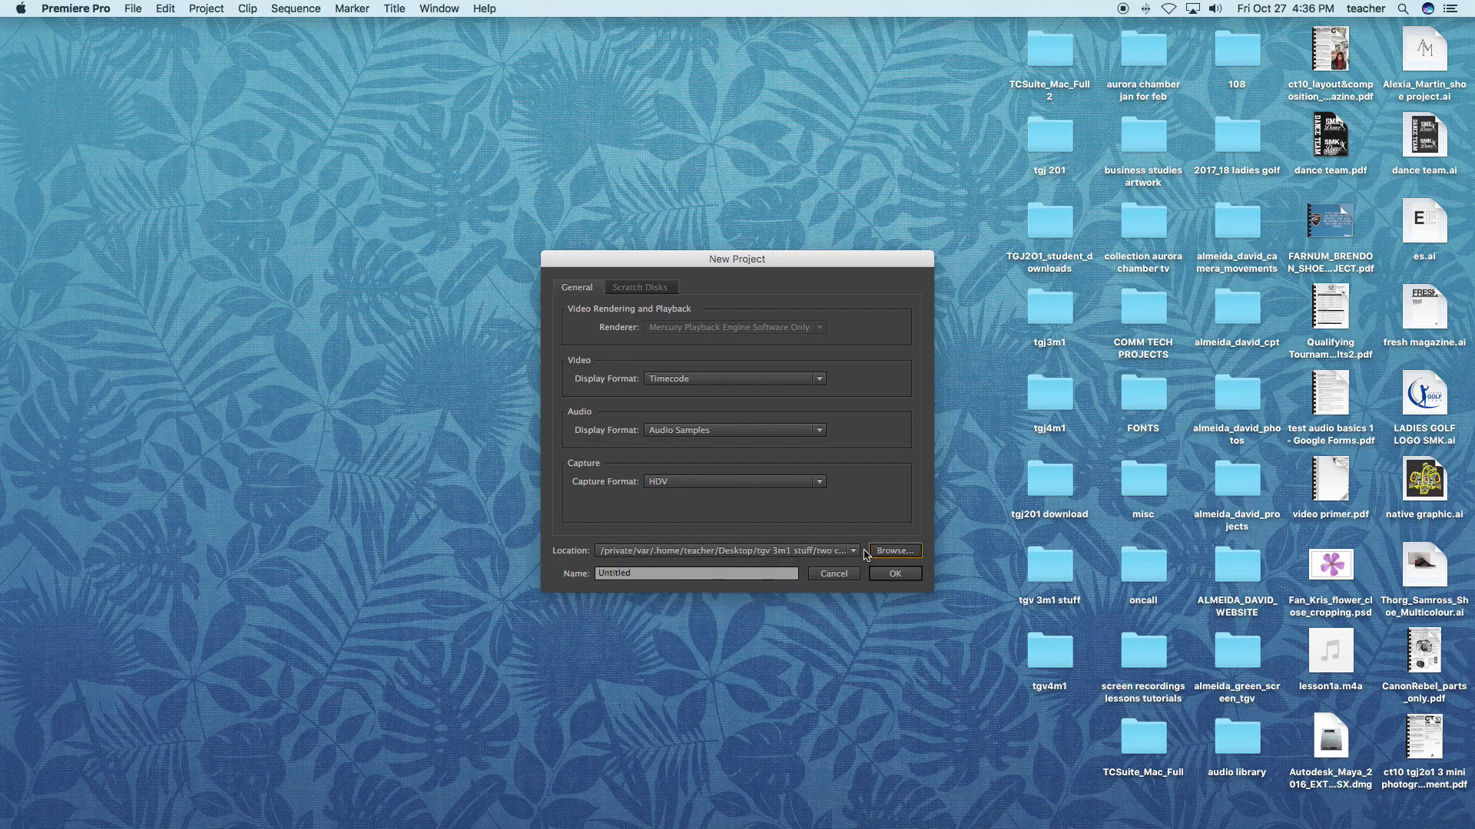
pyautogui.click(875, 551)
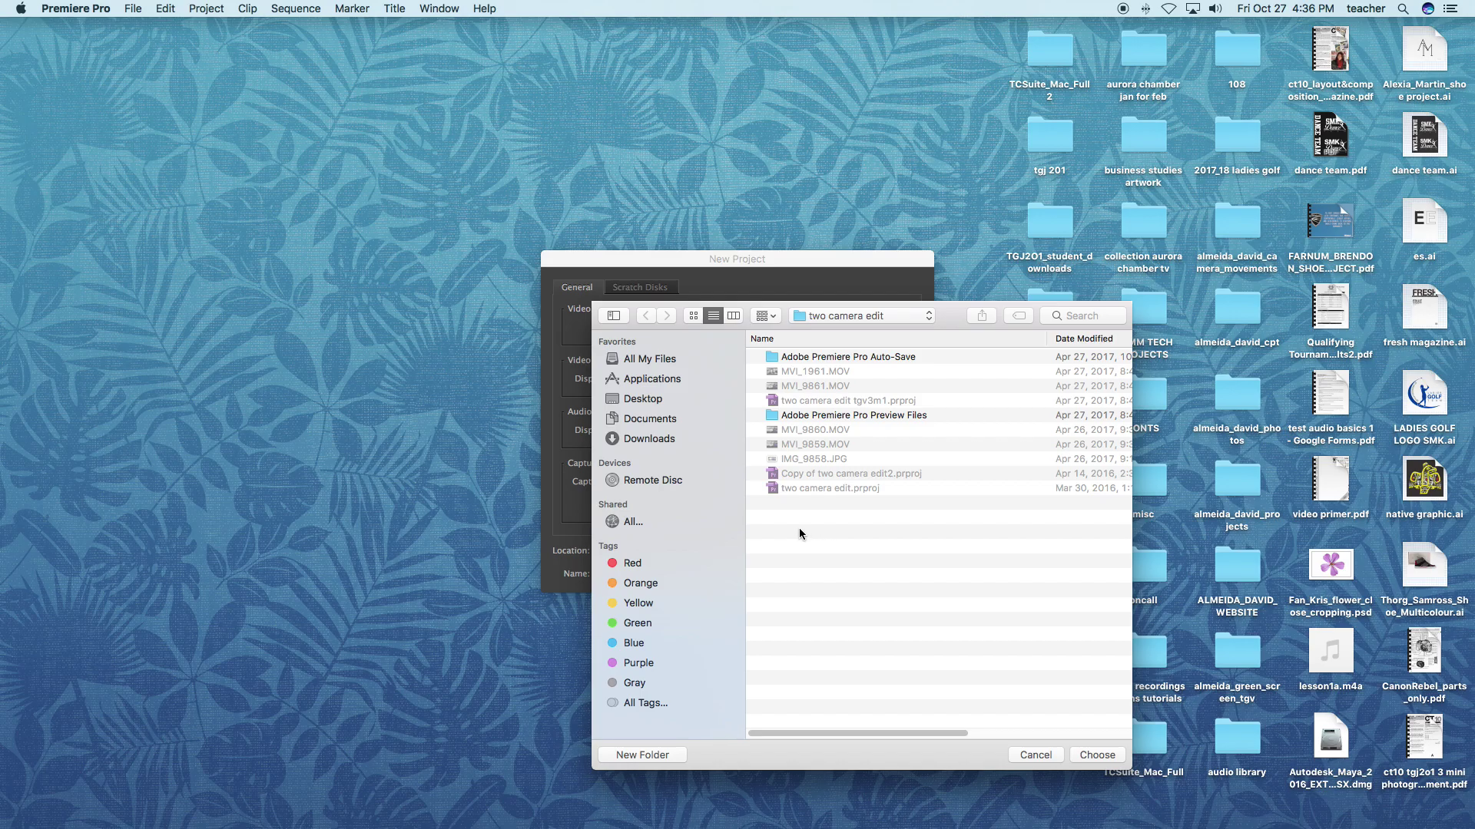
pyautogui.click(642, 398)
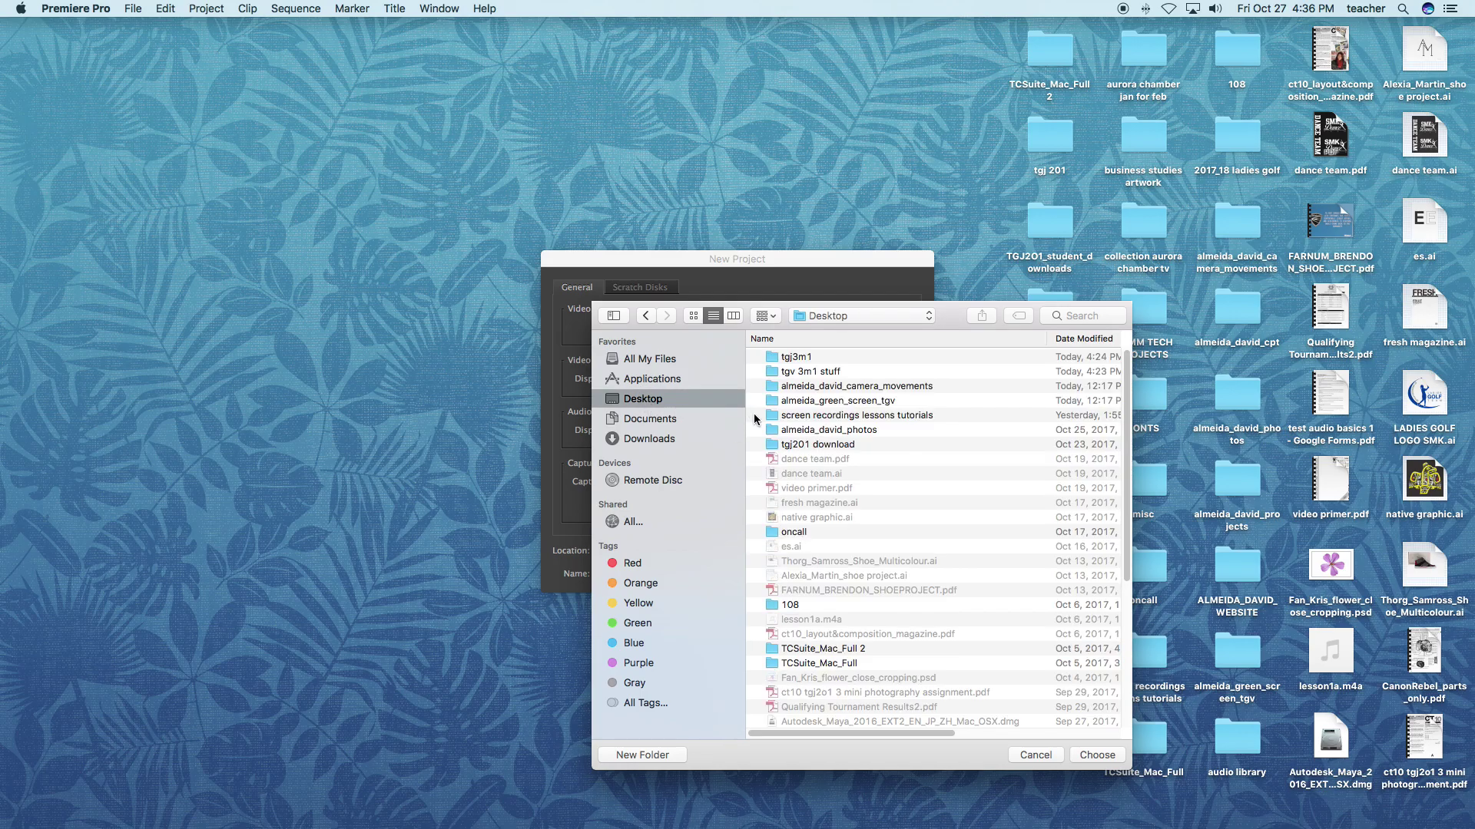
pyautogui.click(796, 389)
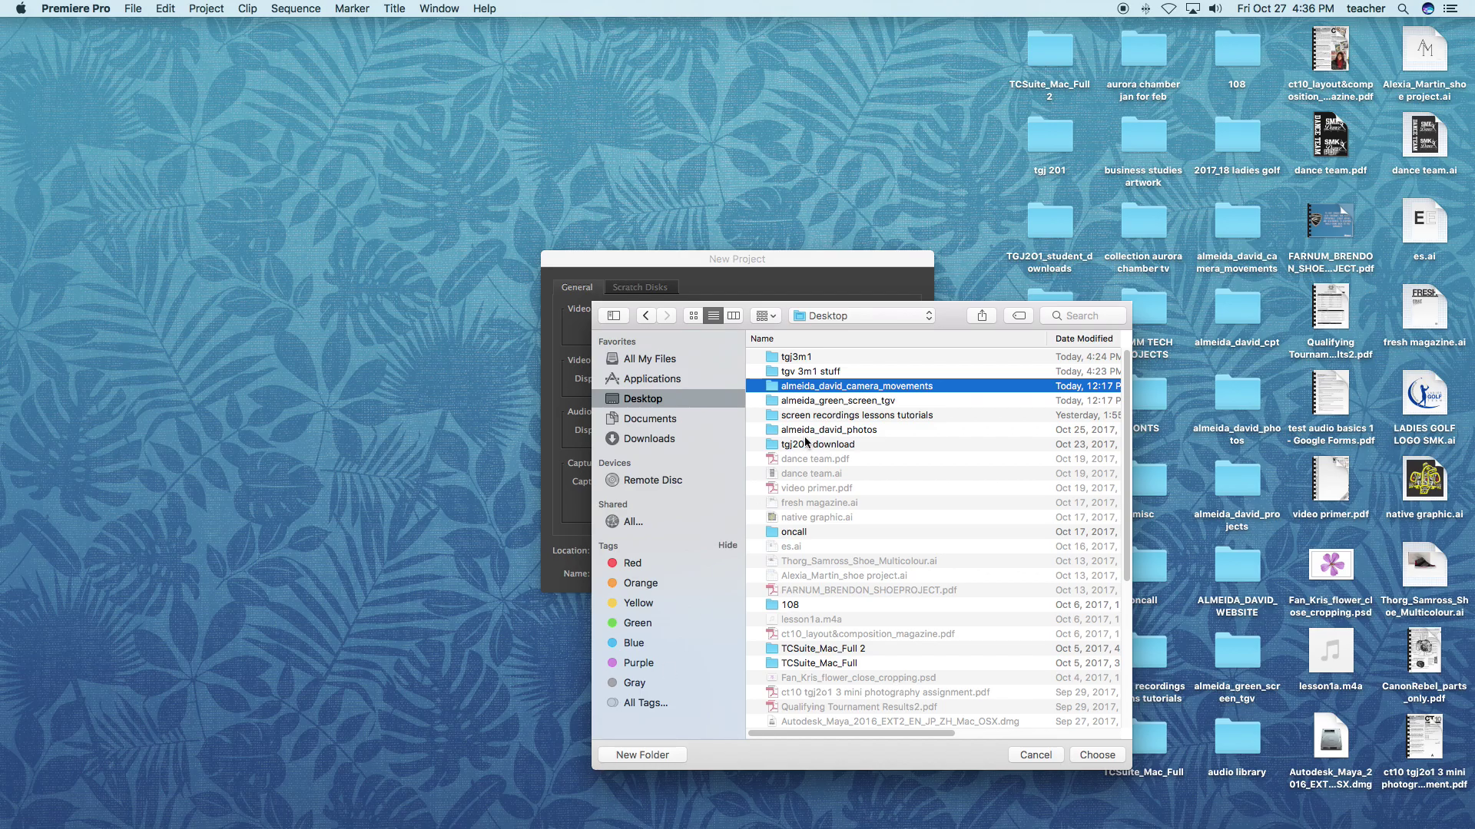
pyautogui.doubleClick(832, 388)
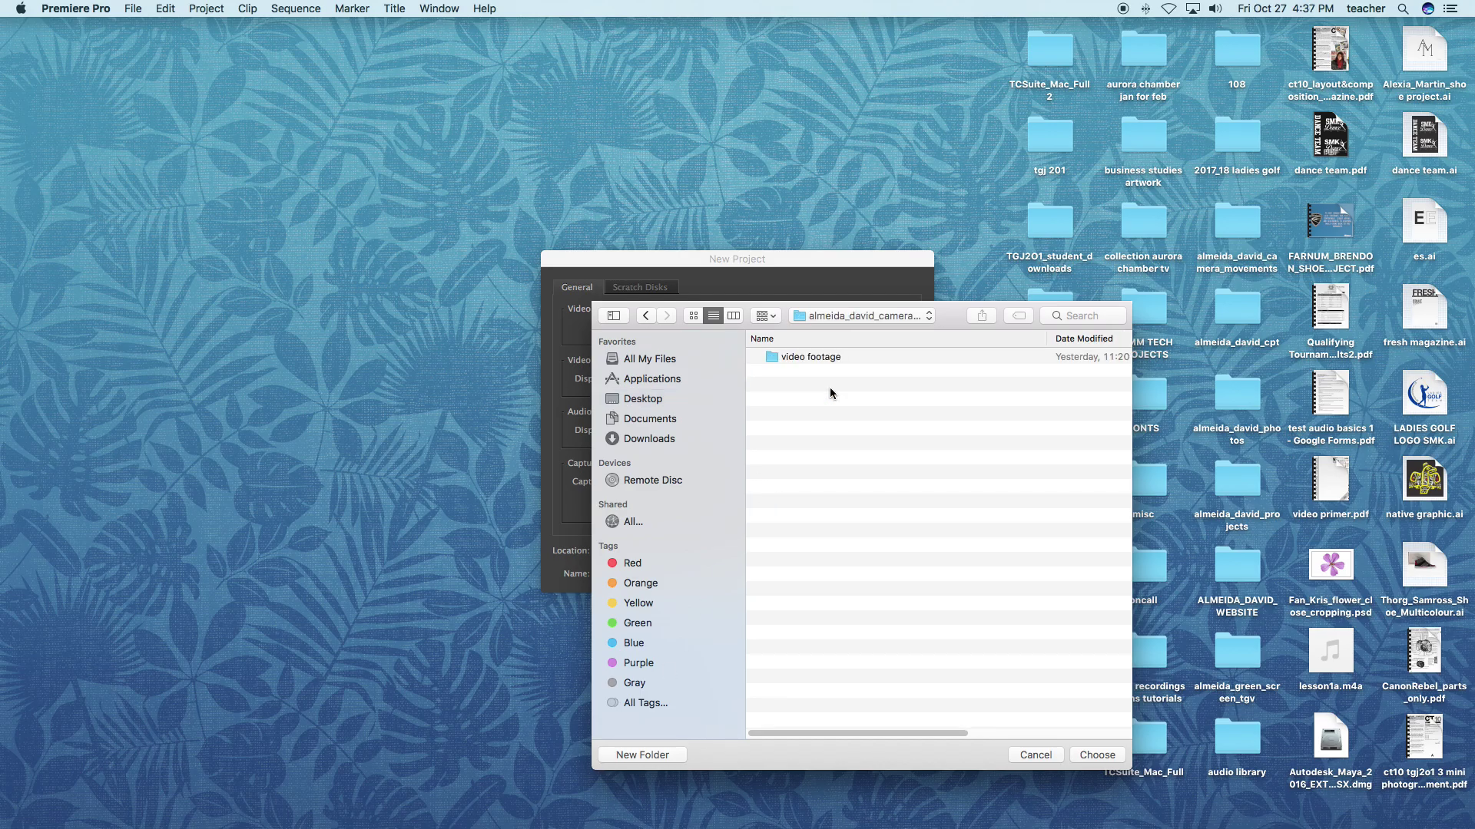
pyautogui.click(1098, 754)
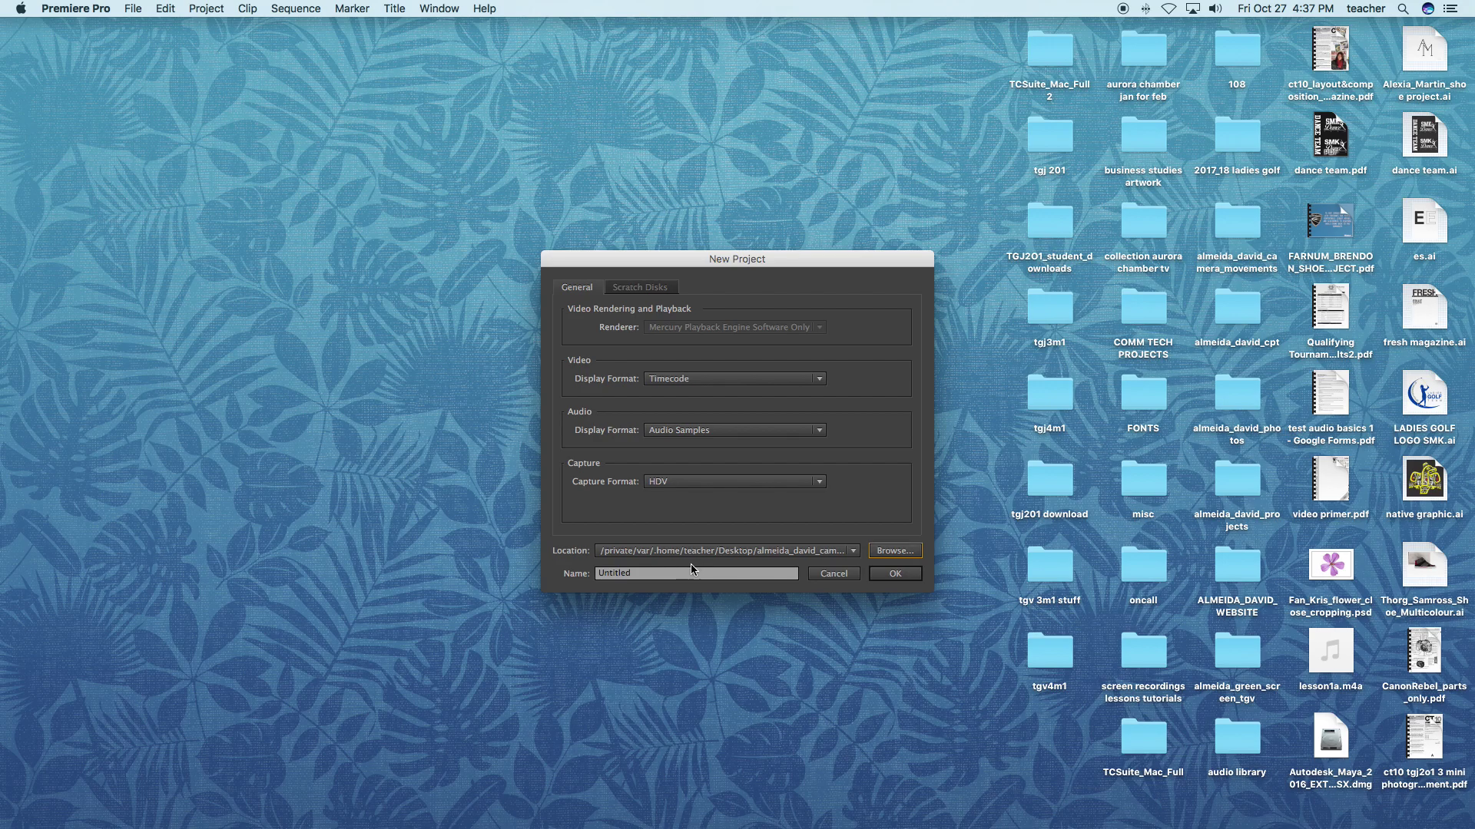
# - Name the project with the author's name followed by '_camera_movements', copy the name, and create it
pyautogui.click(650, 576)
pyautogui.write('almeida_')
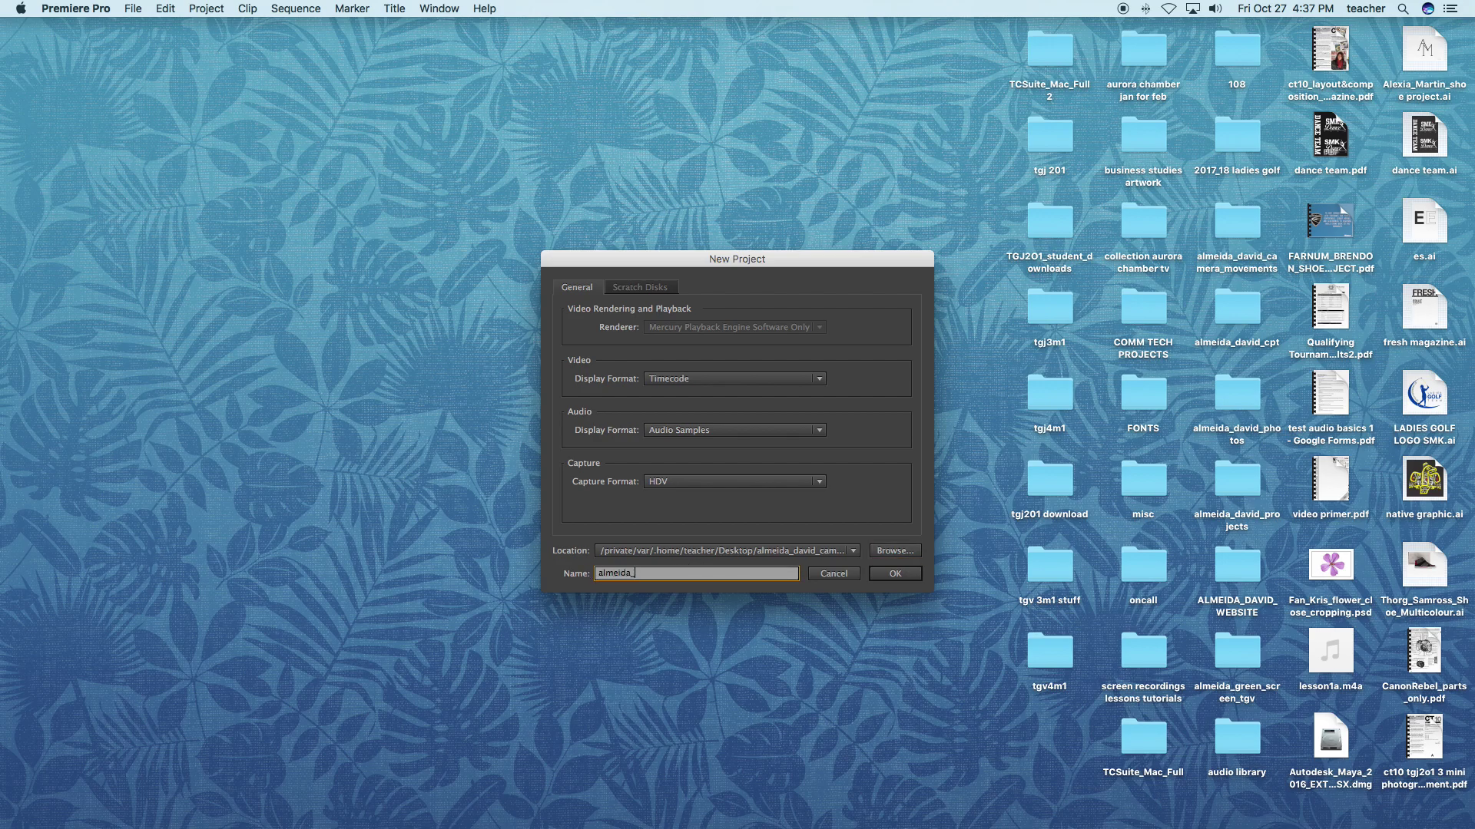
pyautogui.write('david_camera_c')
pyautogui.press('BackSpace')
pyautogui.write('movements')
pyautogui.moveTo(766, 572); pyautogui.dragTo(601, 573)
pyautogui.press('super+c')
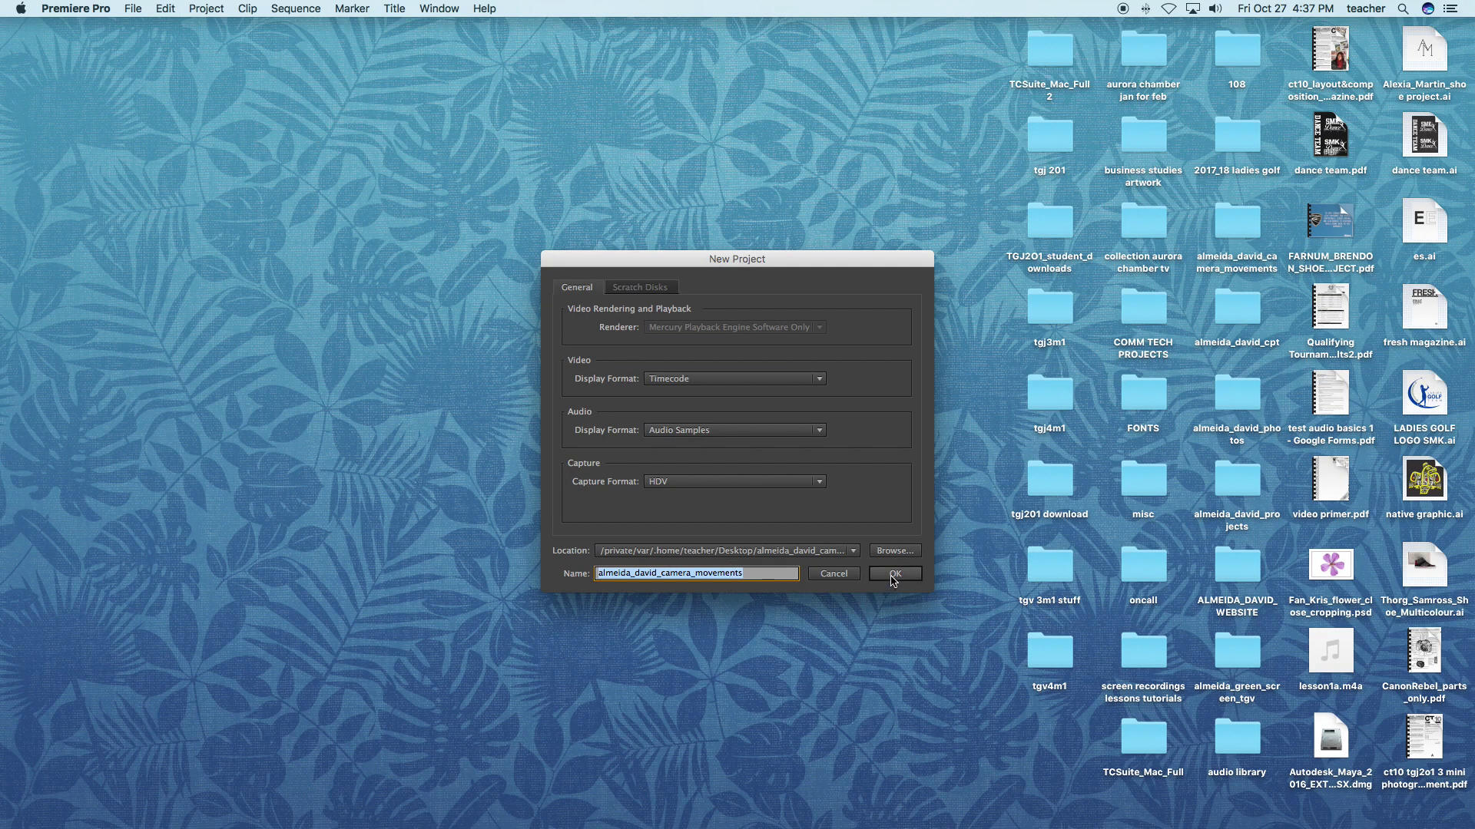
pyautogui.click(893, 576)
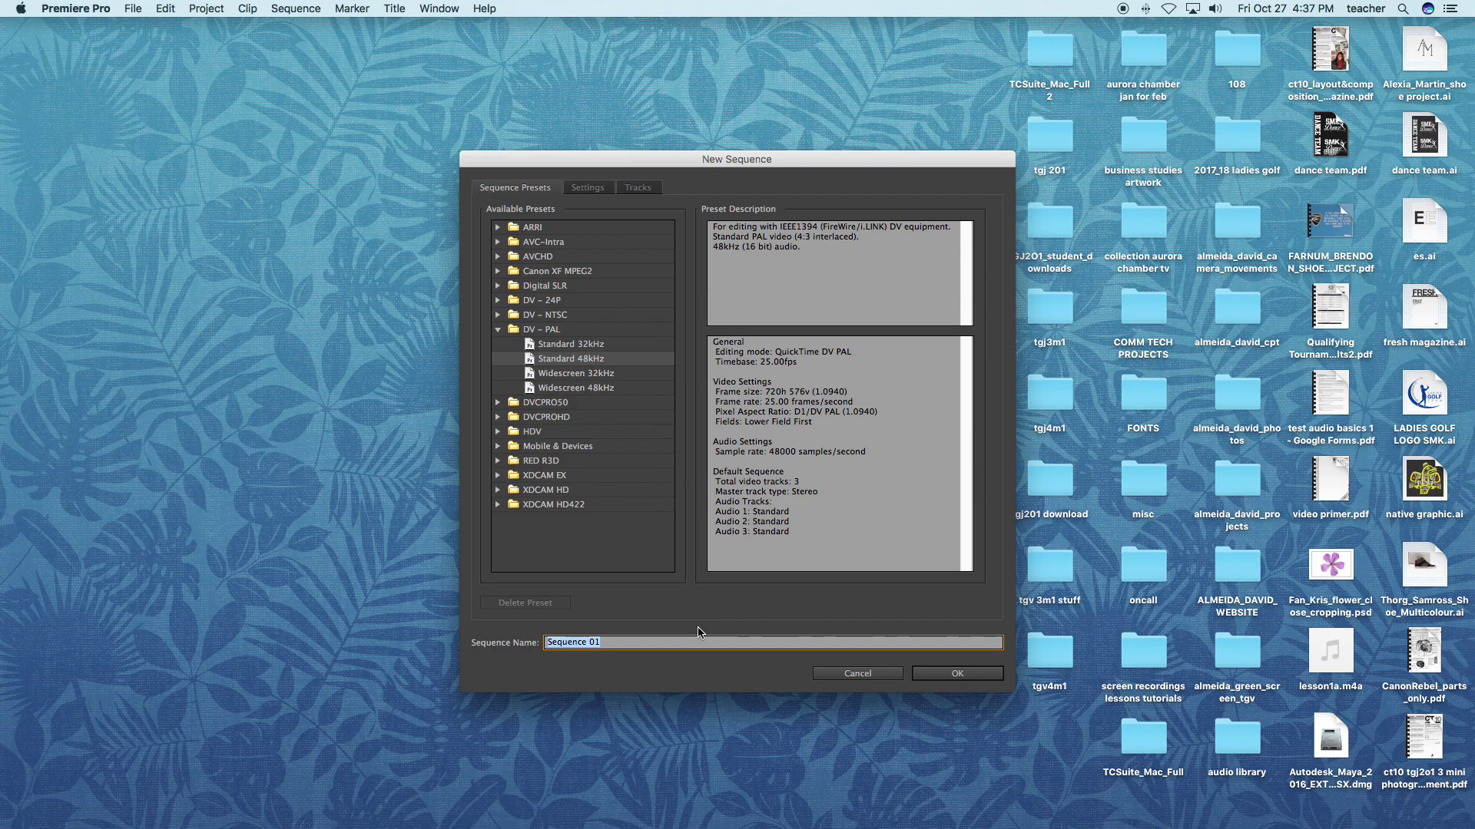
# - Paste the project name as the sequence name and create it with the DV - NTSC Standard 48kHz preset
pyautogui.press('super+v')
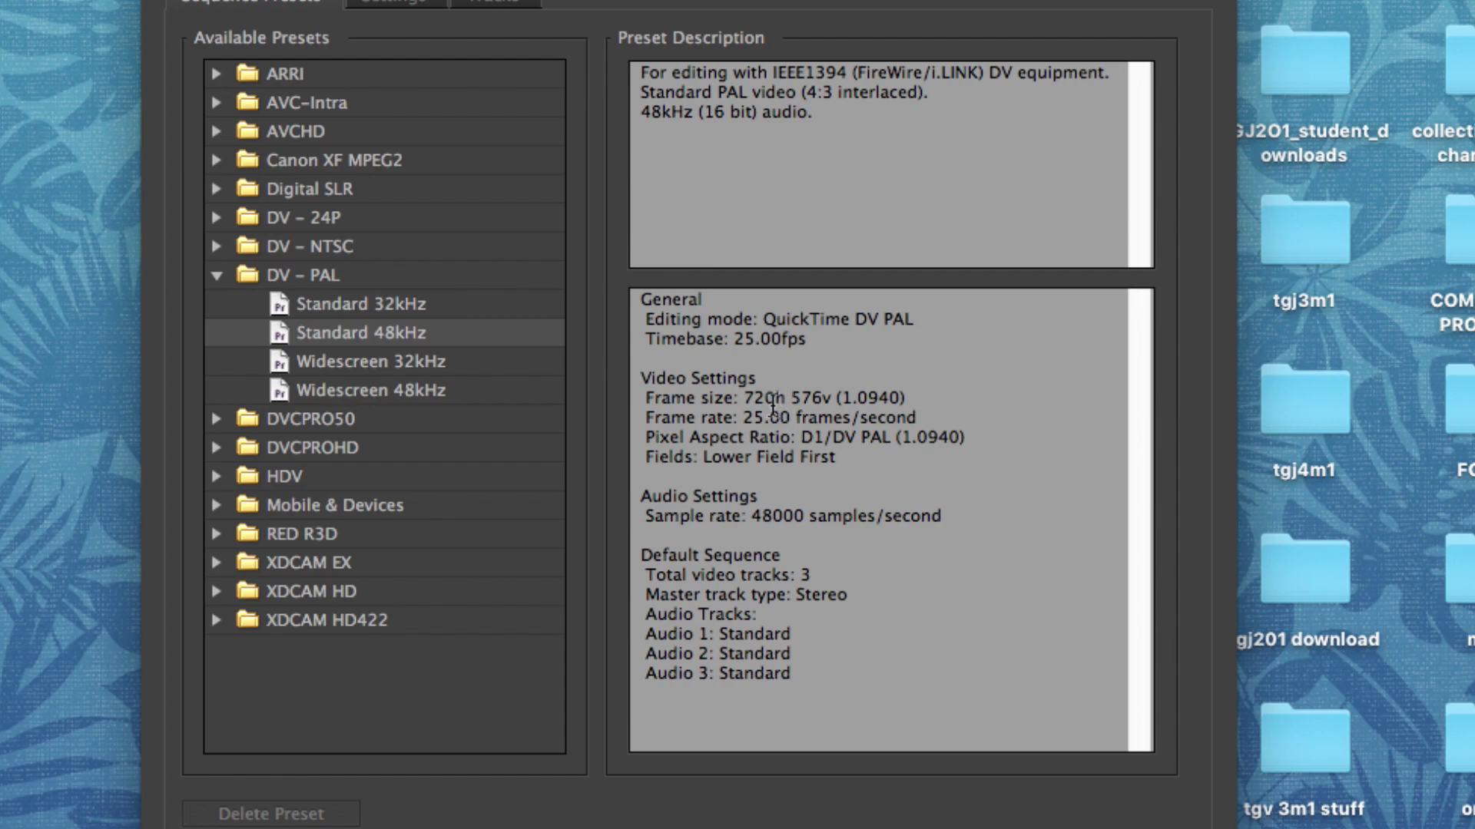
pyautogui.click(218, 275)
pyautogui.click(218, 248)
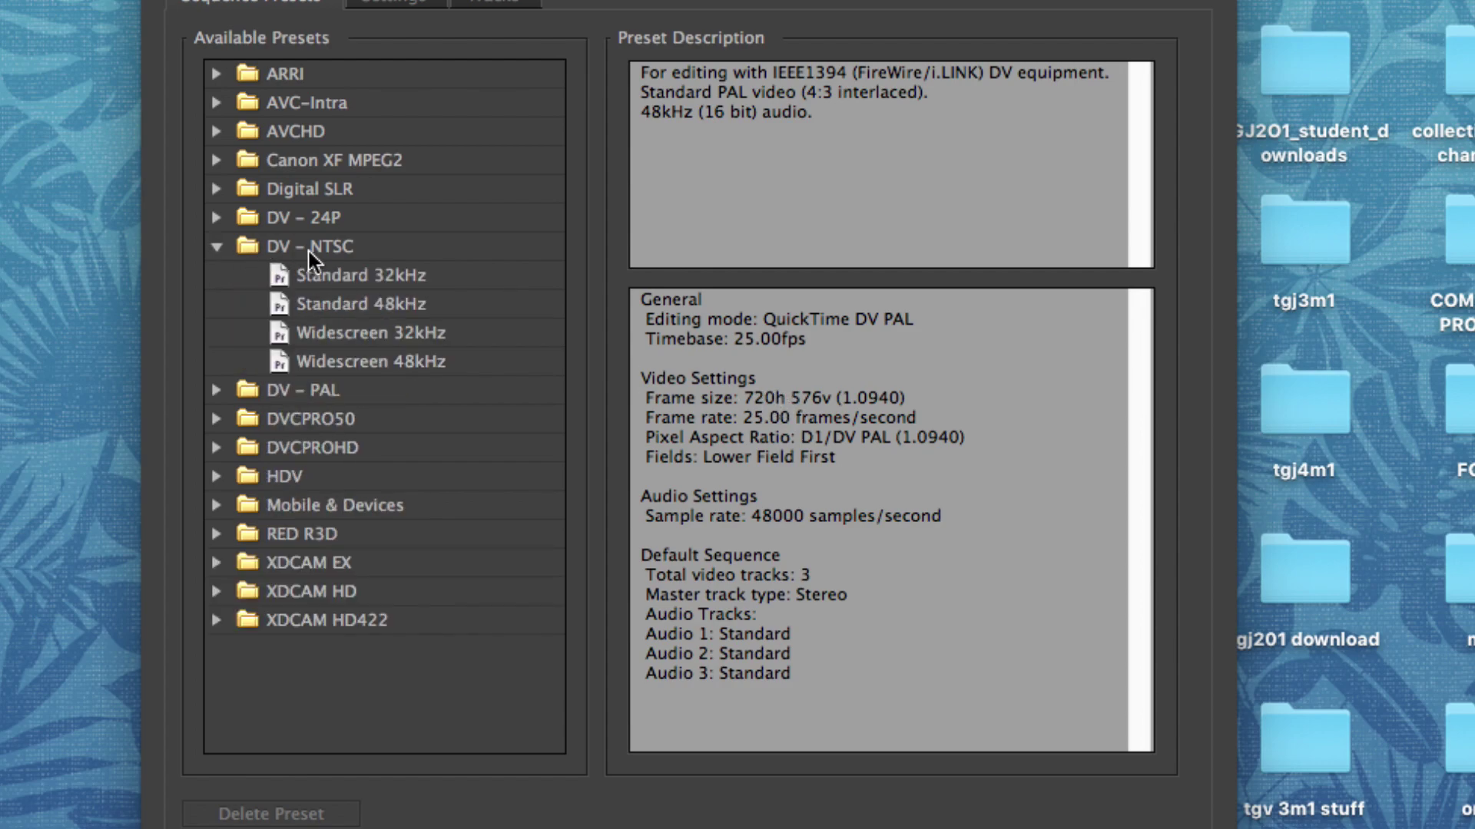
pyautogui.click(348, 303)
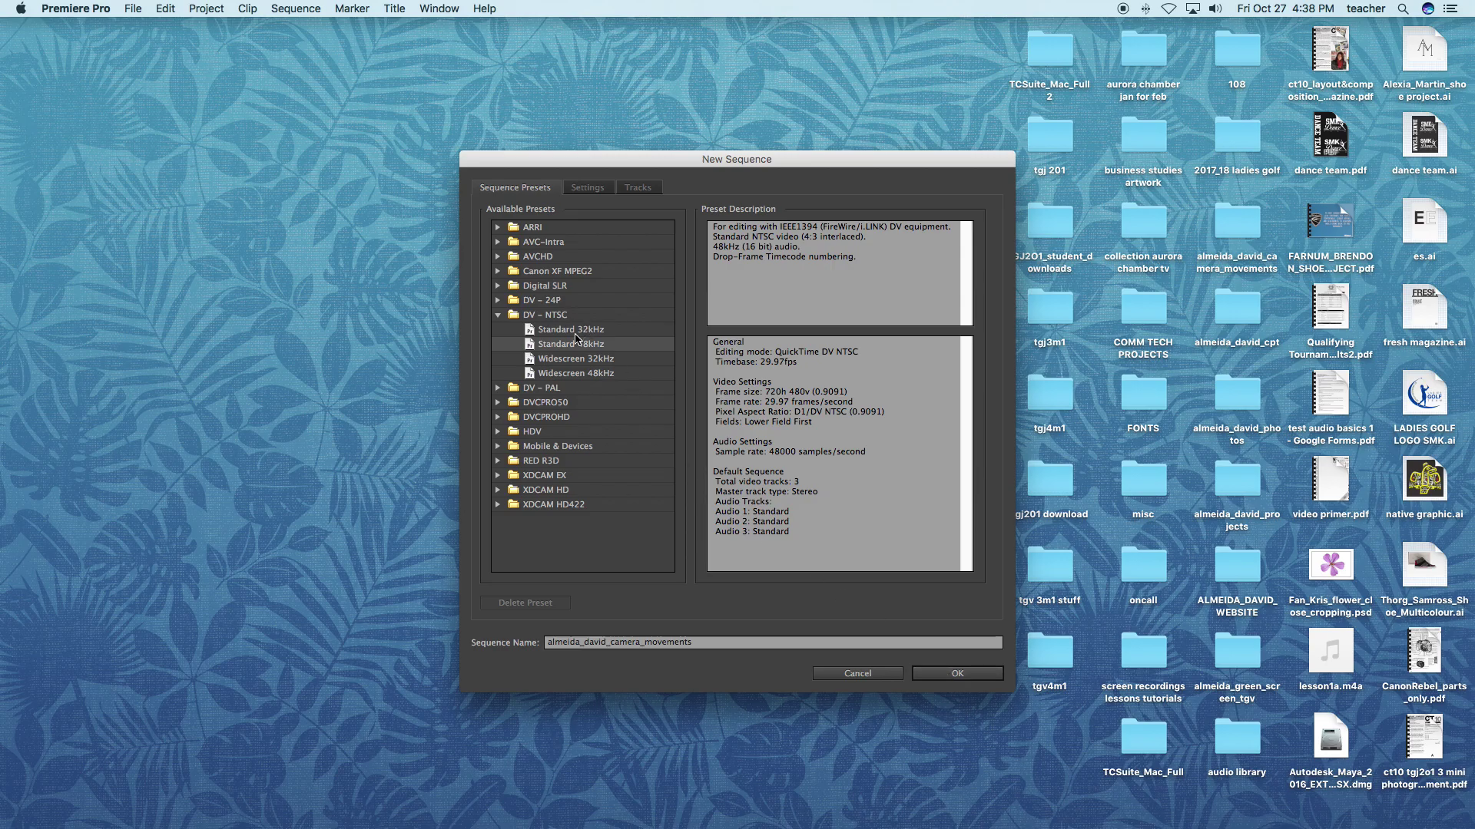
pyautogui.click(956, 675)
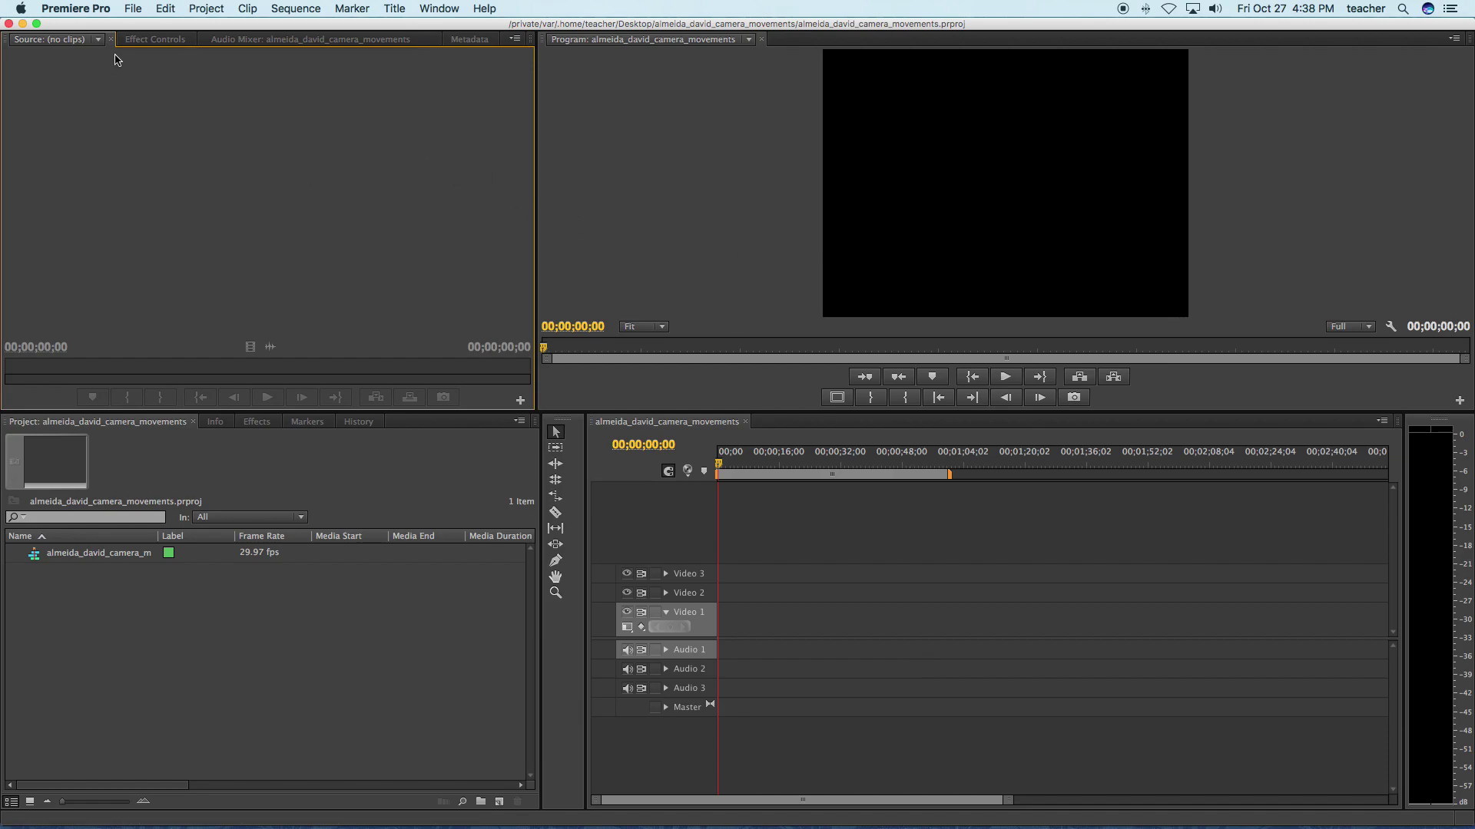
pyautogui.click(142, 45)
pyautogui.click(238, 43)
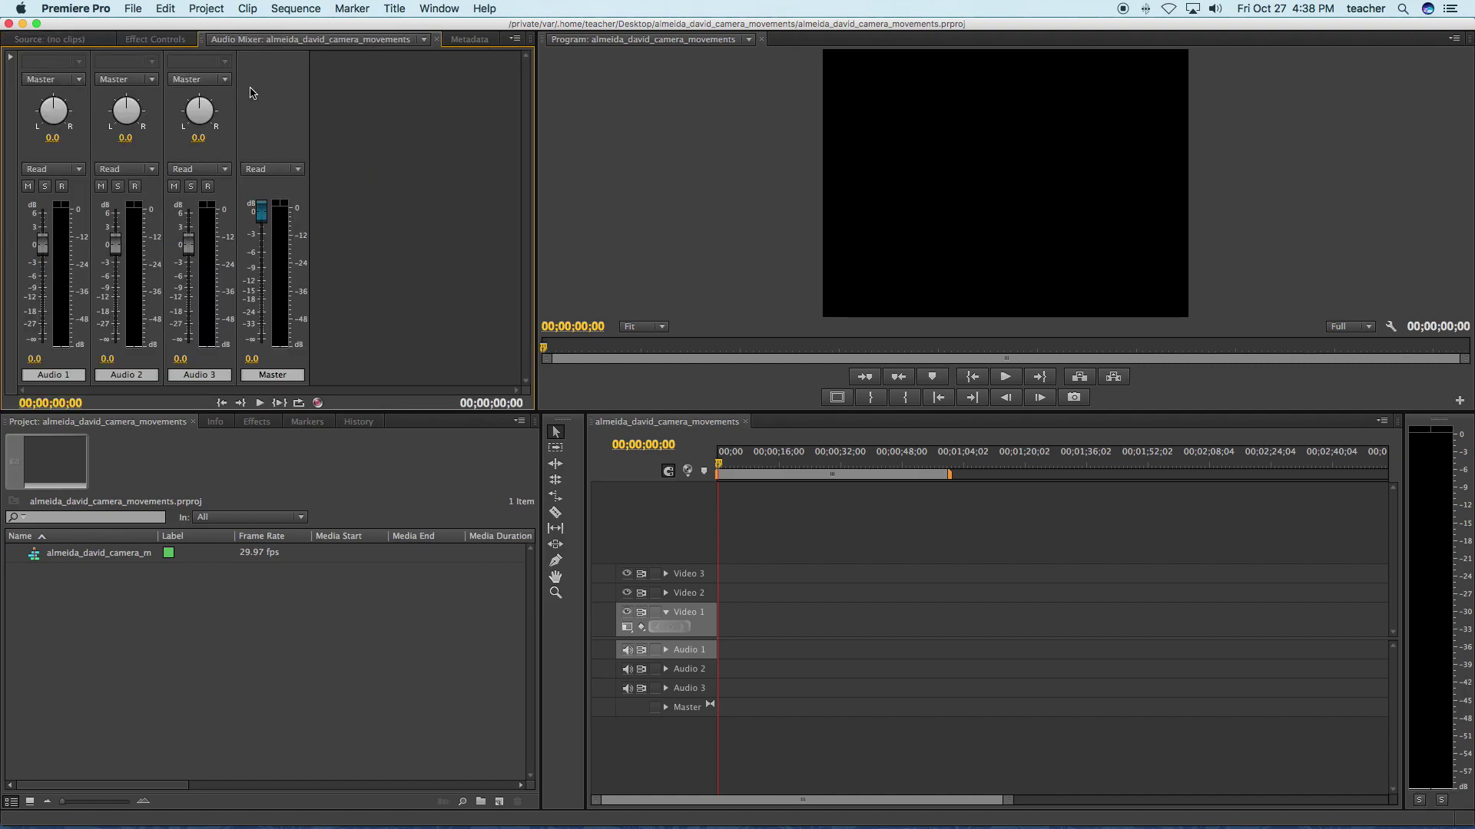
pyautogui.click(175, 40)
pyautogui.click(53, 39)
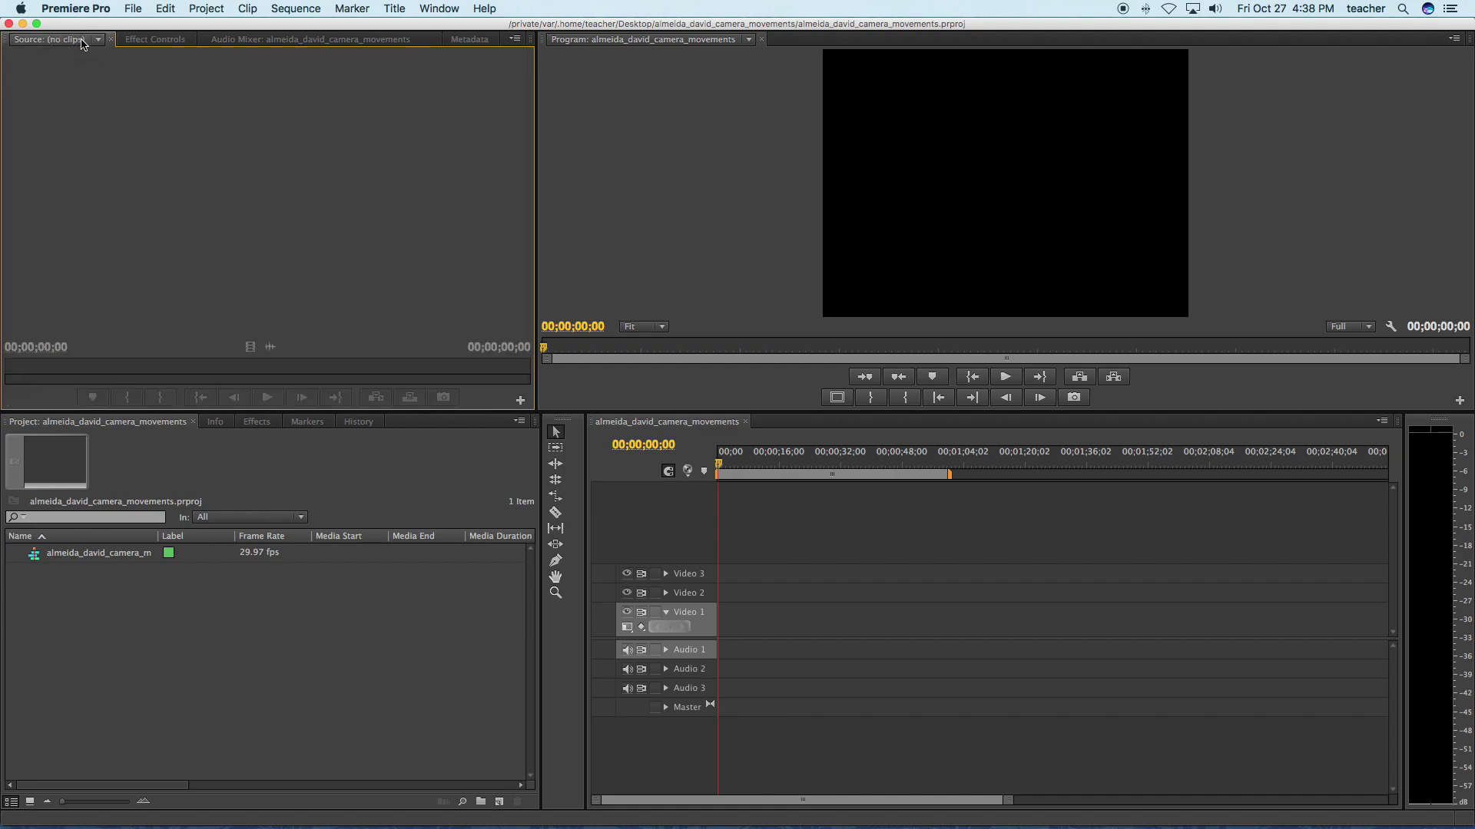
pyautogui.click(657, 91)
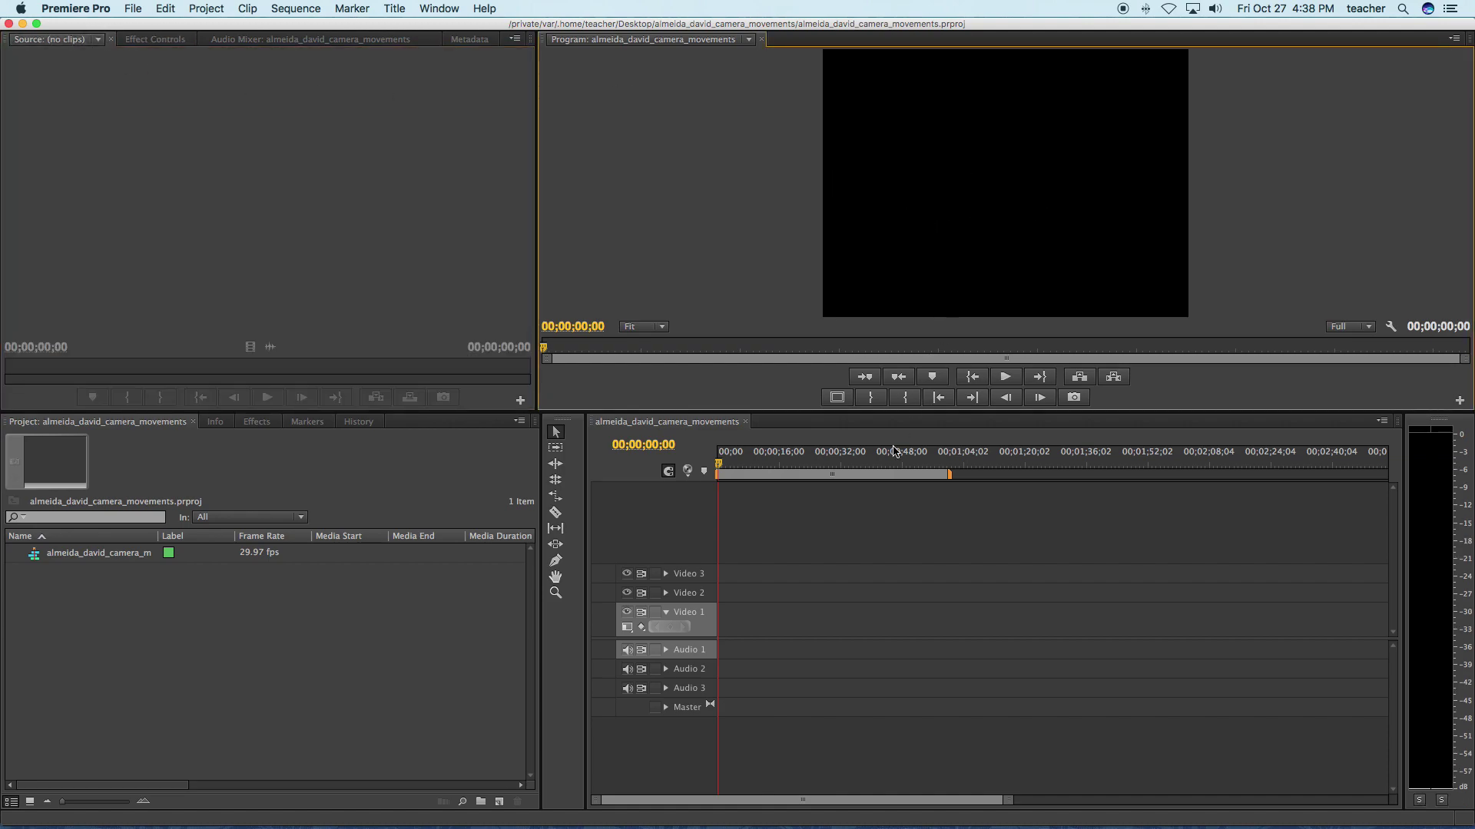
pyautogui.click(703, 427)
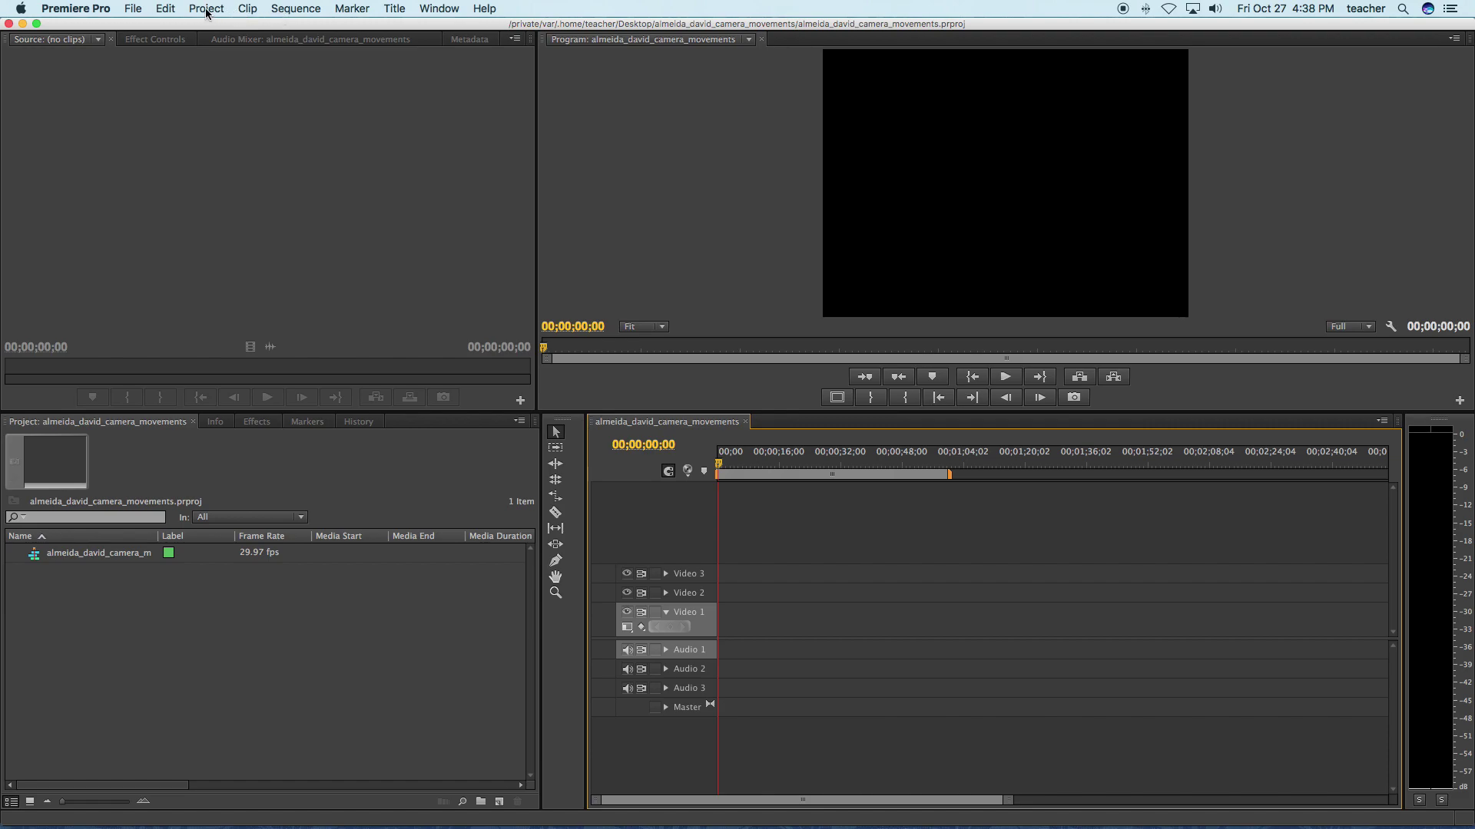
# - Create a second sequence named with the project name plus '_trailer', then return to the original sequence
pyautogui.click(137, 9)
pyautogui.moveTo(201, 30)
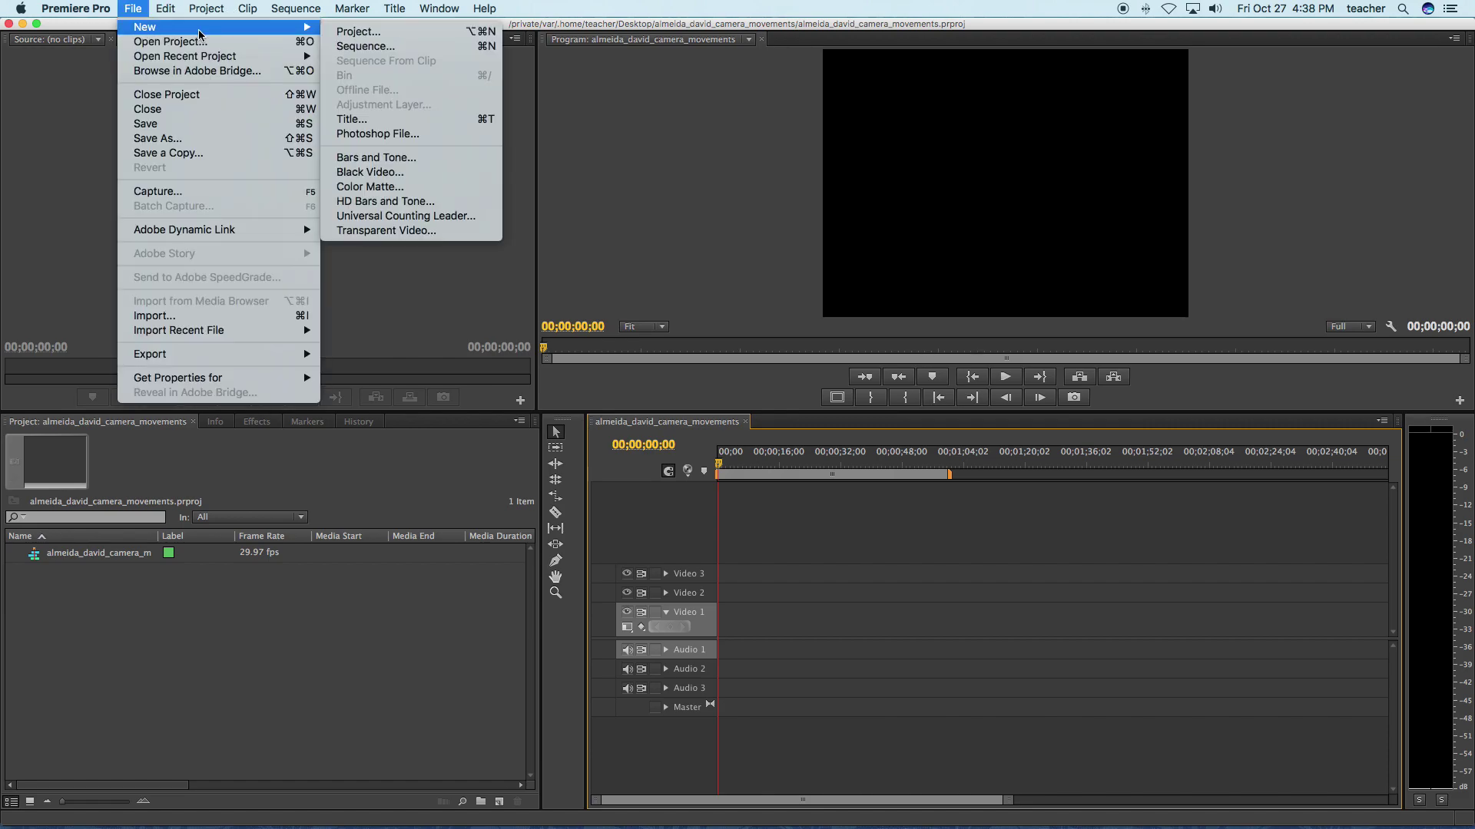
pyautogui.click(365, 48)
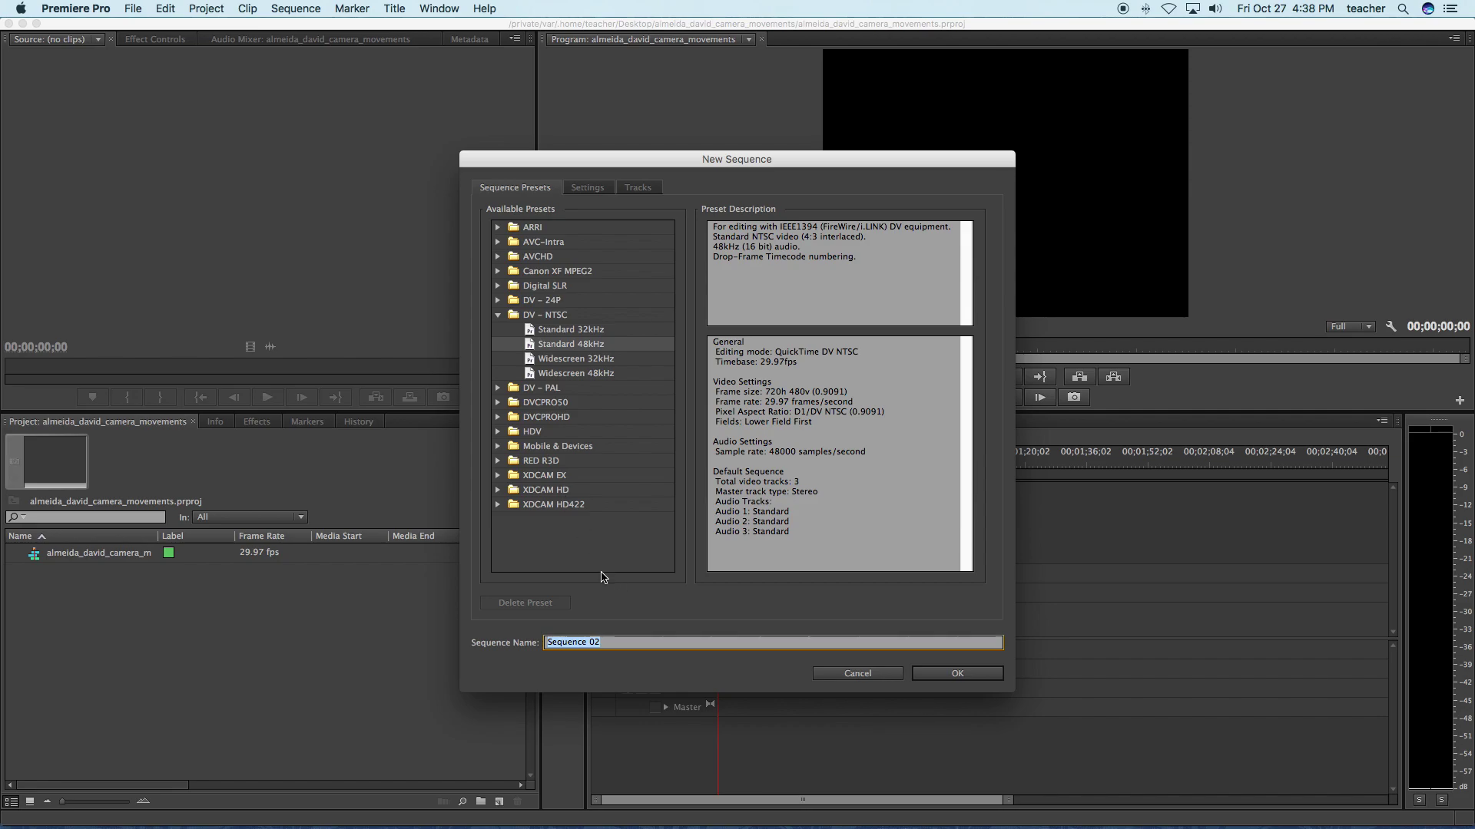
pyautogui.write('almeida_david_camera_movements')
pyautogui.write('_')
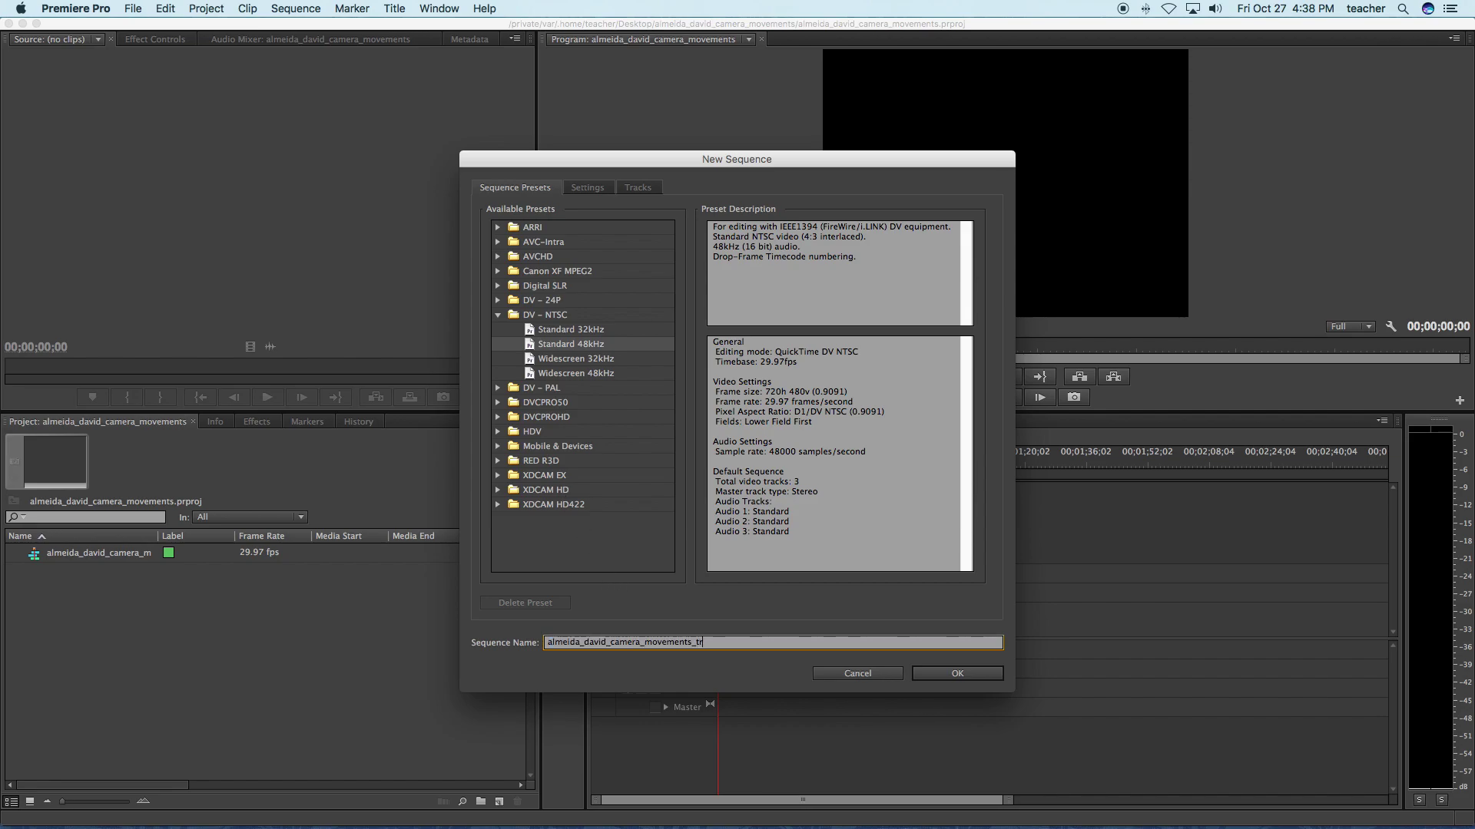
pyautogui.write('trailer')
pyautogui.click(941, 676)
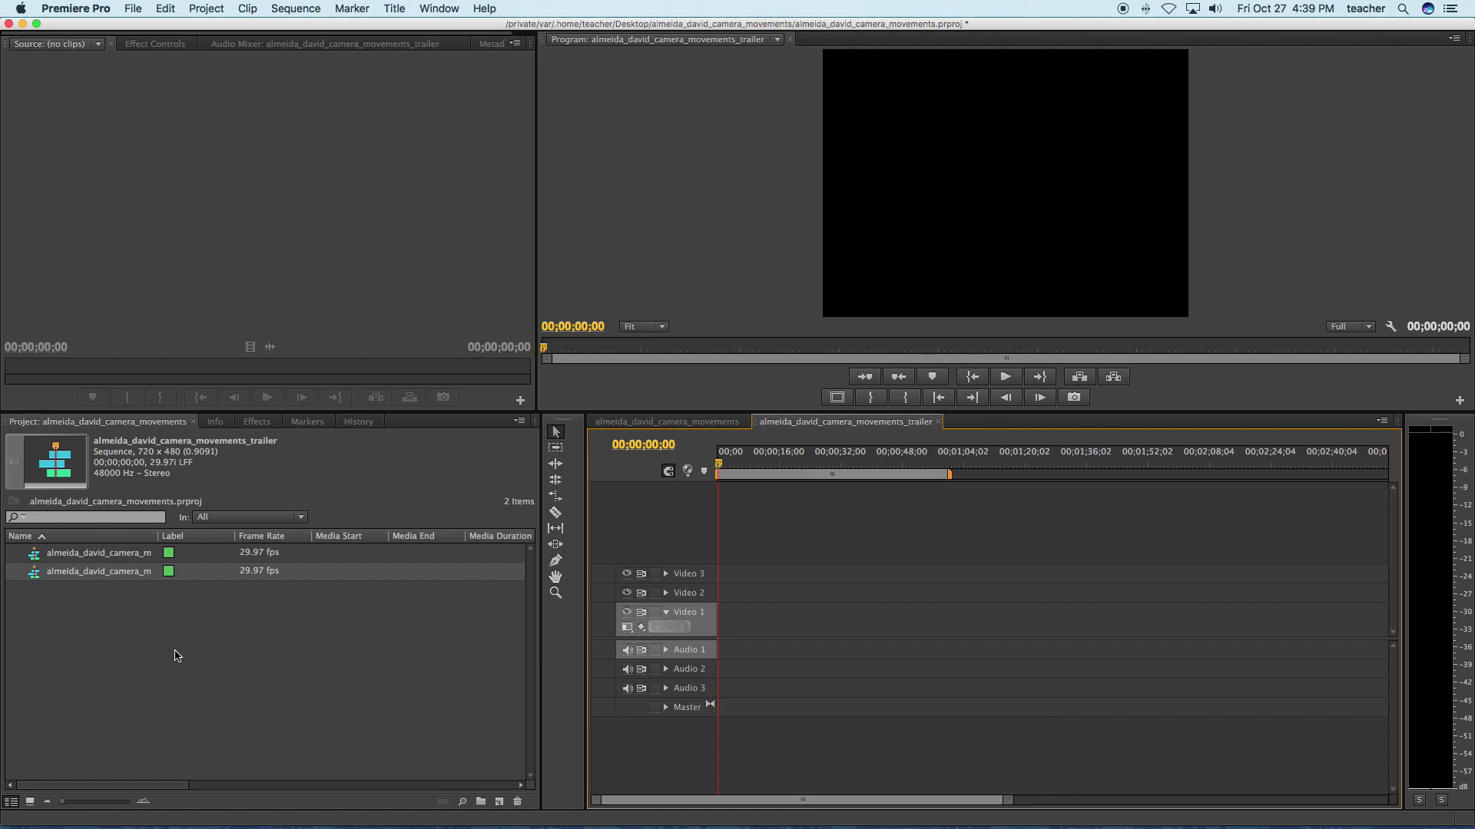
pyautogui.click(654, 423)
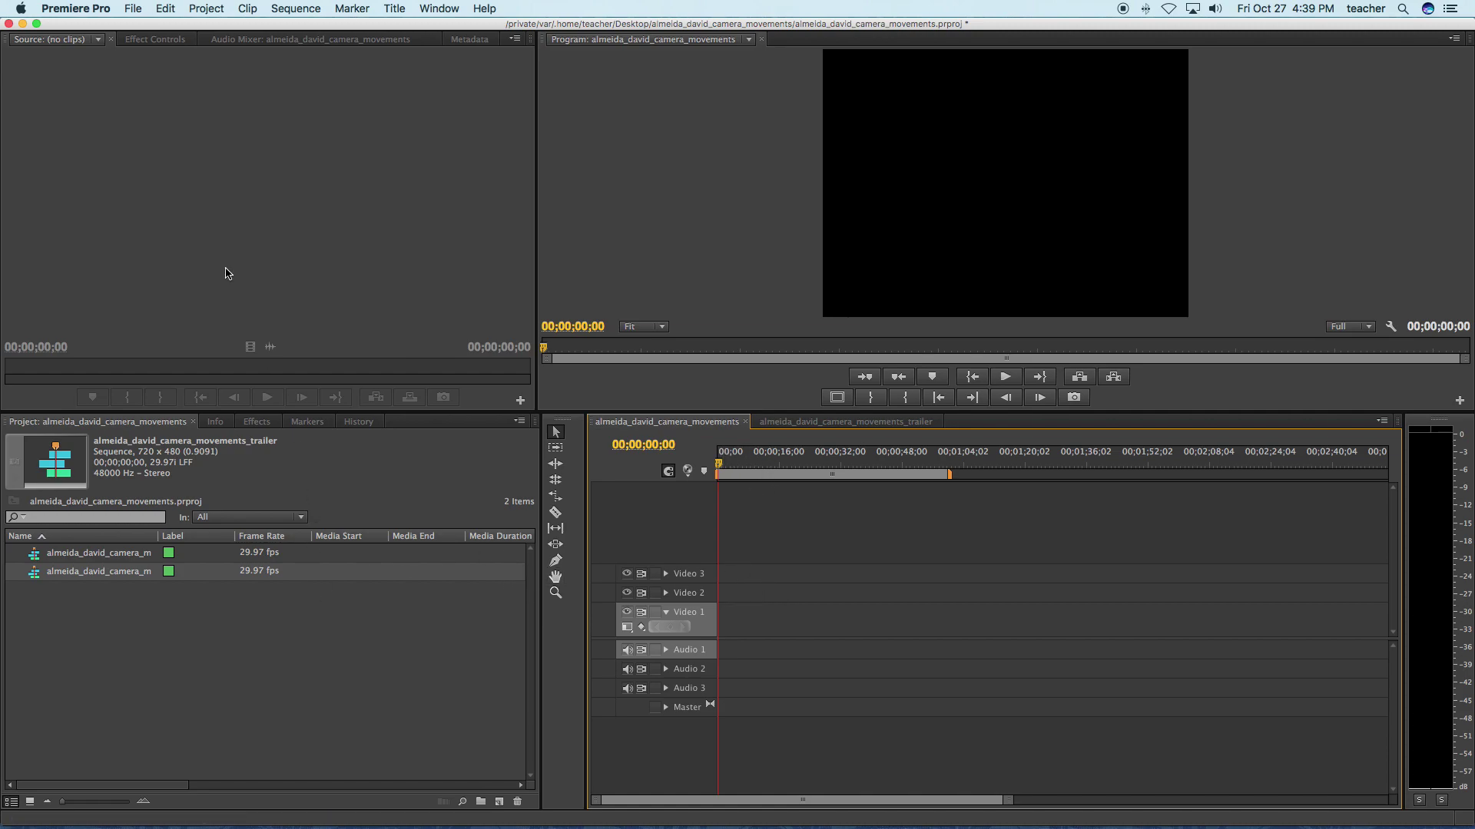
# - Import MVI_0208, MVI_0212, MVI_0214 and MVI_0216.MOV from the video footage folder
pyautogui.click(131, 9)
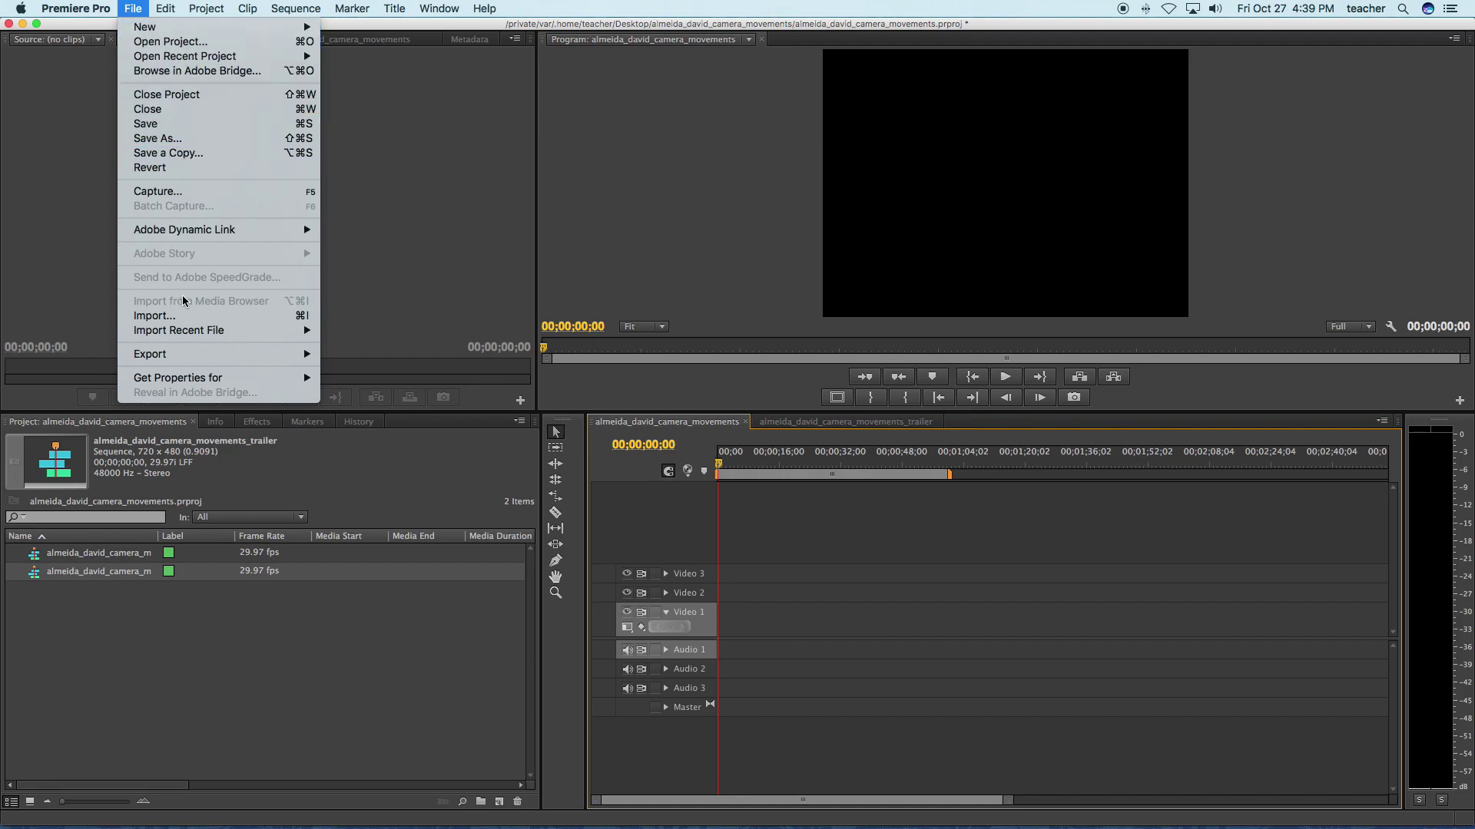
pyautogui.click(300, 318)
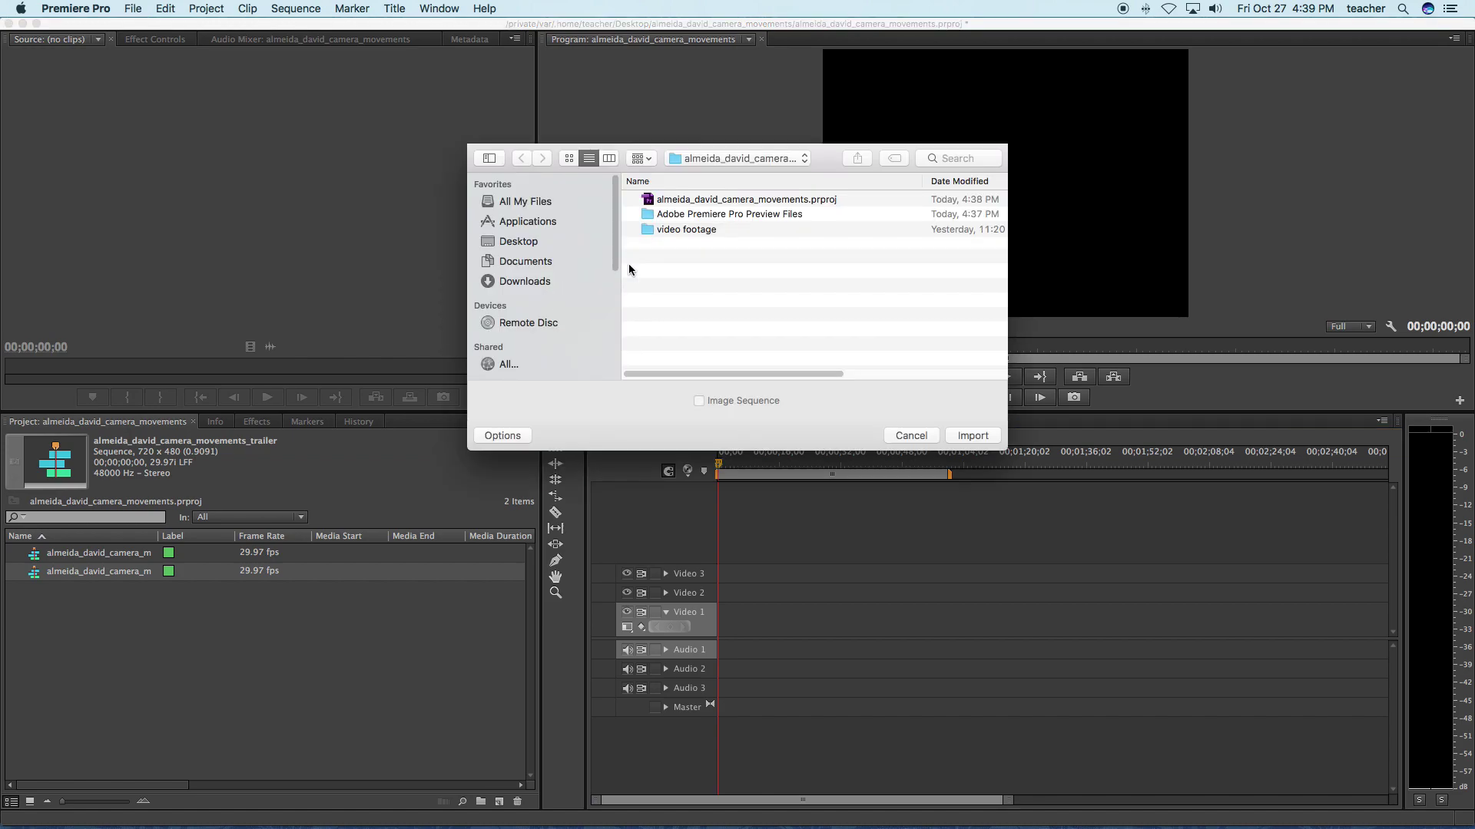
pyautogui.click(672, 230)
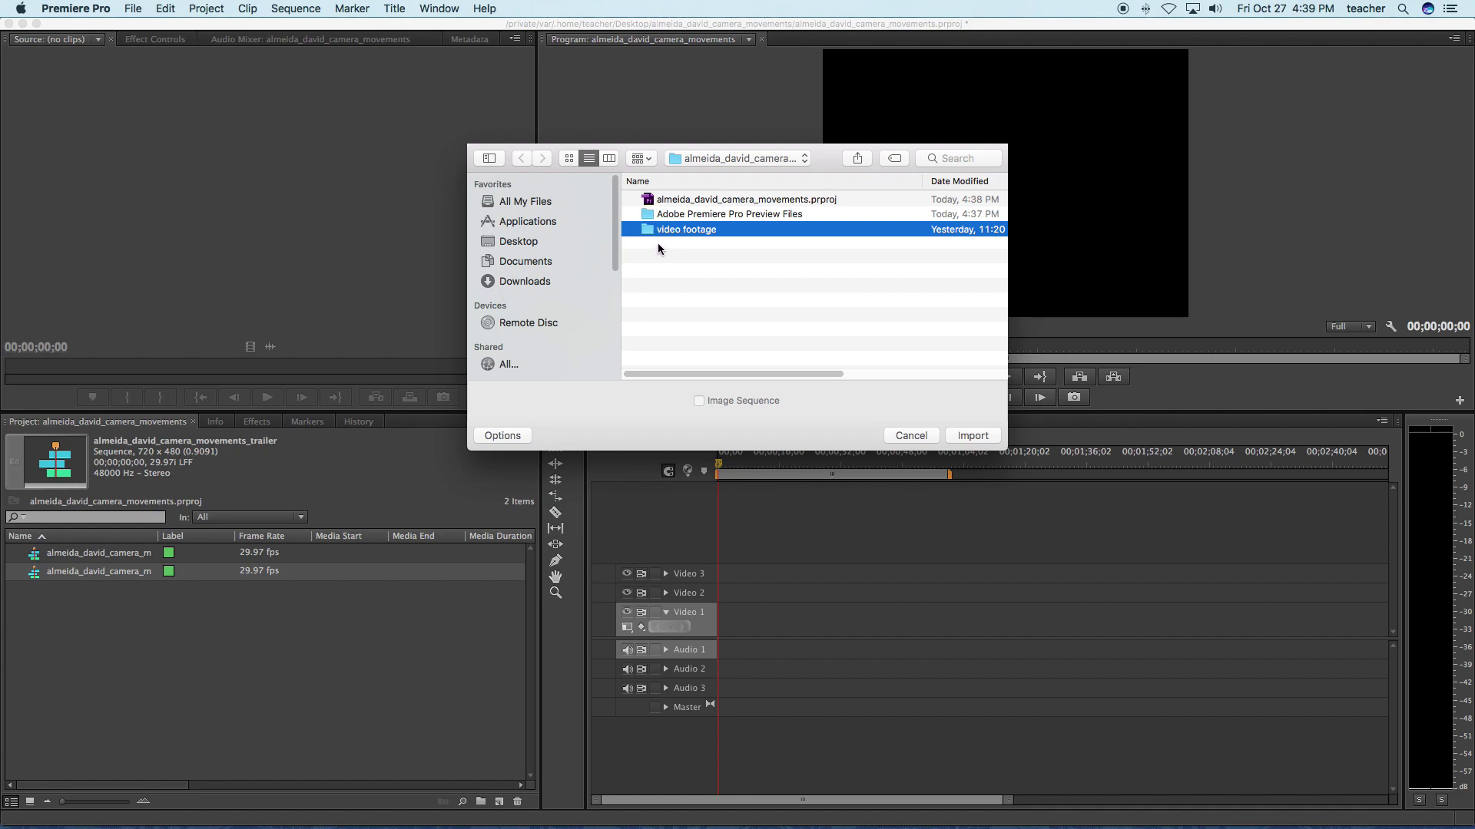
pyautogui.doubleClick(650, 230)
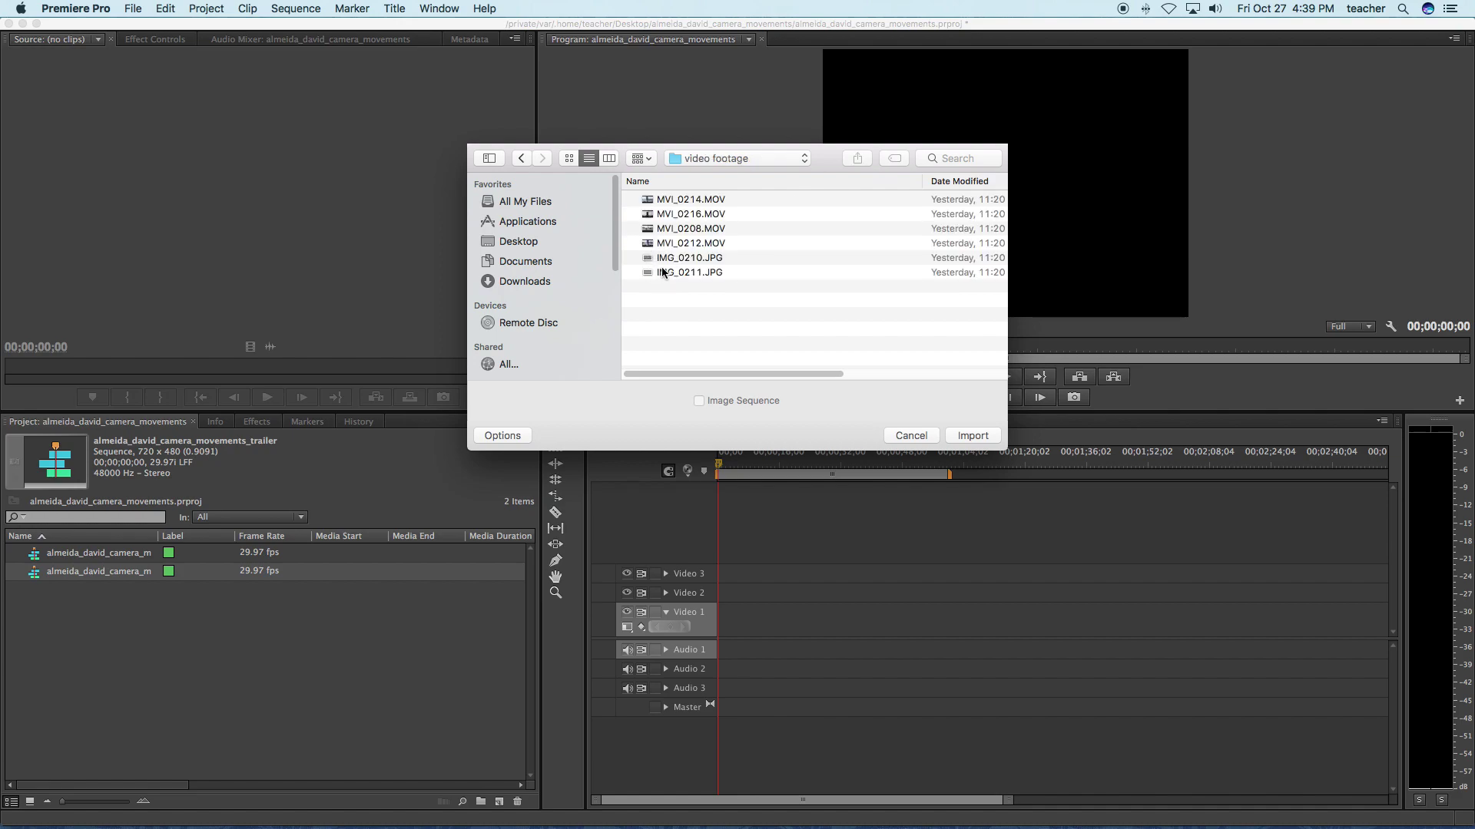
pyautogui.click(661, 272)
pyautogui.click(668, 243)
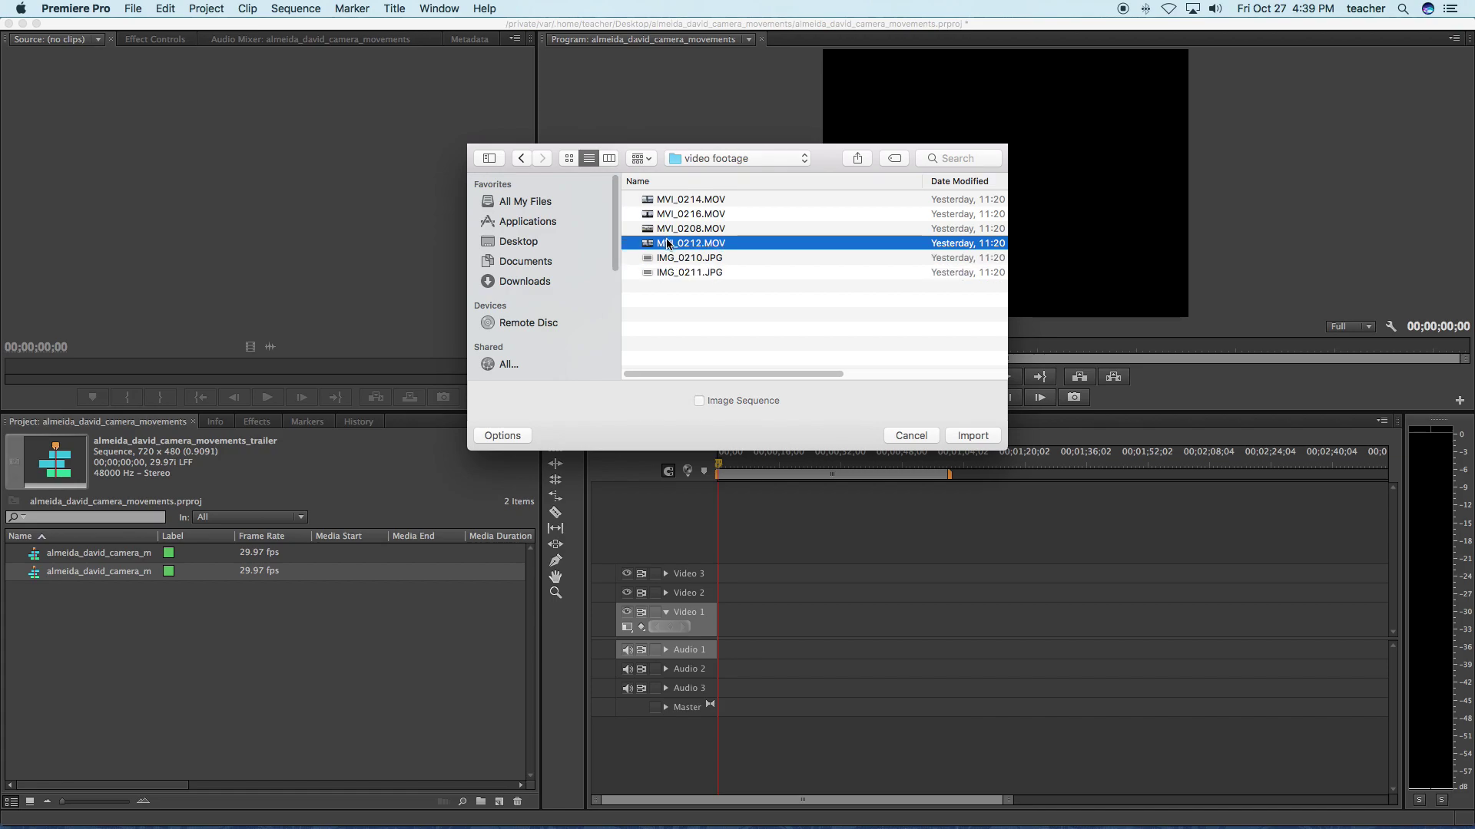
pyautogui.keyDown('shift'); pyautogui.click(687, 200); pyautogui.keyUp('shift')
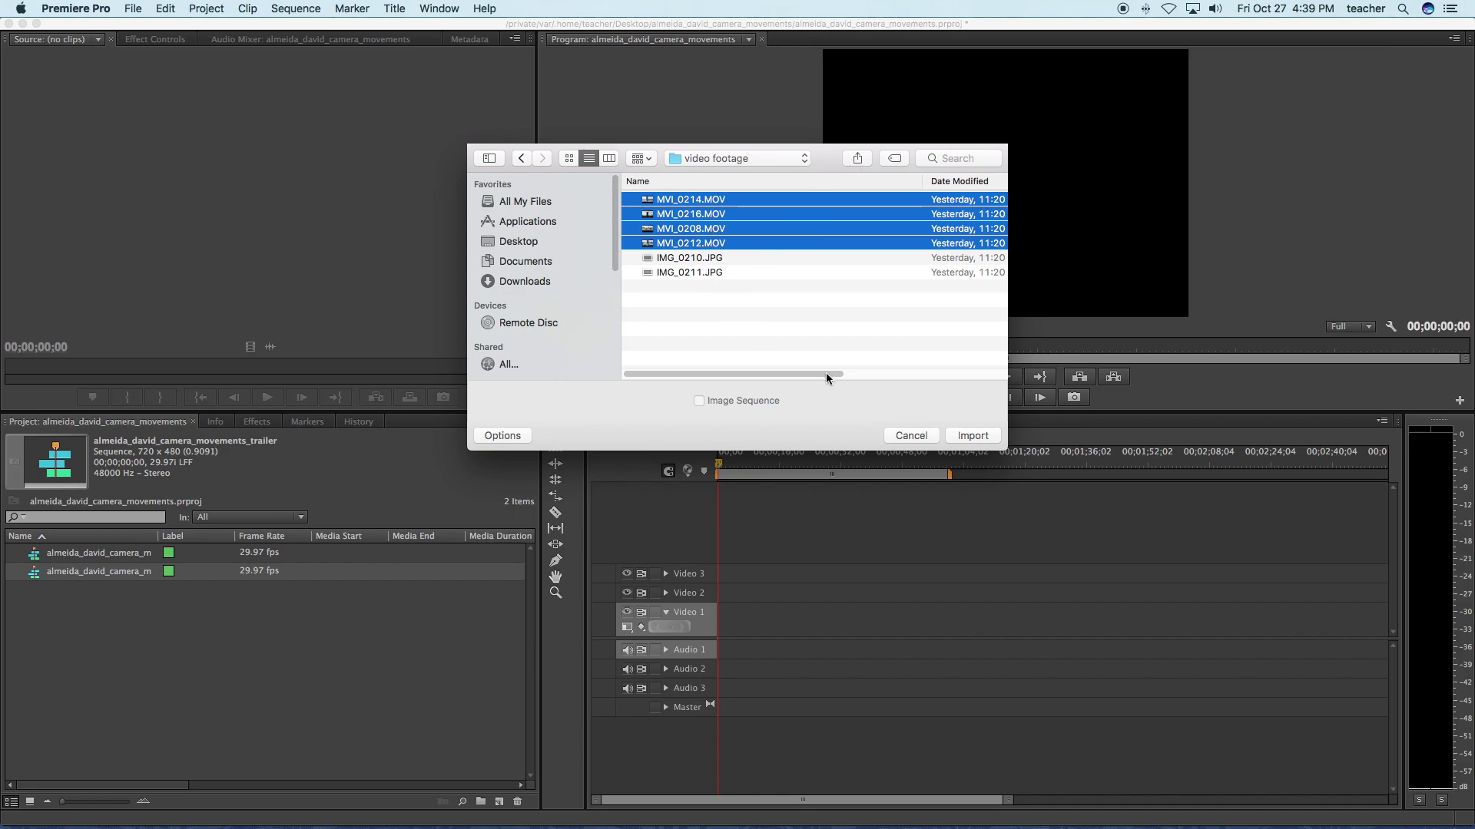
pyautogui.click(858, 158)
pyautogui.click(958, 438)
pyautogui.click(973, 435)
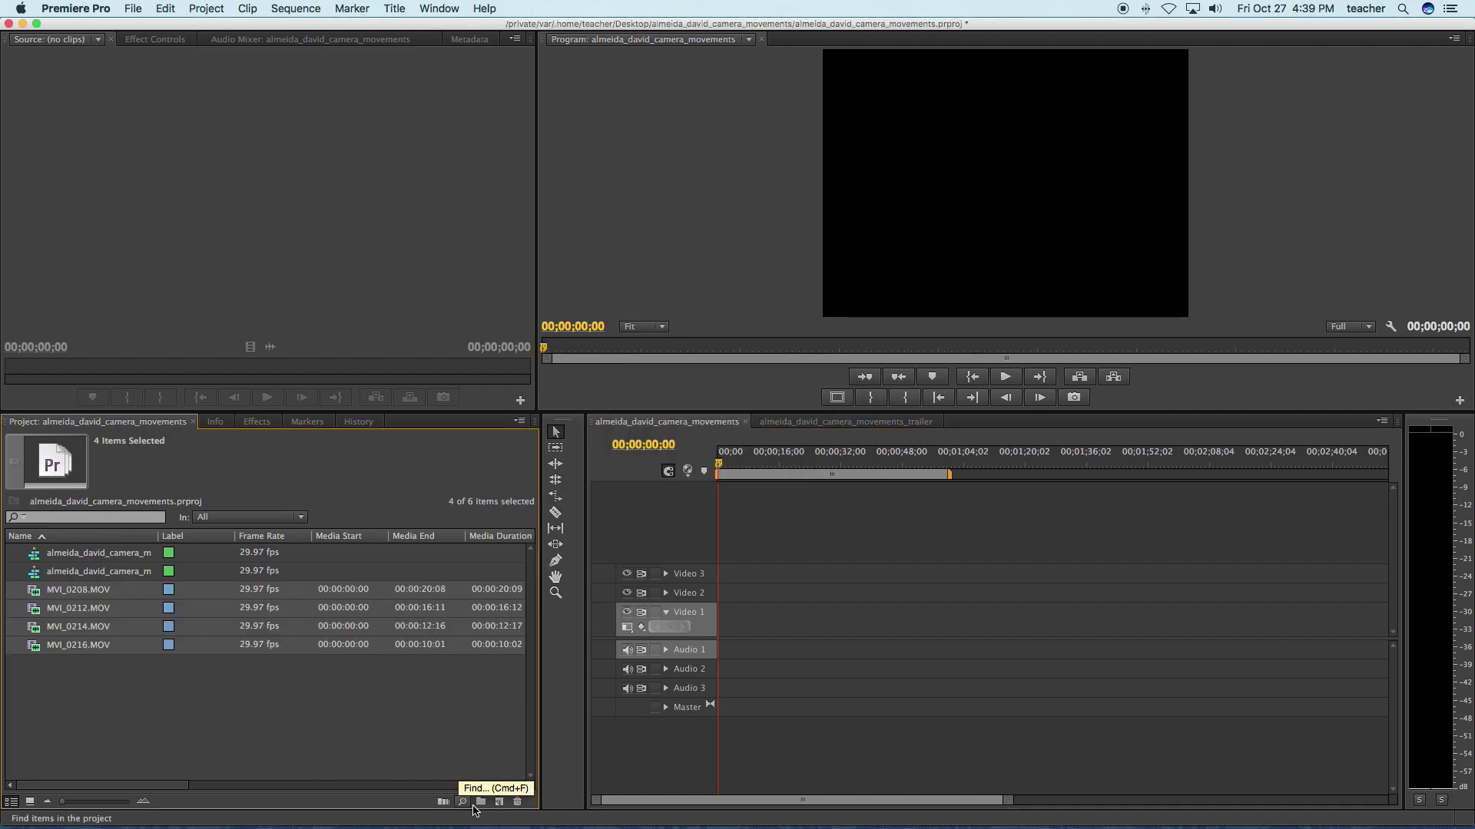
# - Create a bin named 'video clips' and move the four MOV clips into it
pyautogui.click(479, 803)
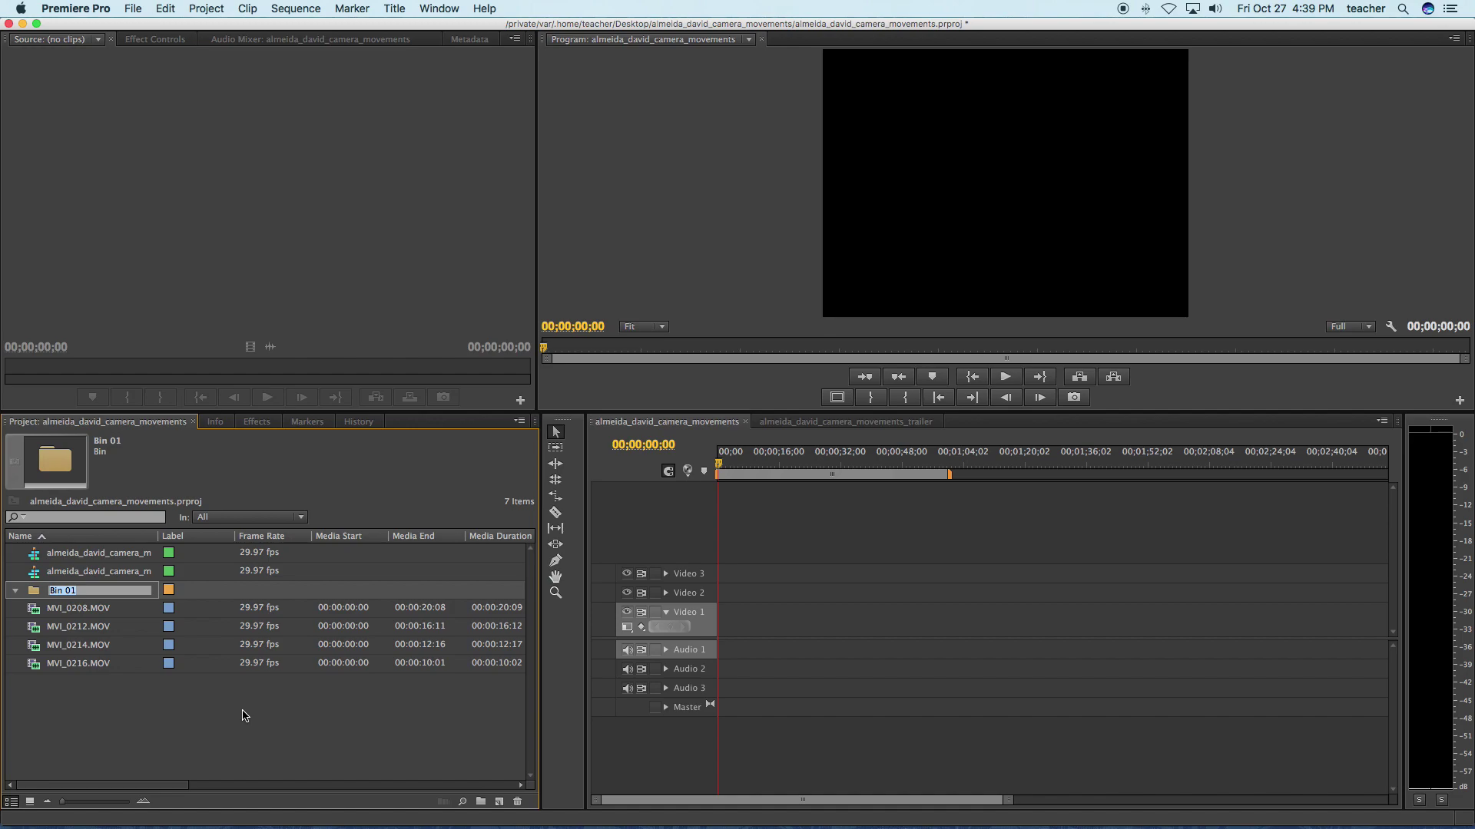
pyautogui.write('video clips')
pyautogui.click(98, 740)
pyautogui.moveTo(58, 710); pyautogui.dragTo(87, 607)
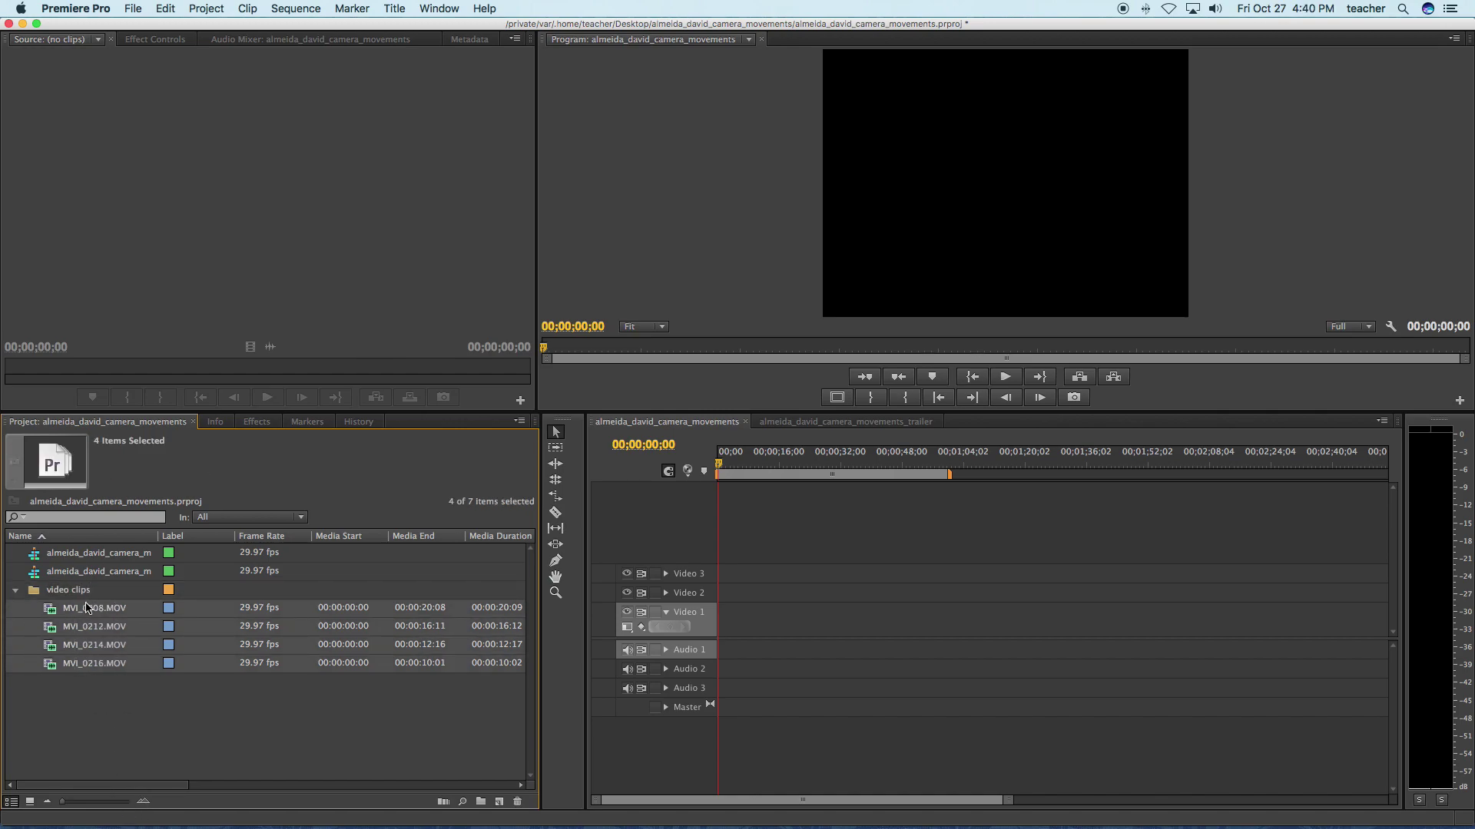
pyautogui.click(16, 590)
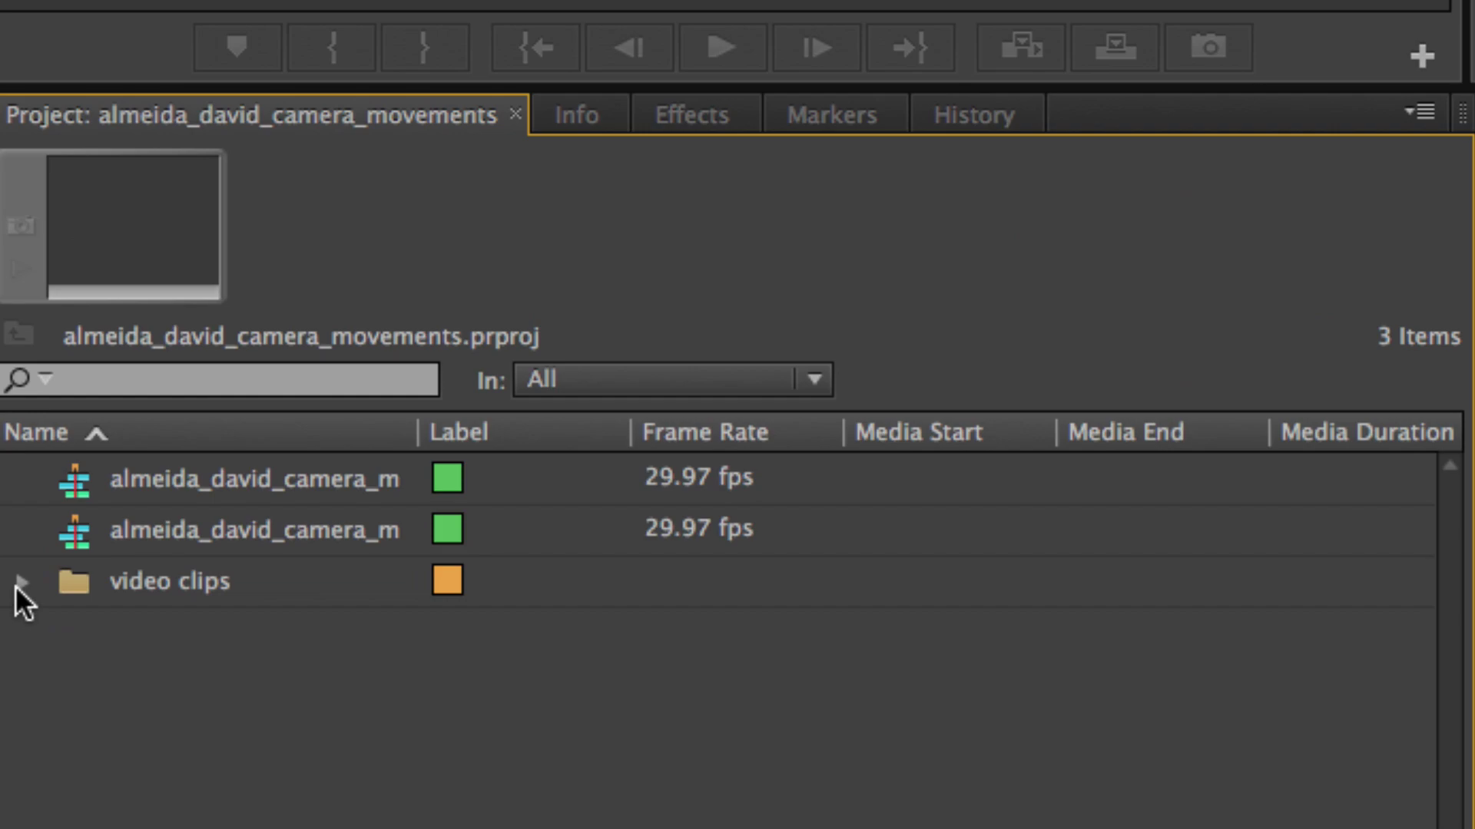
pyautogui.click(15, 590)
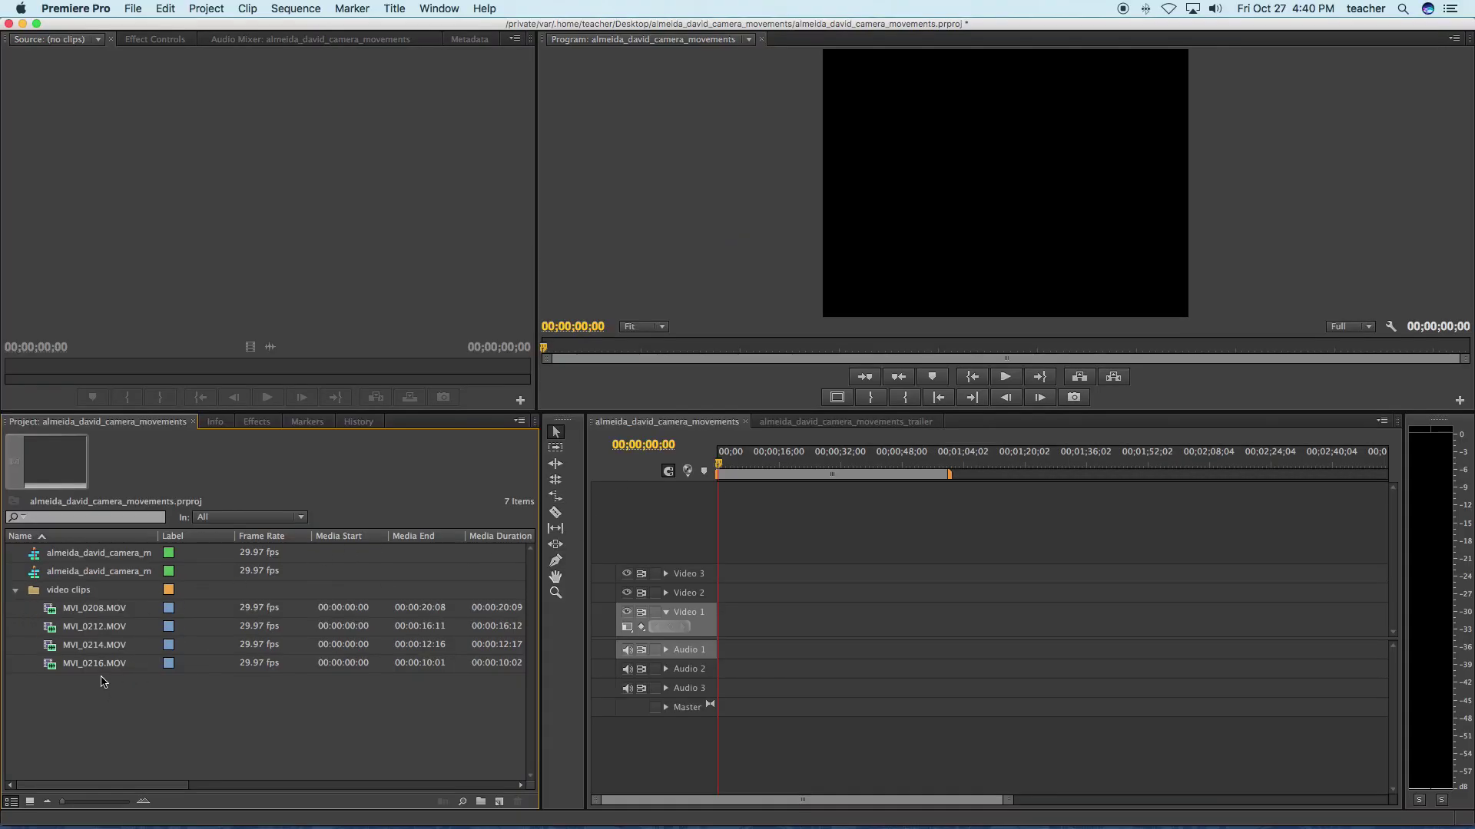
pyautogui.click(96, 611)
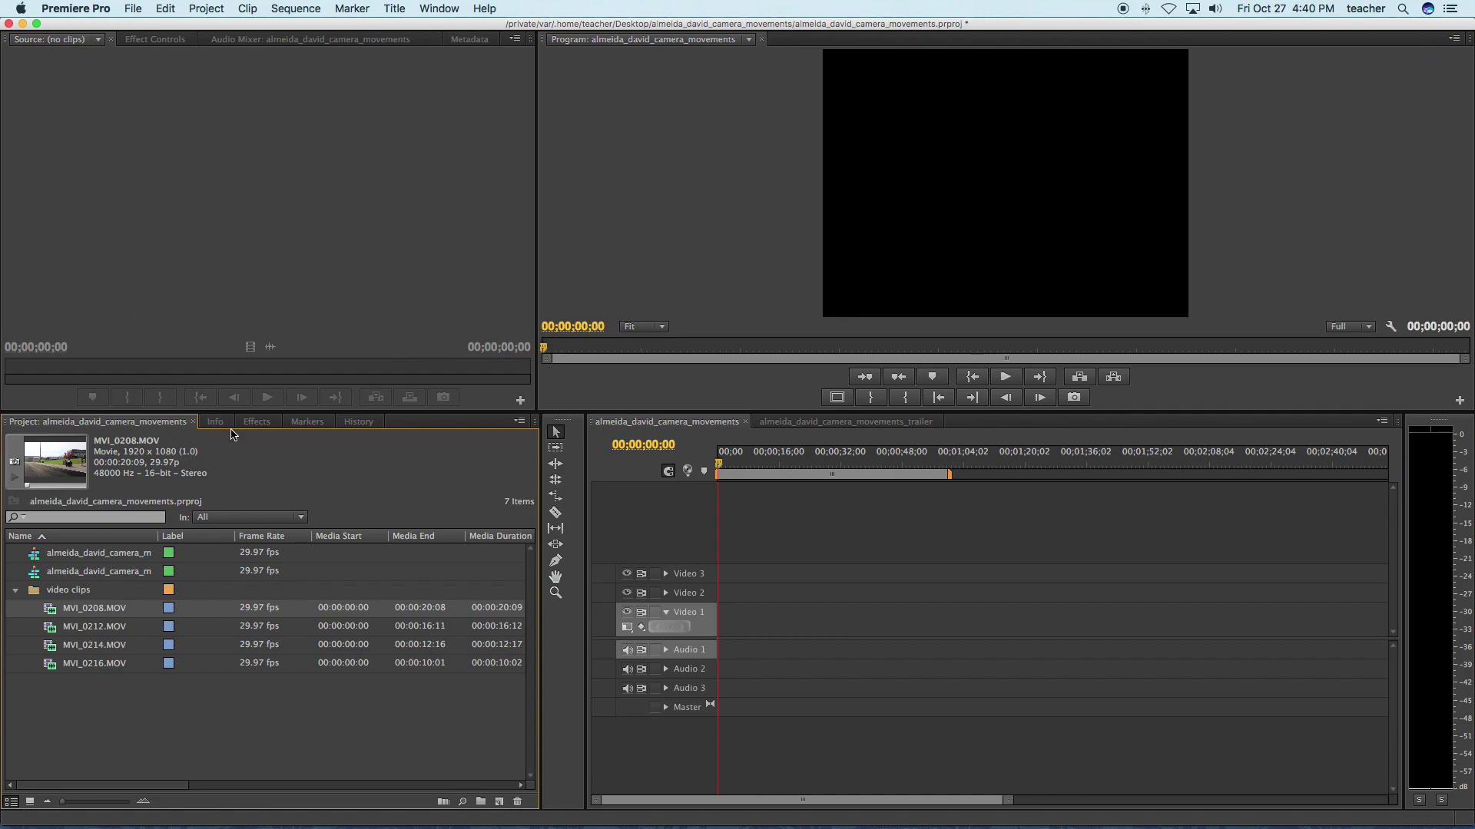
# - Drop MVI_0208.MOV on Video 1 to change sequence settings to match, then delete the clip
pyautogui.click(105, 664)
pyautogui.moveTo(70, 614); pyautogui.dragTo(717, 624)
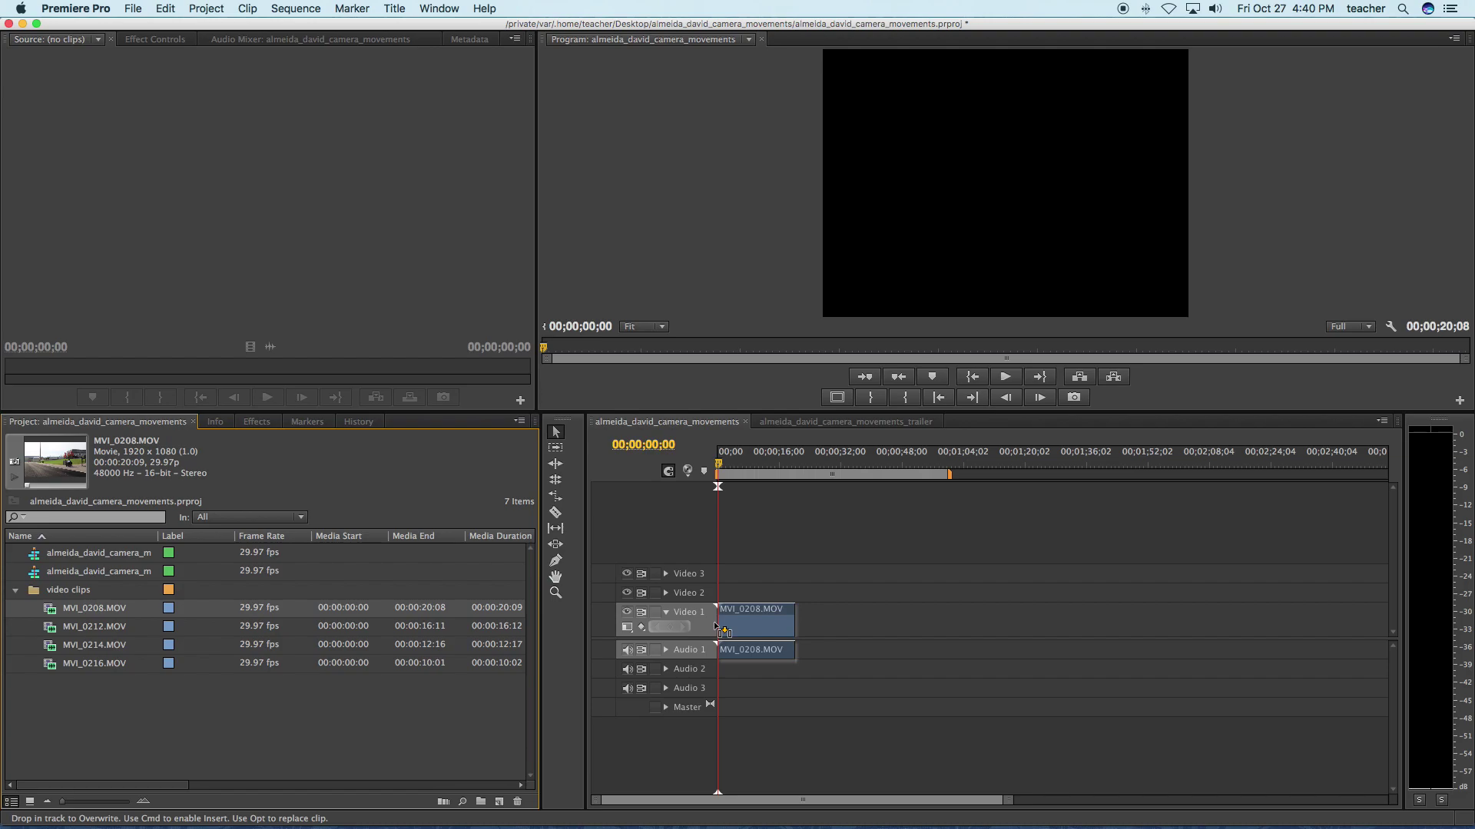
pyautogui.moveTo(716, 624); pyautogui.dragTo(716, 625)
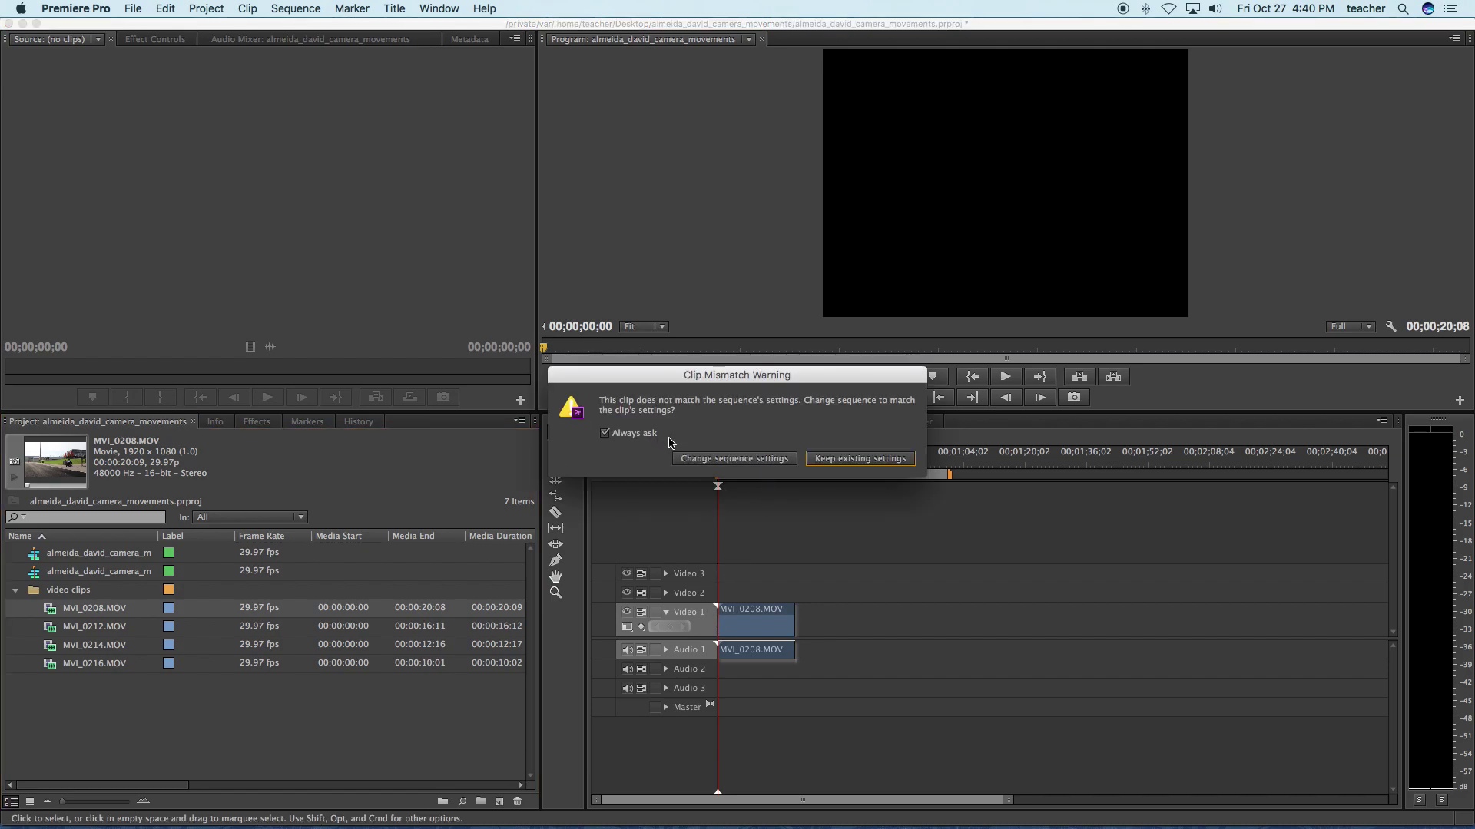
pyautogui.click(722, 460)
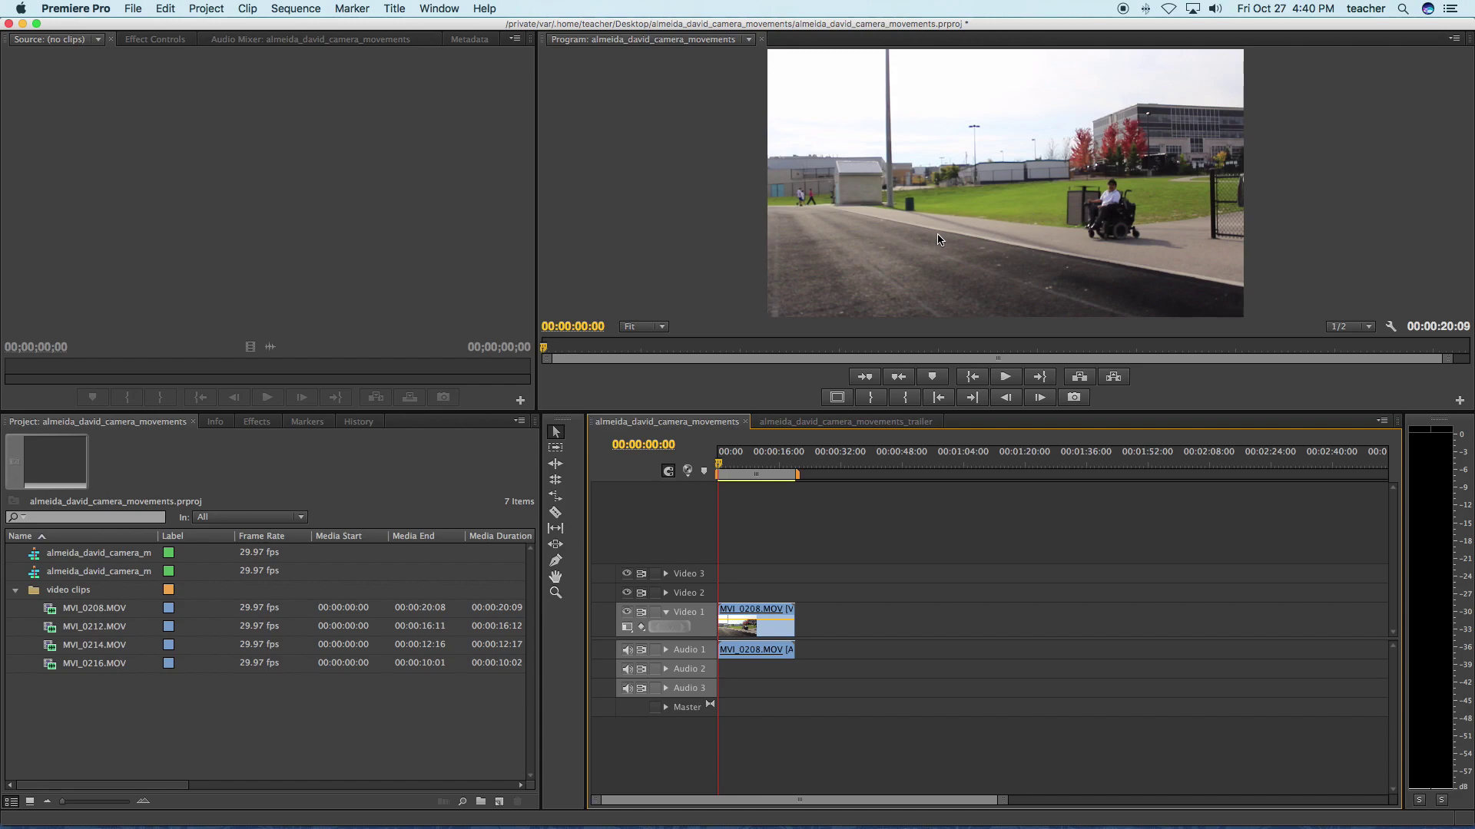
pyautogui.click(751, 611)
pyautogui.press('Delete')
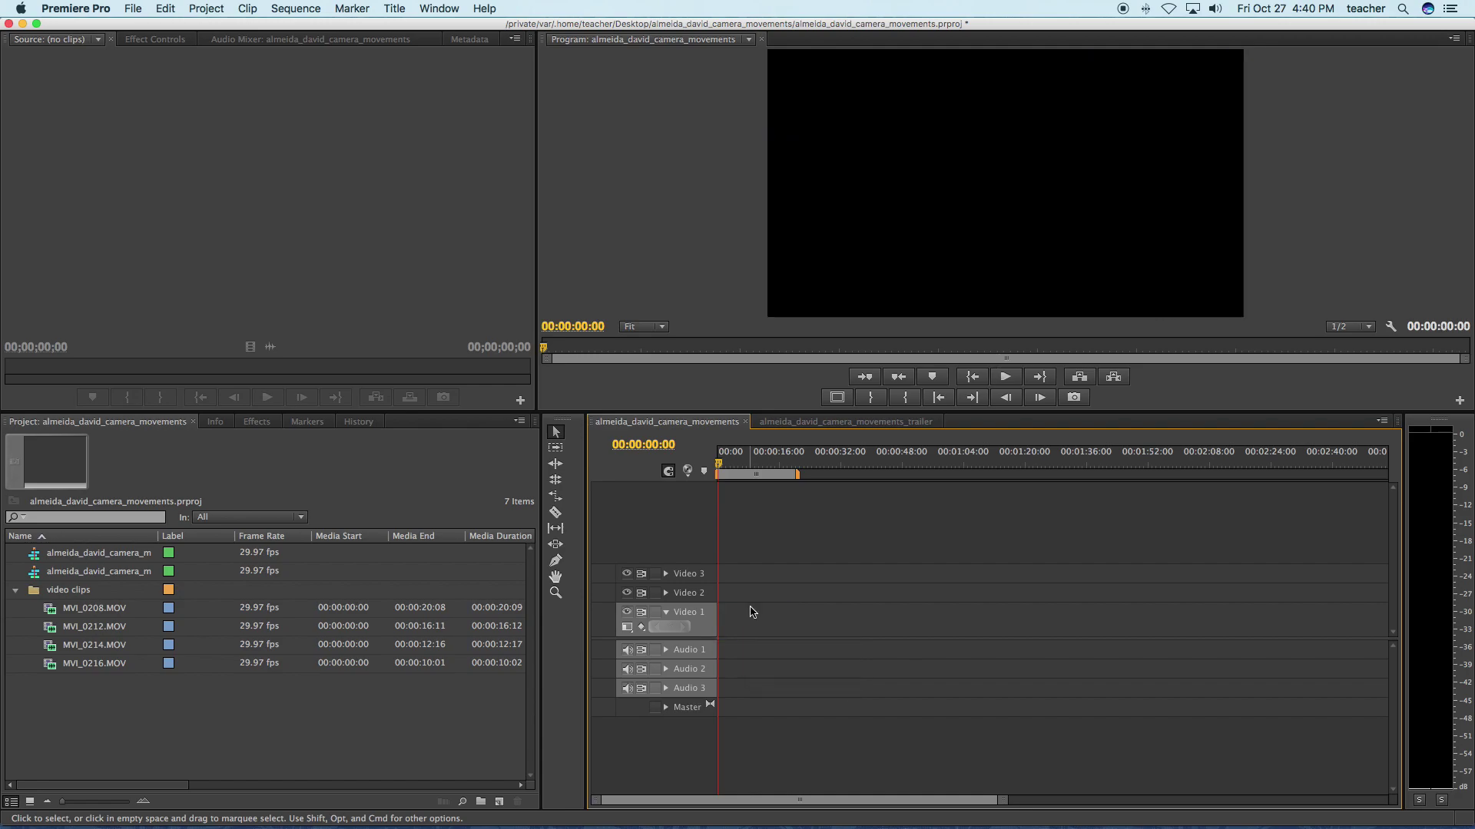
pyautogui.click(85, 614)
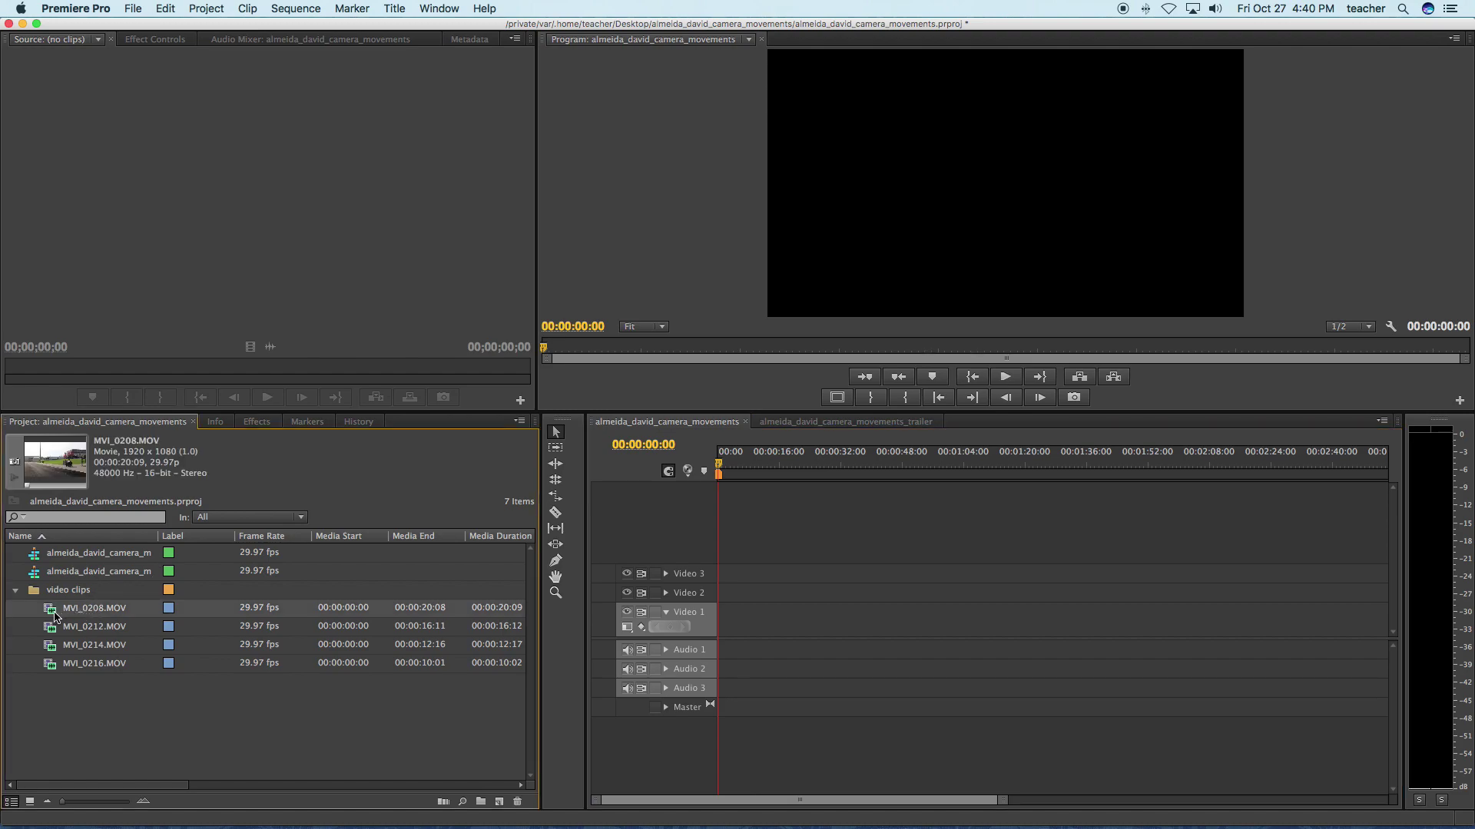
# - Open MVI_0208.MOV in the Source Monitor and mark In at 00:00:05:04, Out at 00:00:11:25
pyautogui.doubleClick(51, 611)
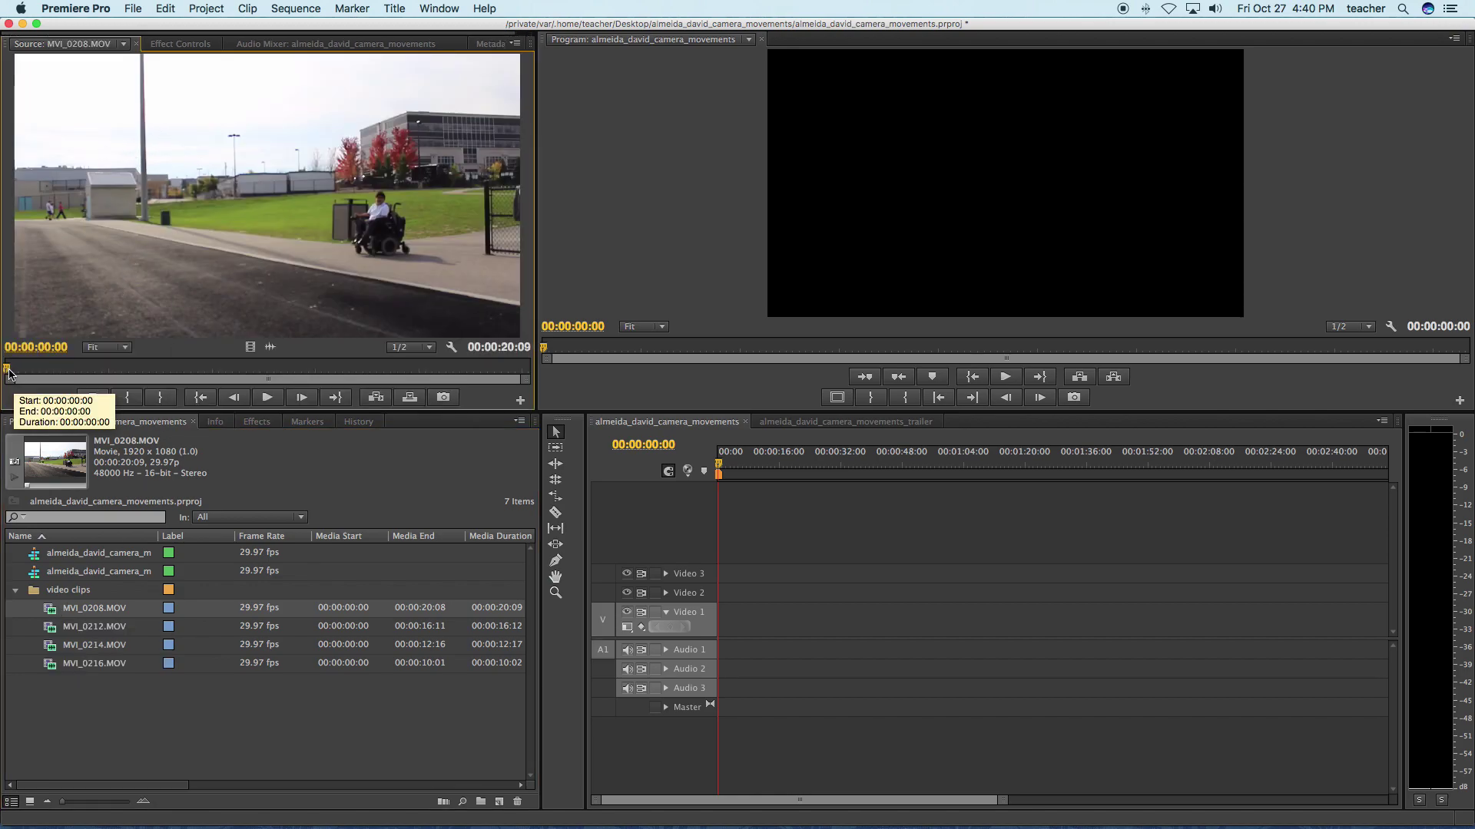
pyautogui.moveTo(16, 374); pyautogui.dragTo(144, 379)
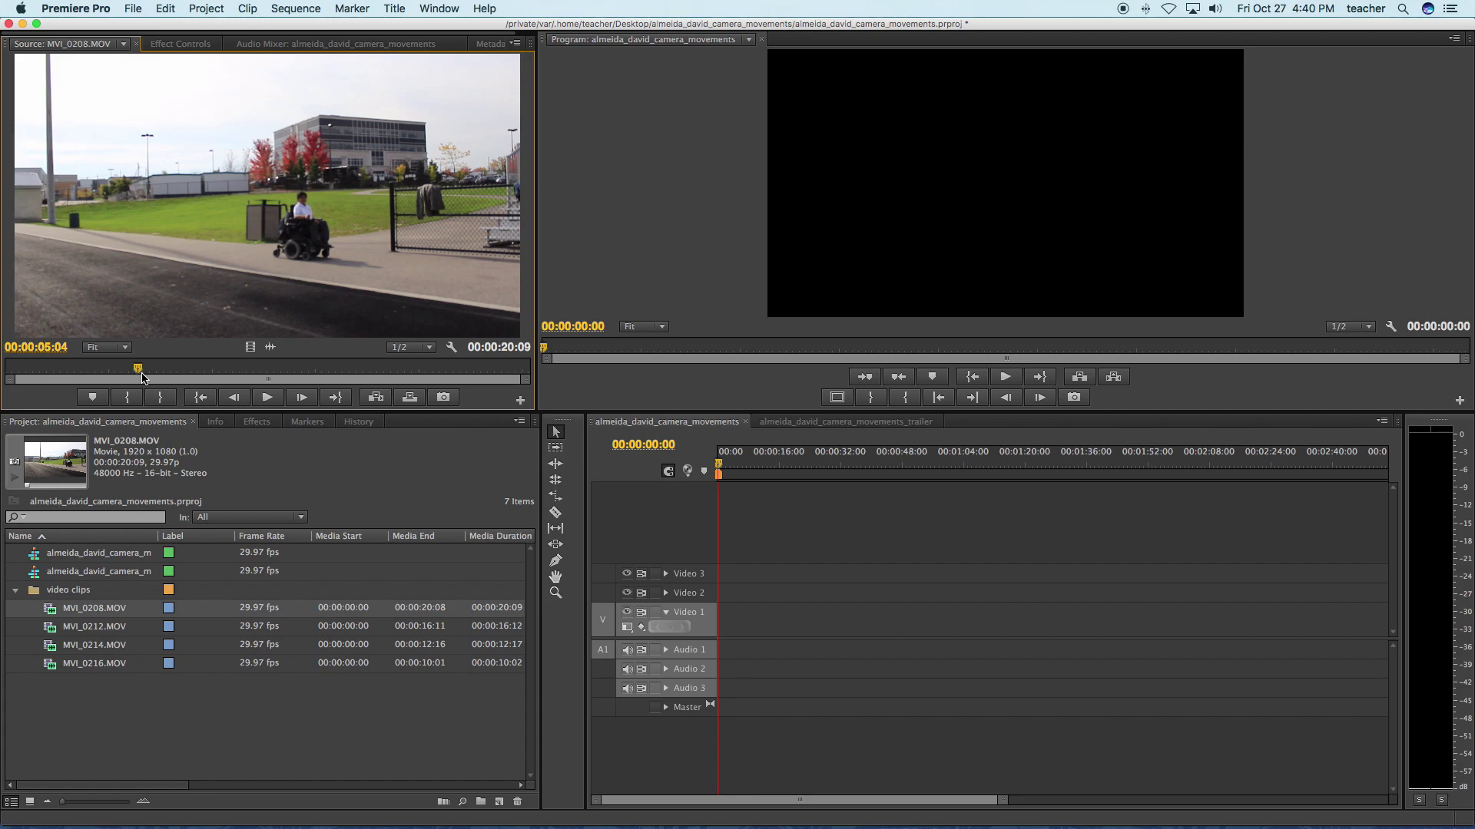
pyautogui.press('i')
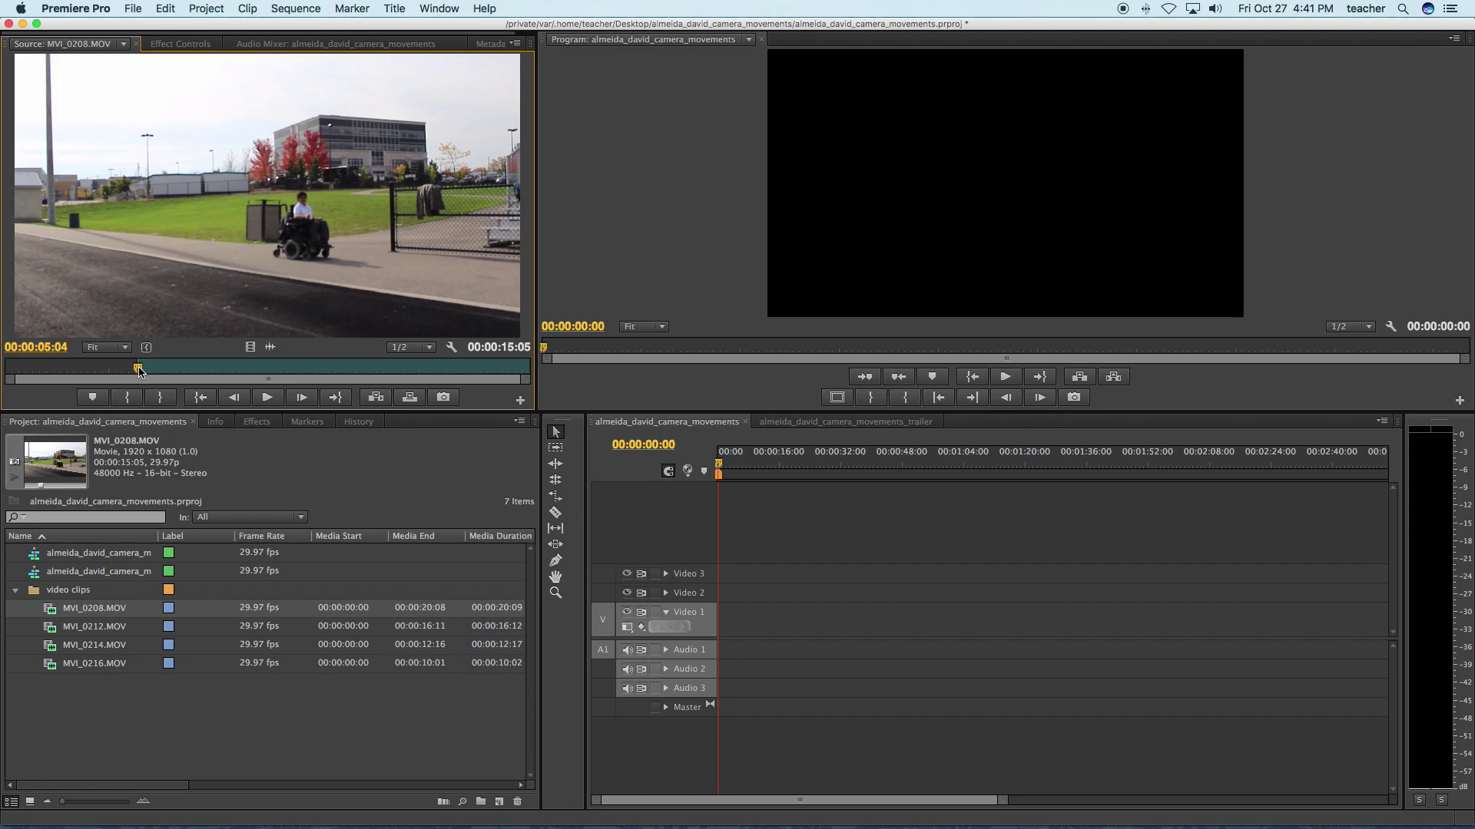
pyautogui.moveTo(139, 371); pyautogui.dragTo(323, 373)
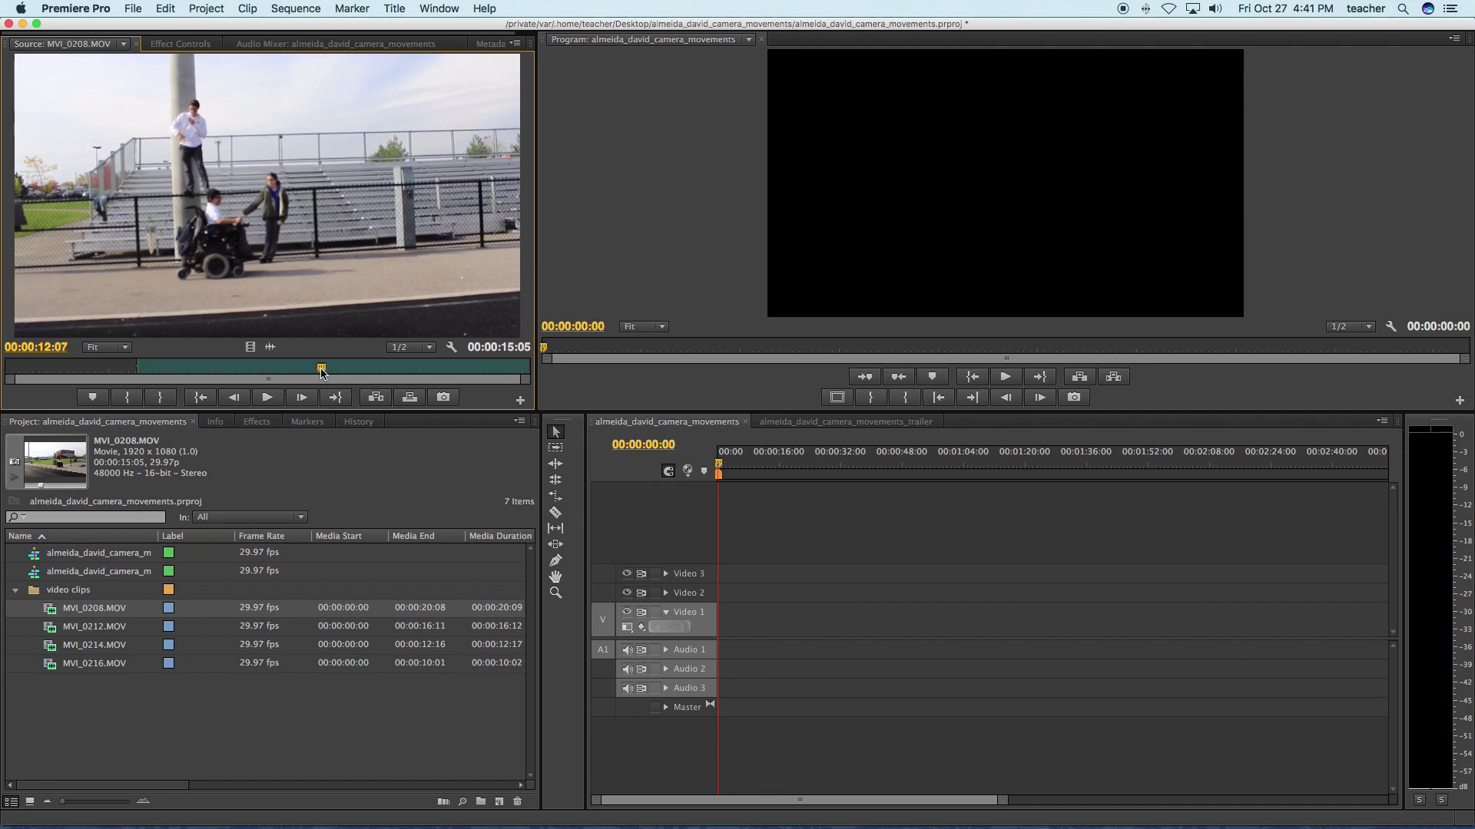
pyautogui.press('o')
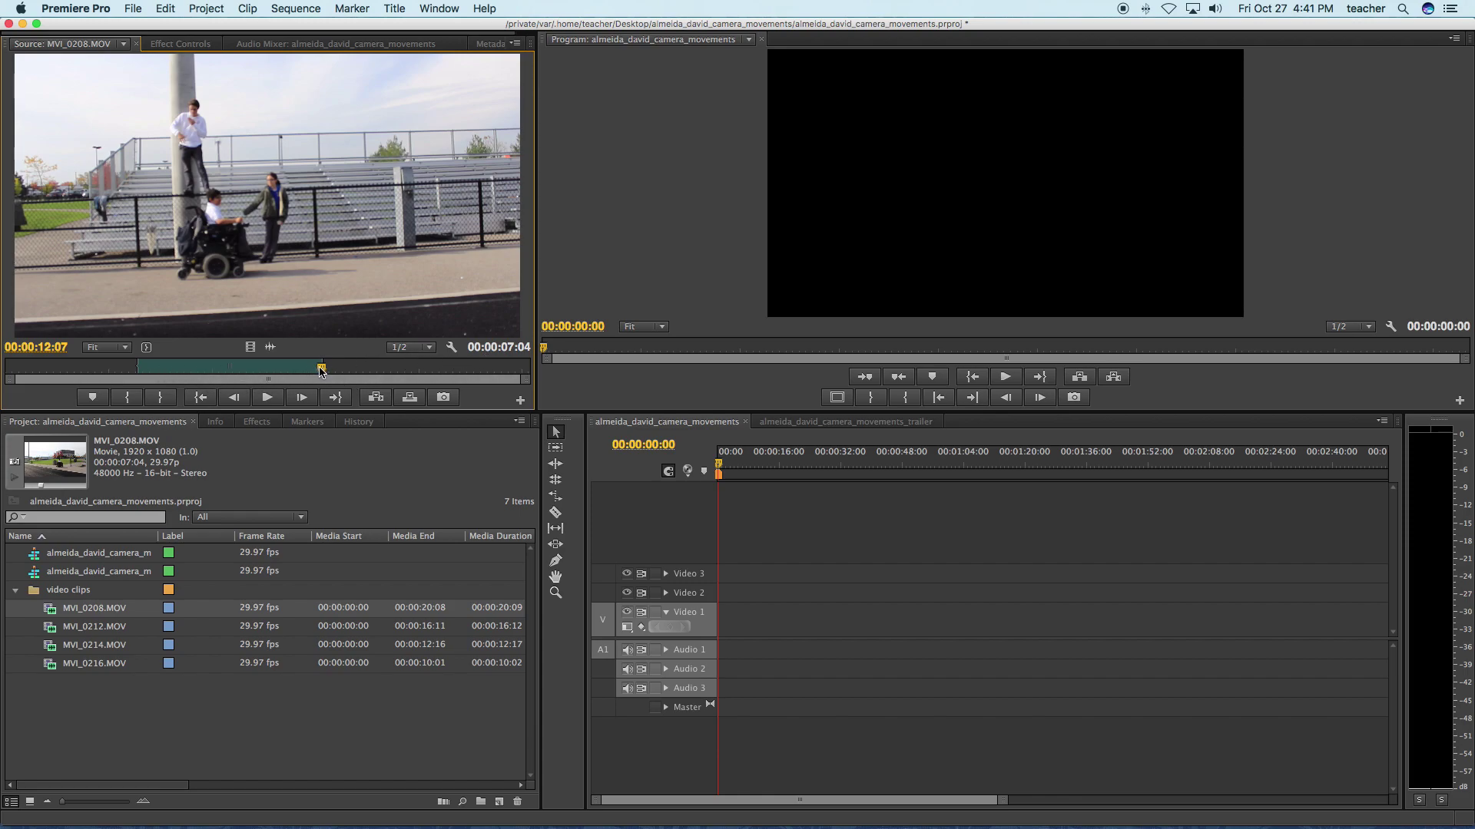
pyautogui.moveTo(319, 369); pyautogui.dragTo(312, 374)
pyautogui.press('o')
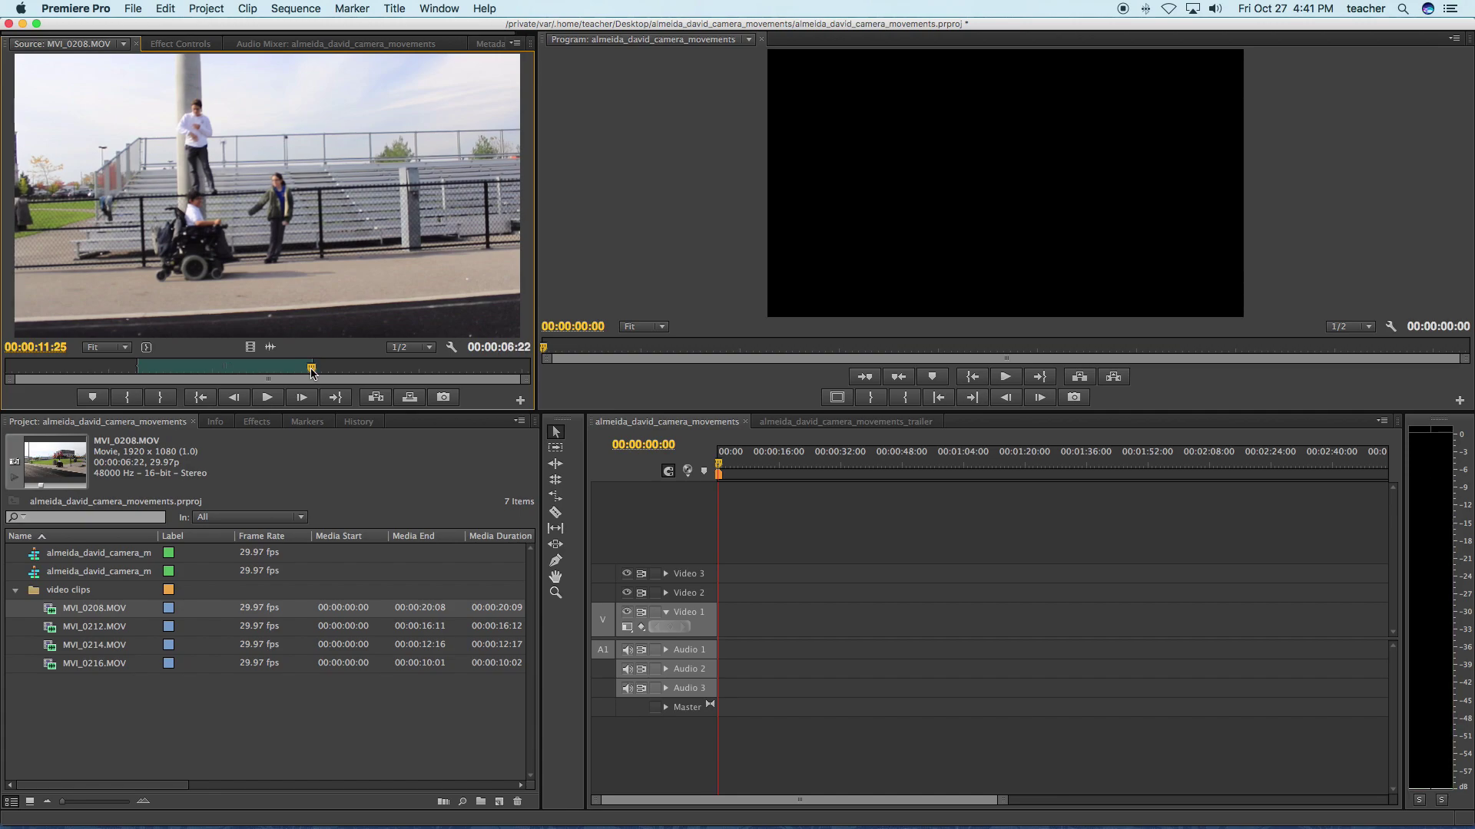
# - Tighten the marked range to exactly five seconds and drag it to the start of Video 1
pyautogui.moveTo(140, 369); pyautogui.dragTo(172, 371)
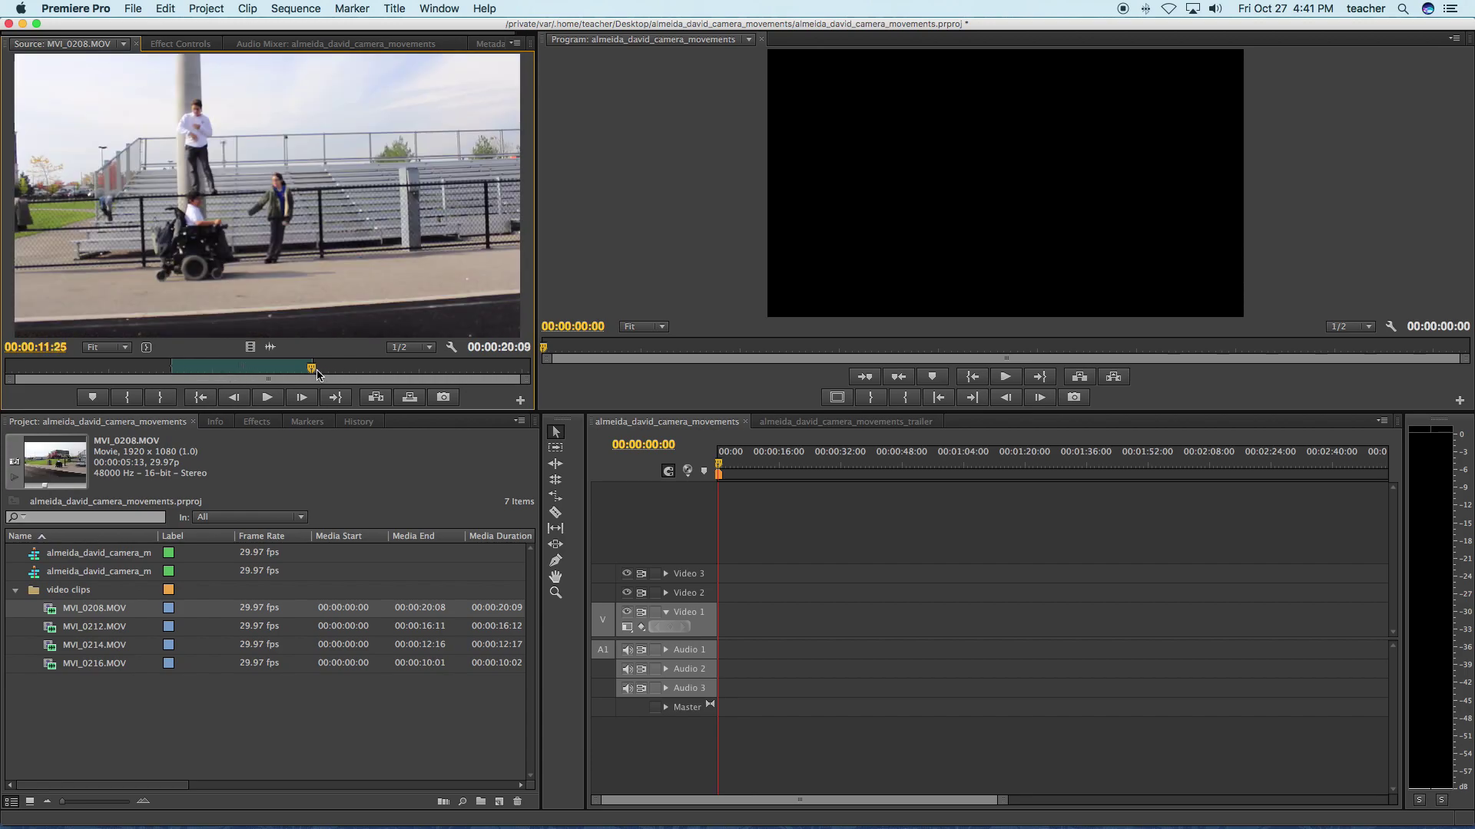
pyautogui.moveTo(316, 374); pyautogui.dragTo(308, 374)
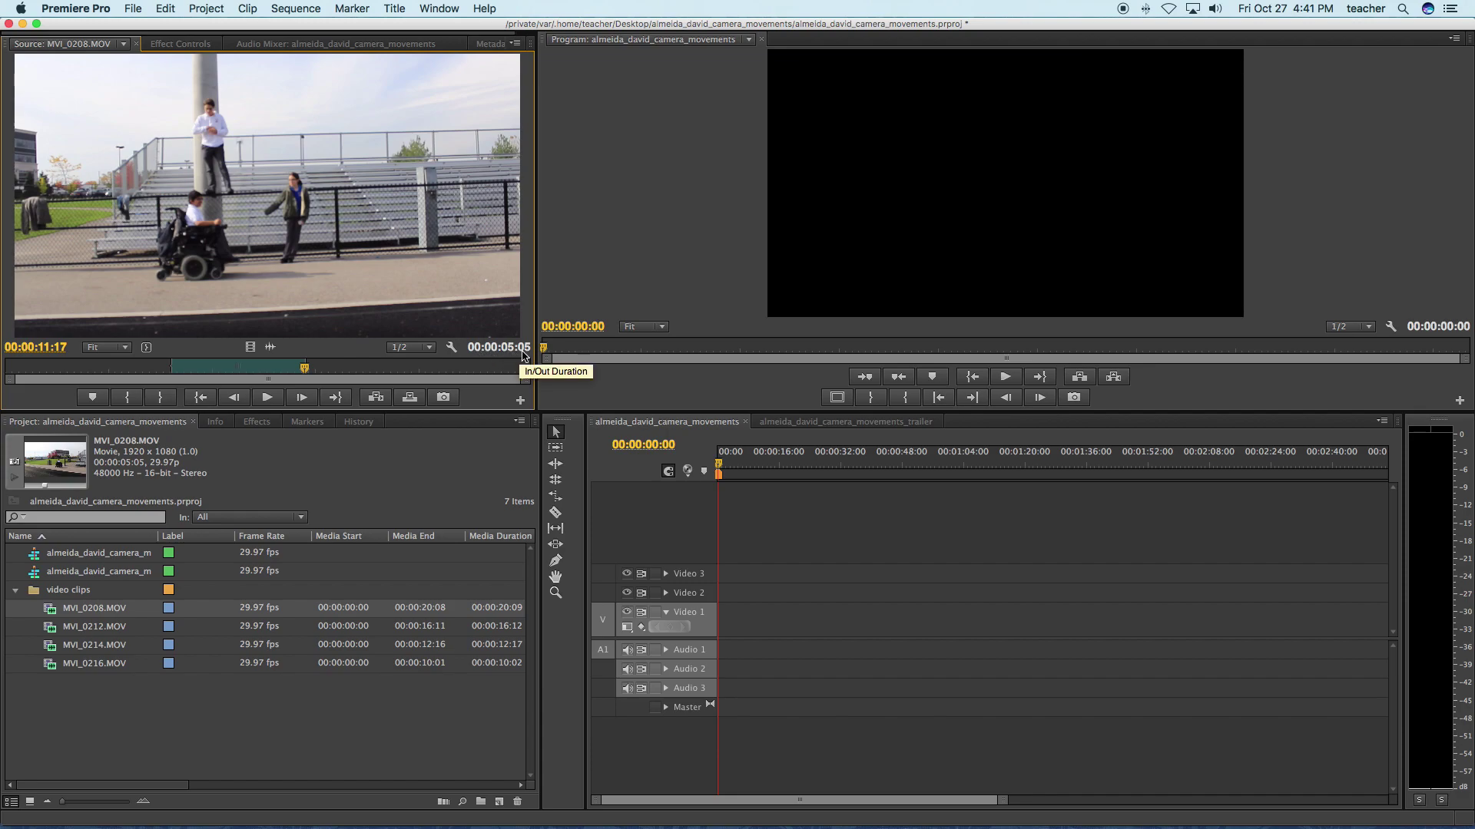
pyautogui.moveTo(305, 374); pyautogui.dragTo(302, 375)
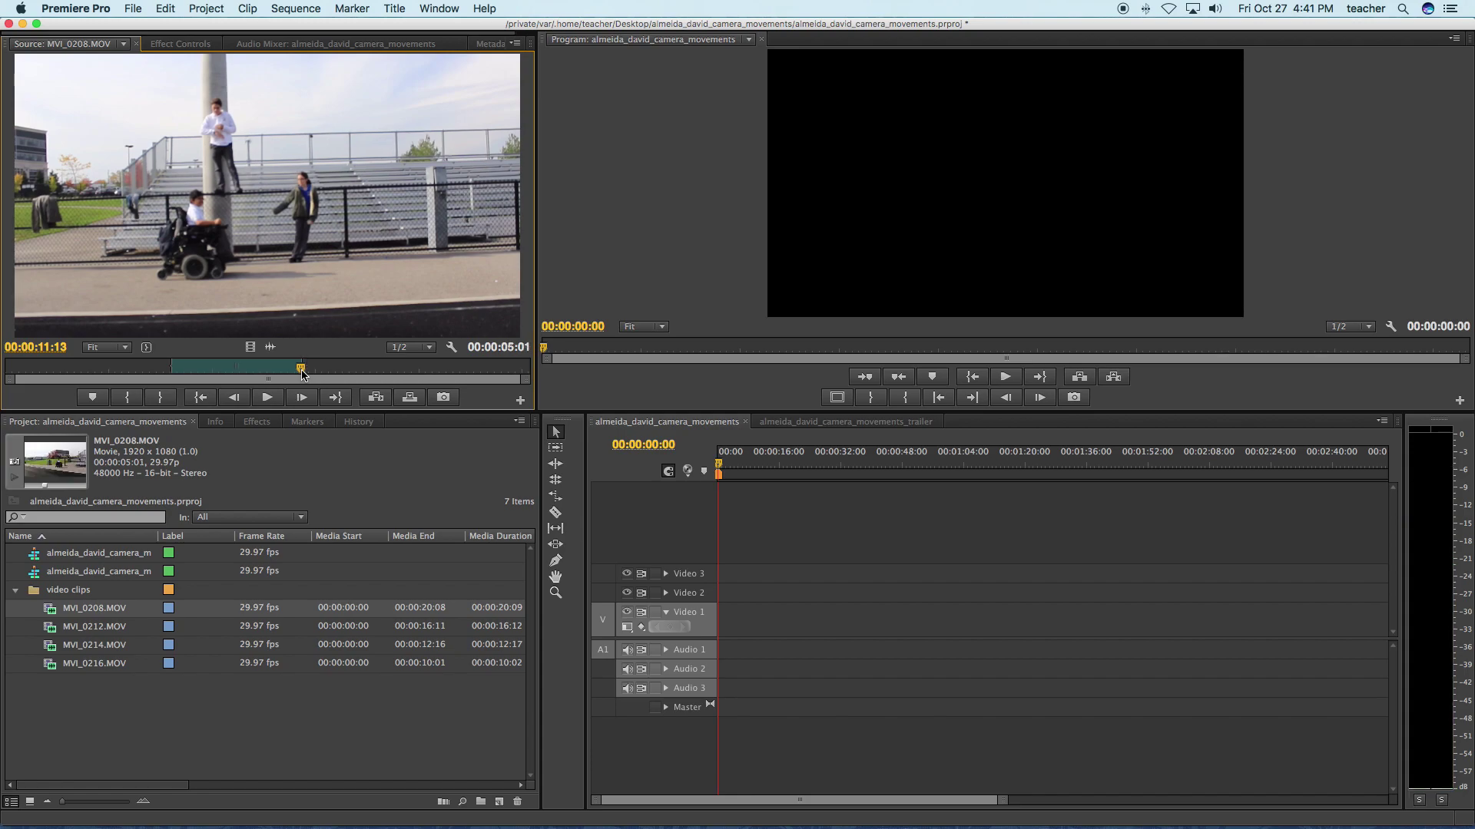
pyautogui.moveTo(302, 373); pyautogui.dragTo(301, 374)
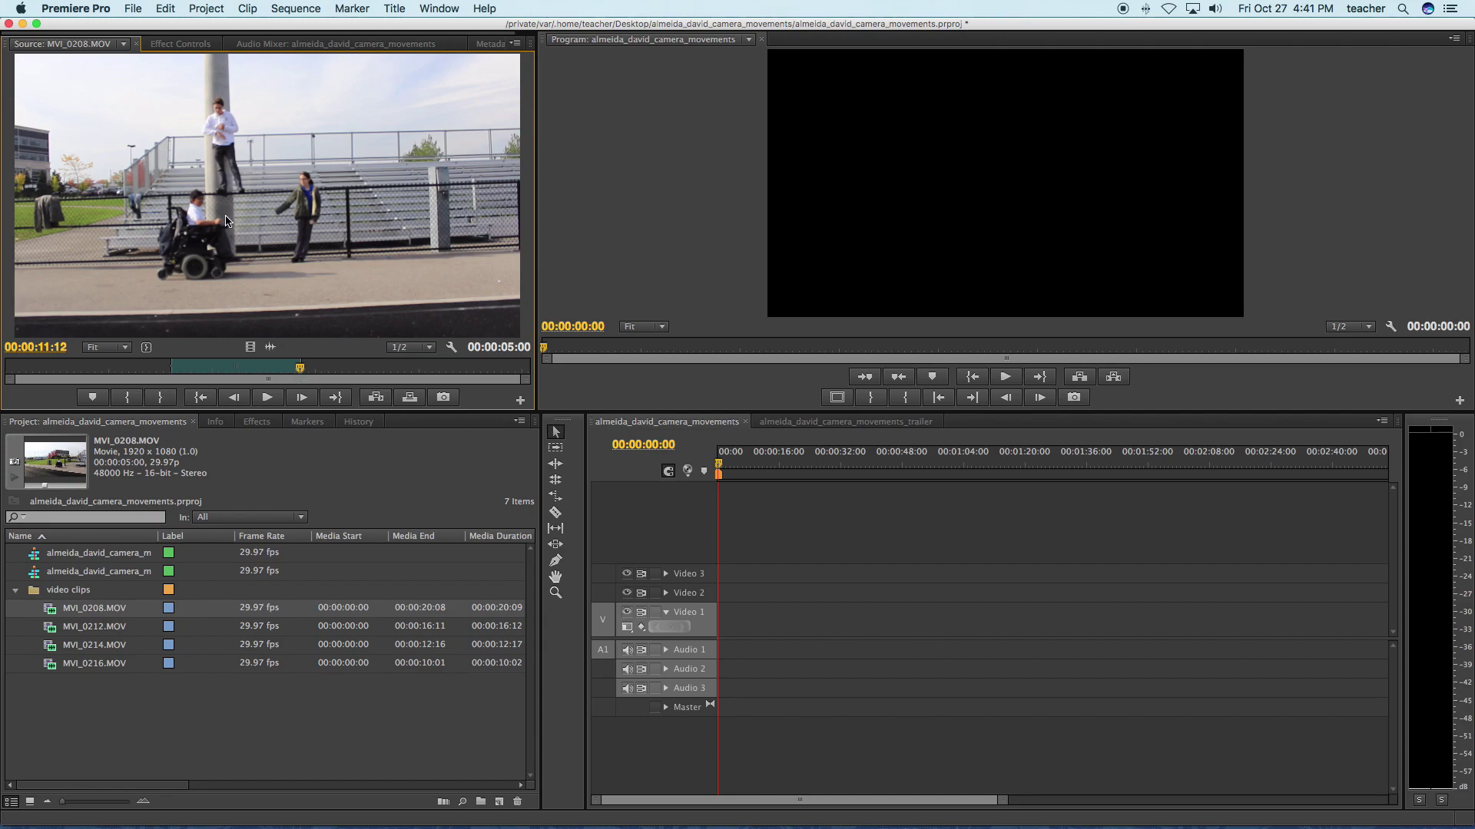
pyautogui.moveTo(190, 202); pyautogui.dragTo(710, 619)
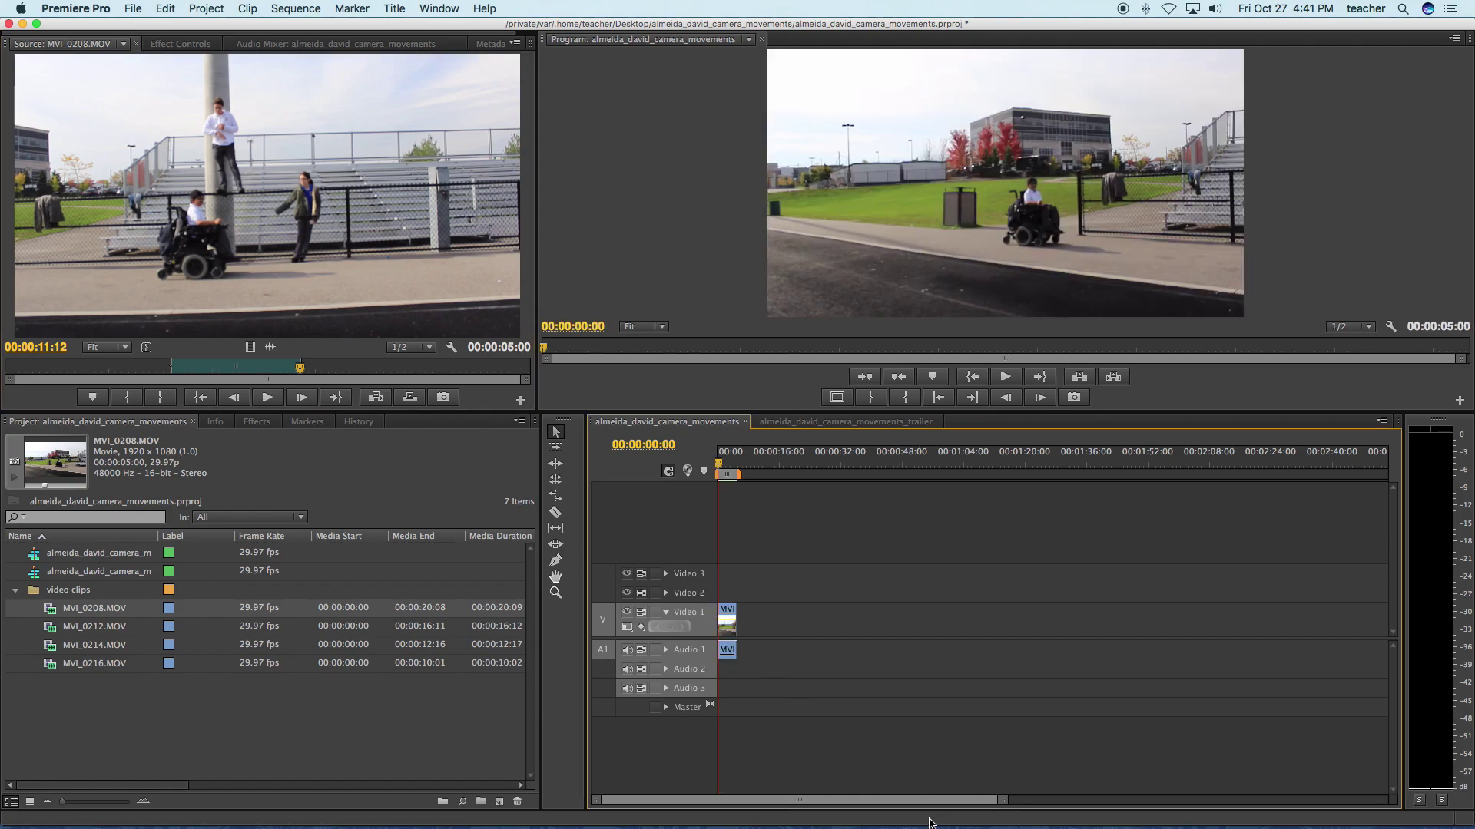
# - Zoom the timeline and scrub through the placed five-second MVI_0208.MOV clip
pyautogui.moveTo(1002, 803); pyautogui.dragTo(646, 802)
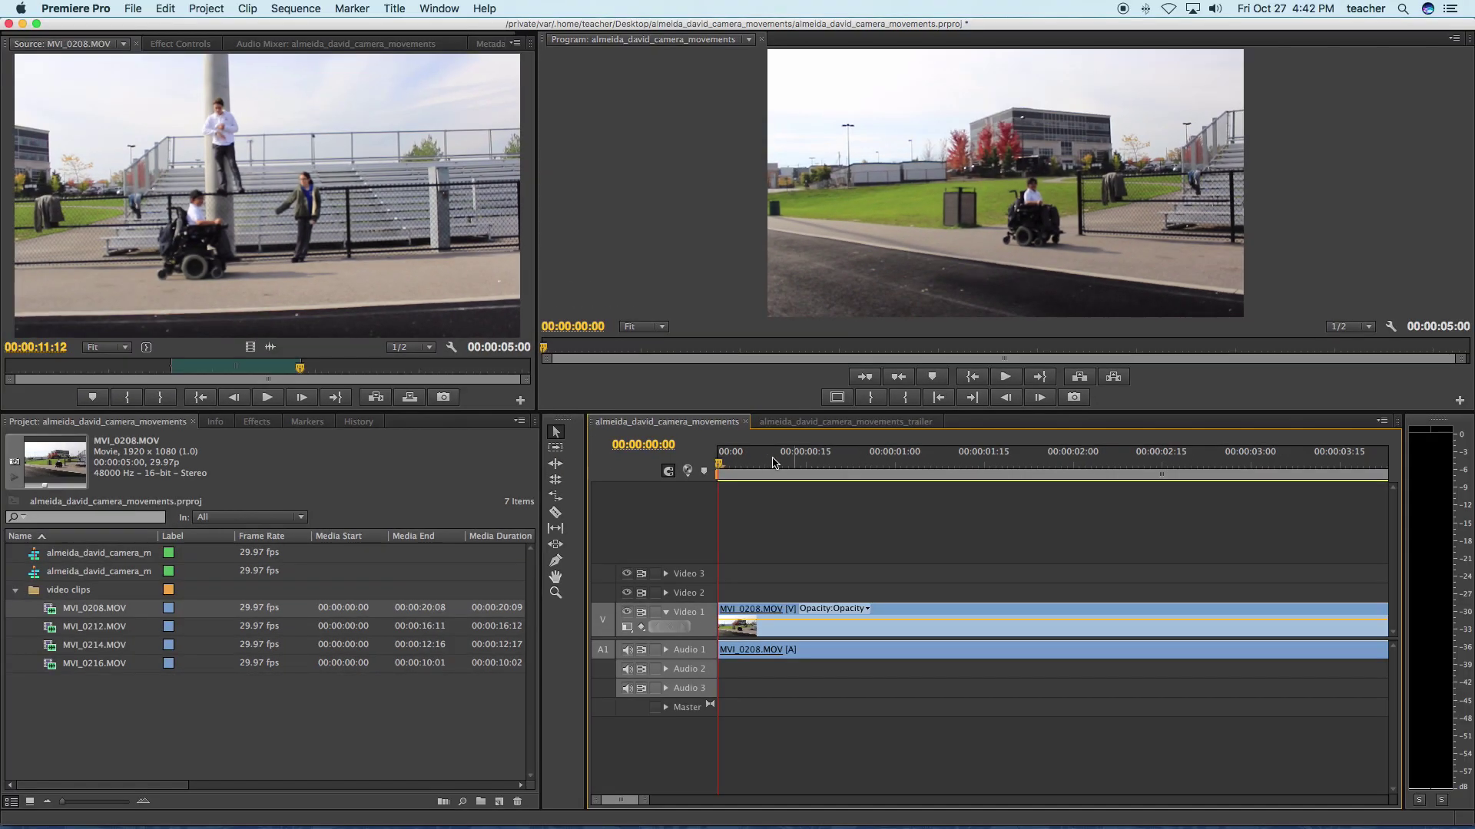
pyautogui.moveTo(726, 460); pyautogui.dragTo(999, 486)
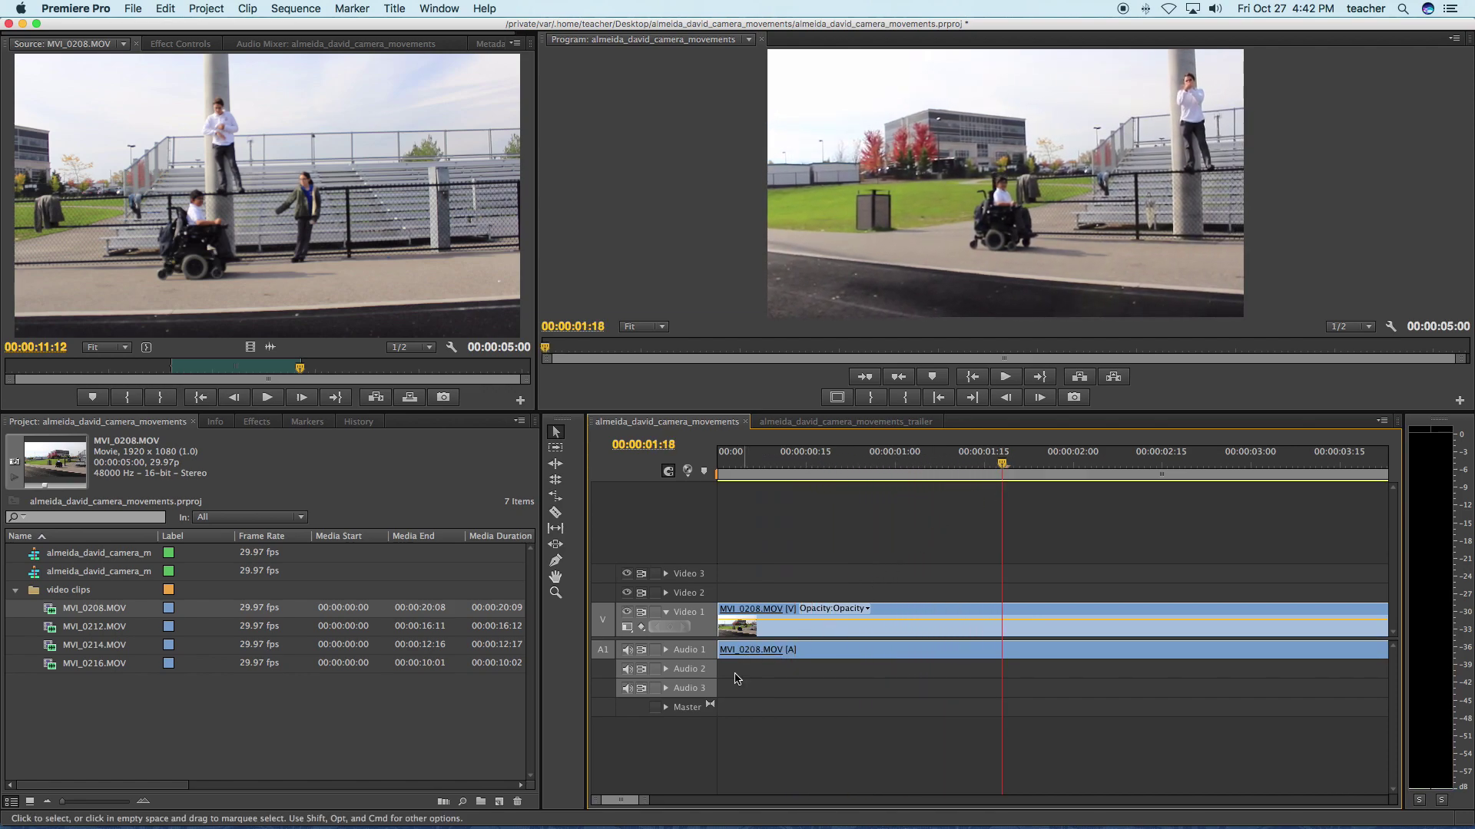
pyautogui.click(659, 801)
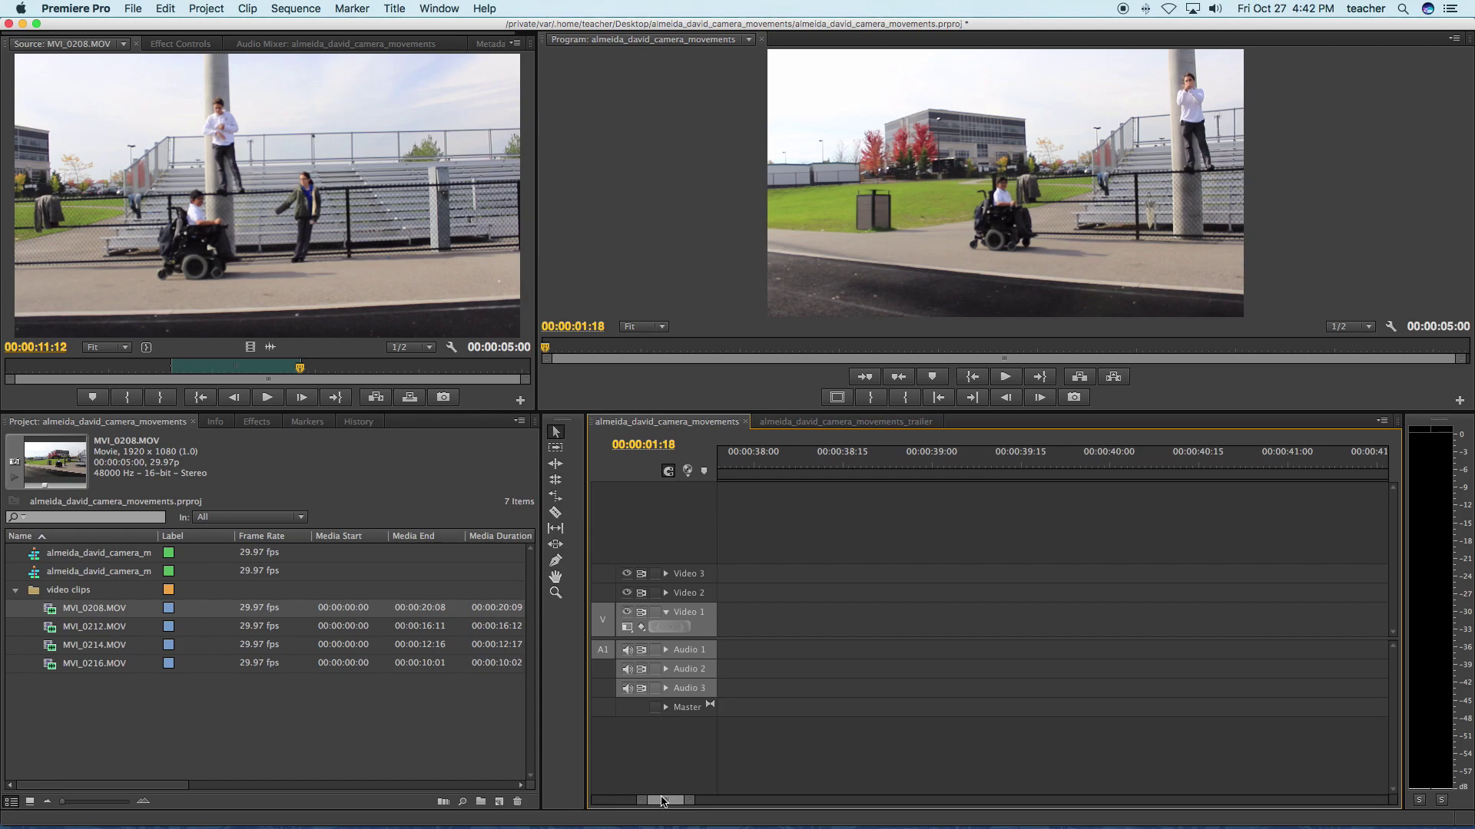
pyautogui.moveTo(654, 803); pyautogui.dragTo(718, 804)
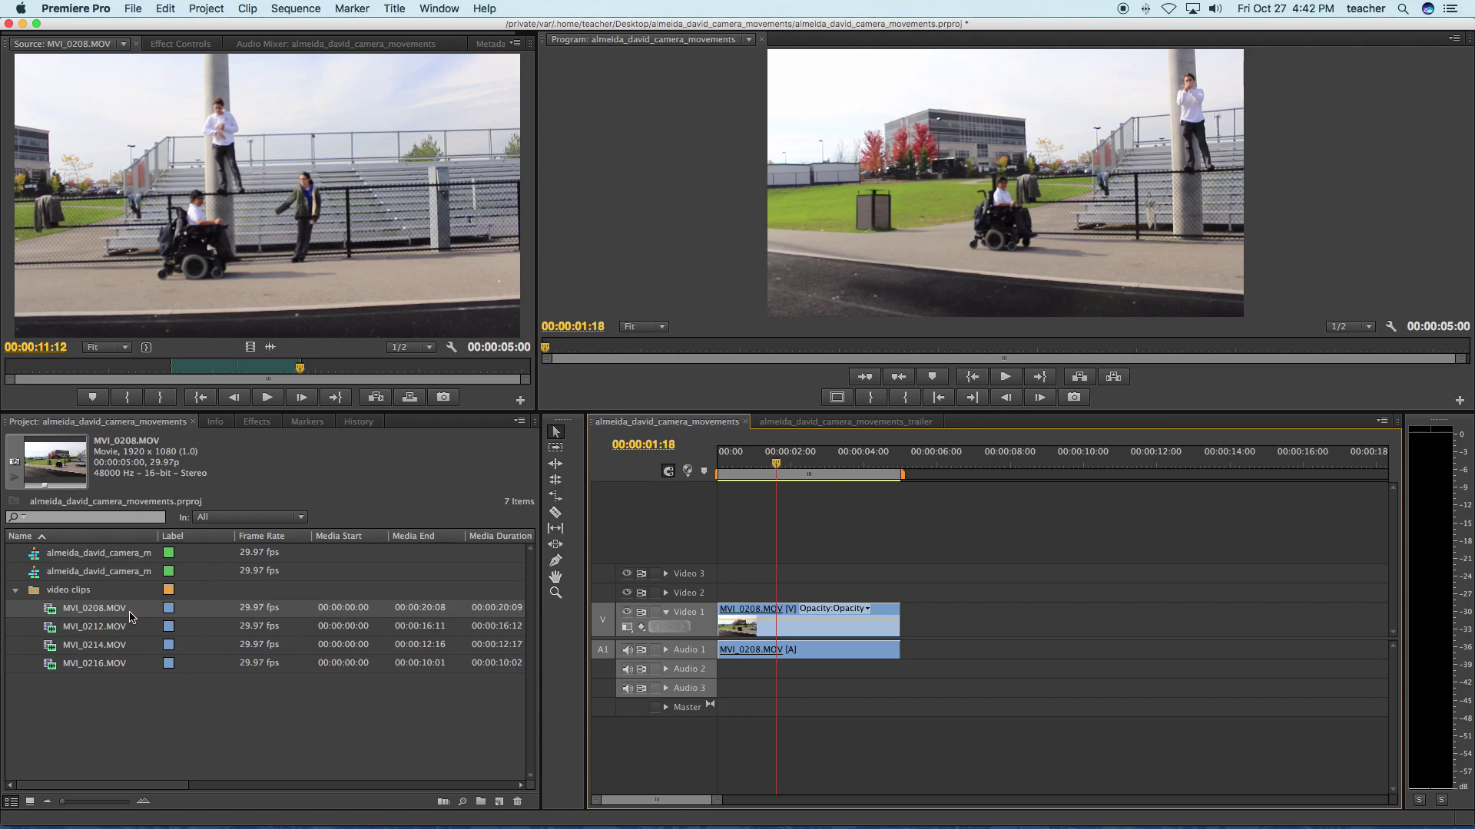
# - Place MVI_0212.MOV from 00:00:03:22 on Video 1 right after MVI_0208.MOV
pyautogui.doubleClick(51, 629)
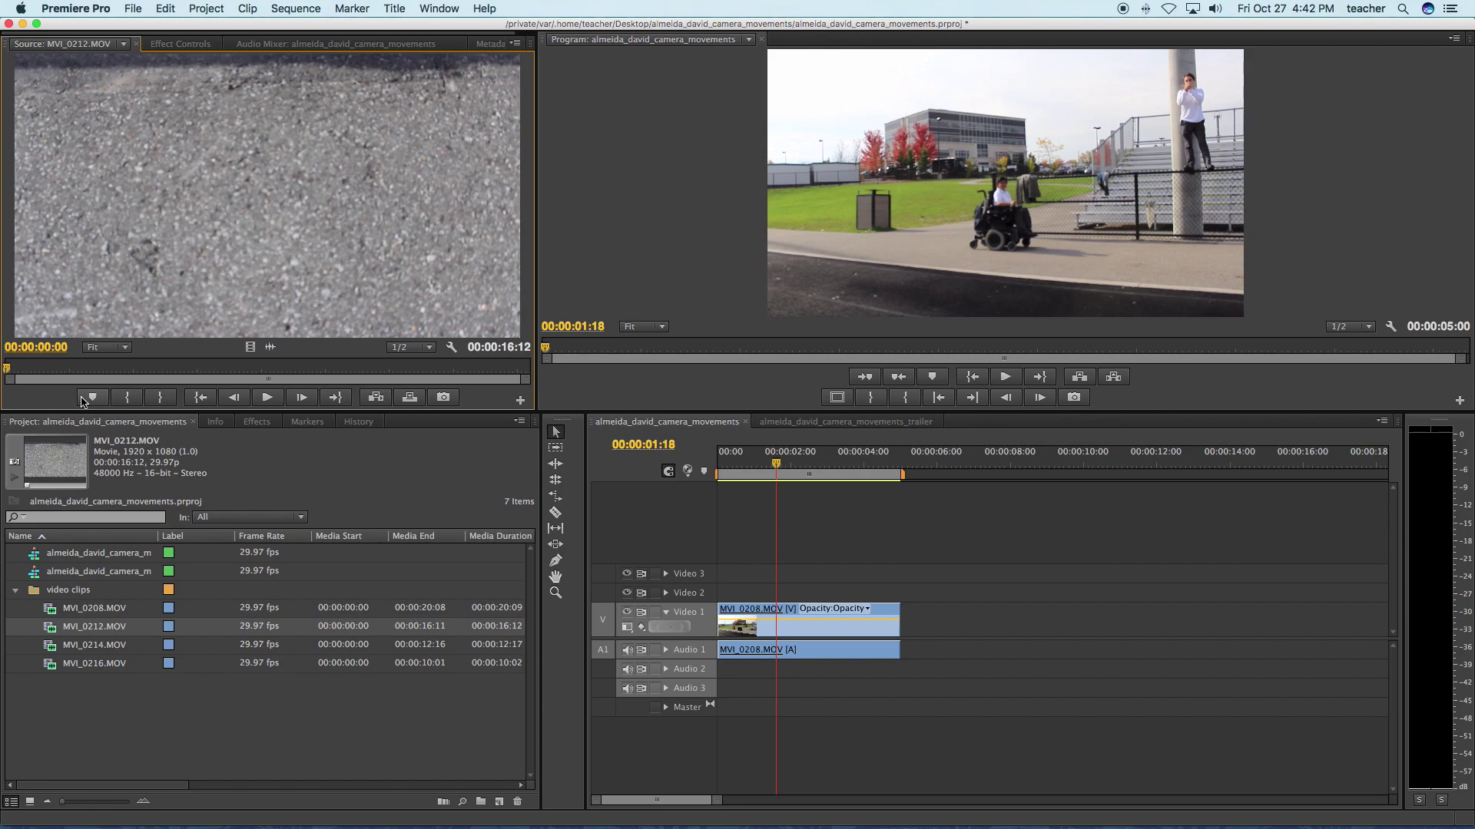
pyautogui.click(126, 370)
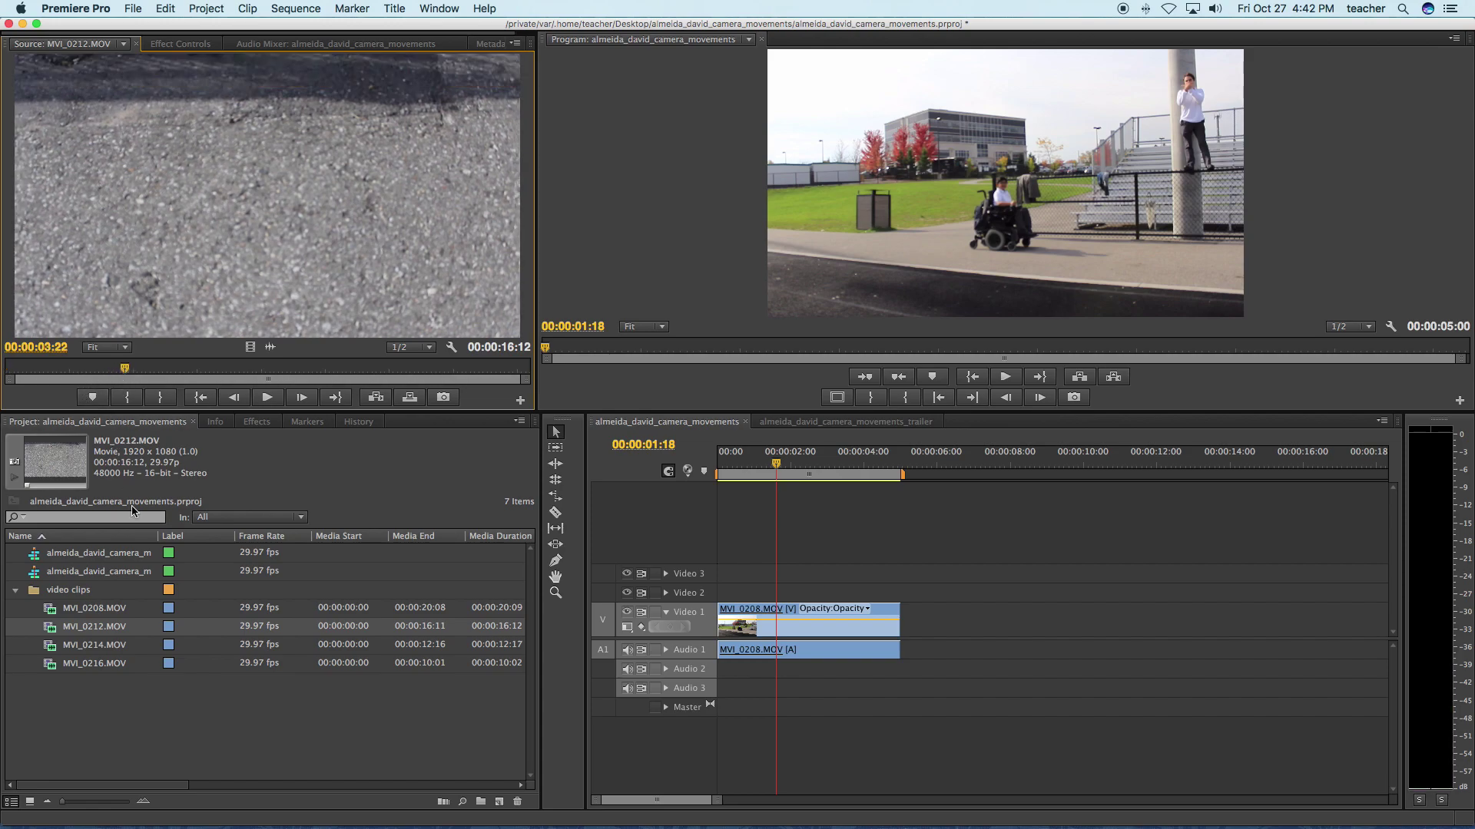
pyautogui.moveTo(52, 631); pyautogui.dragTo(909, 641)
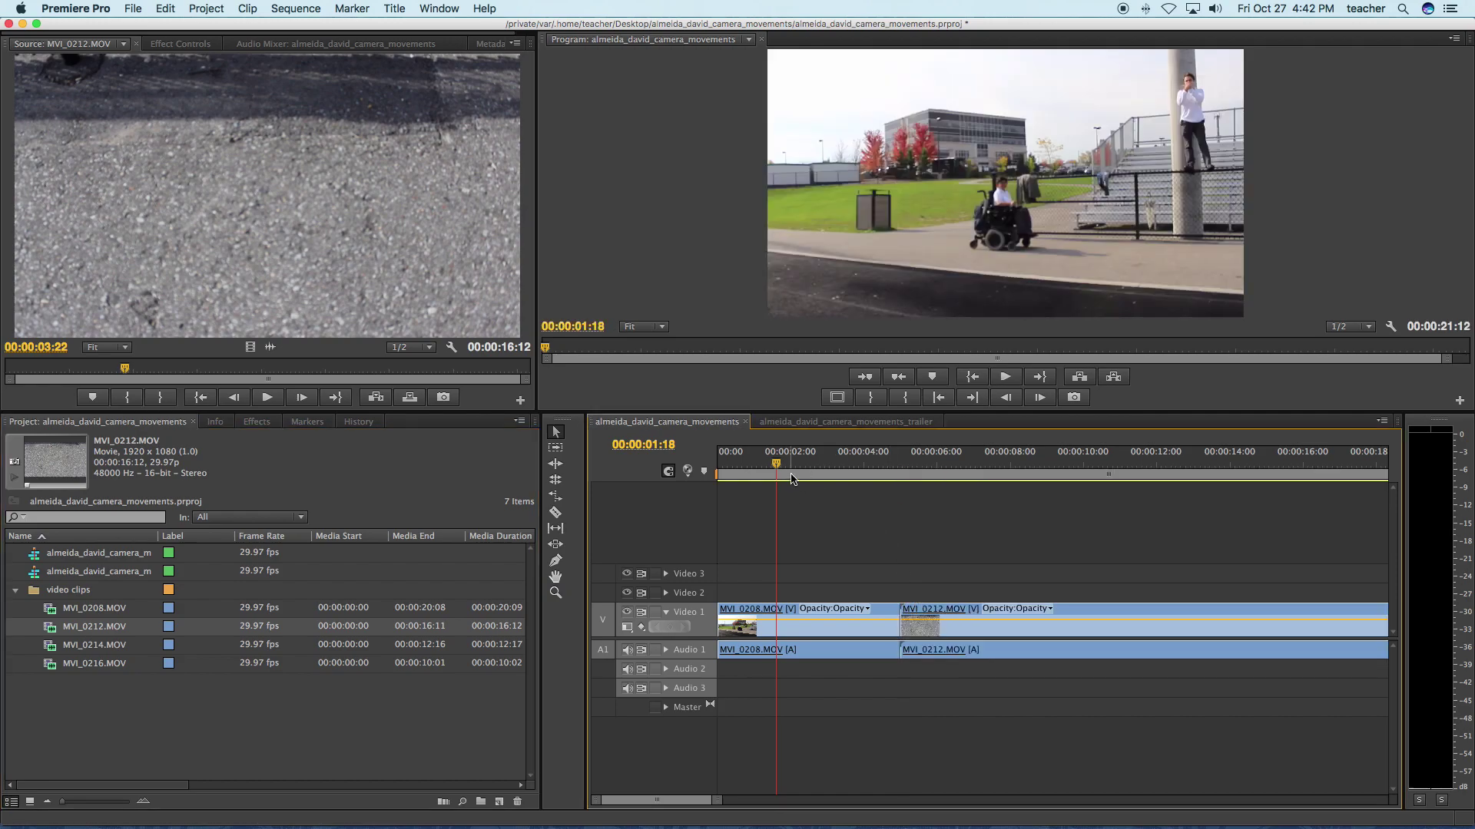
pyautogui.moveTo(777, 463); pyautogui.dragTo(1094, 510)
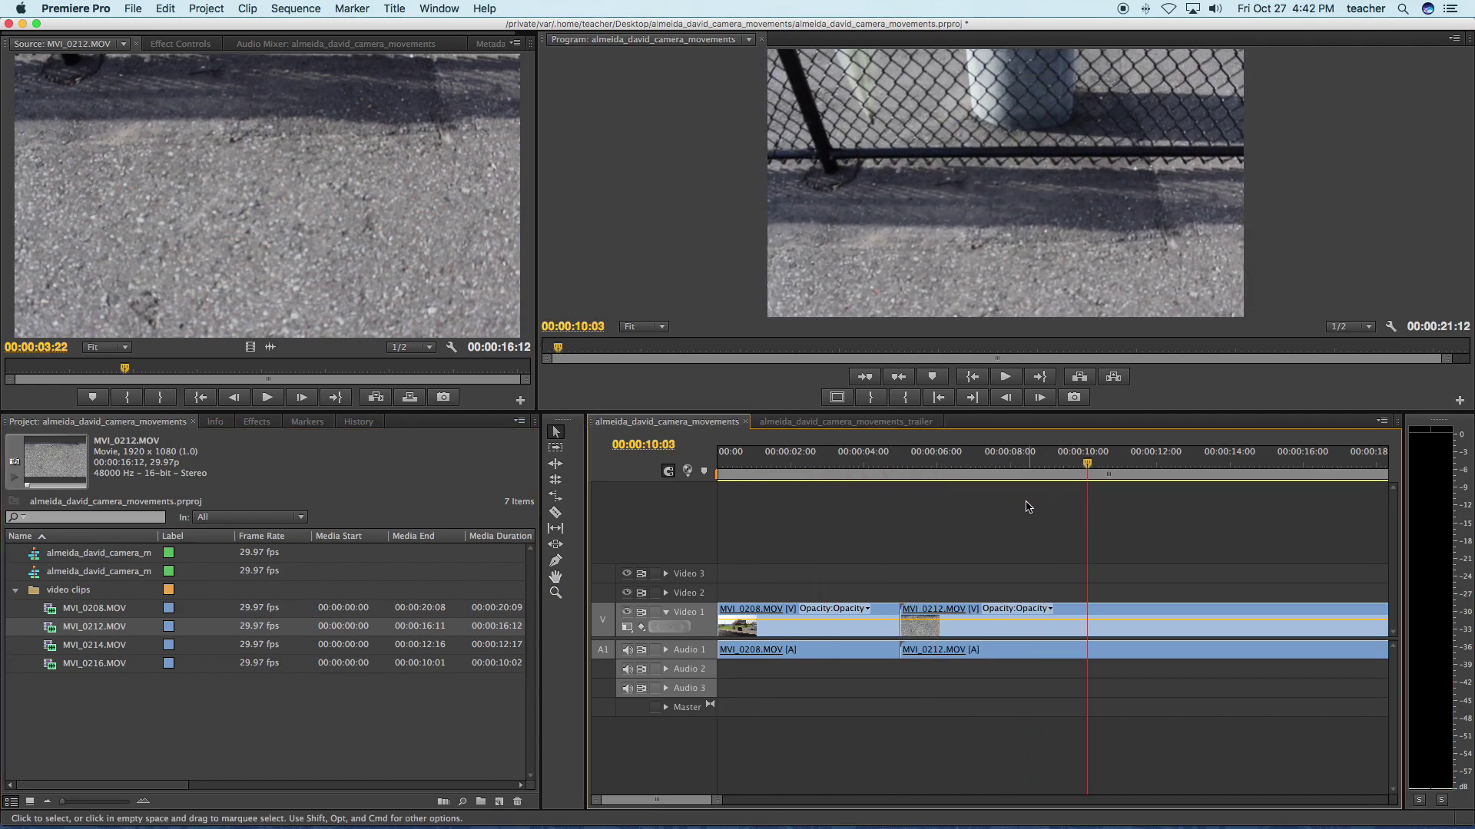
# - Razor MVI_0212 near 00:00:10:03, delete the middle piece, and close the gap after MVI_0208
pyautogui.press('c')
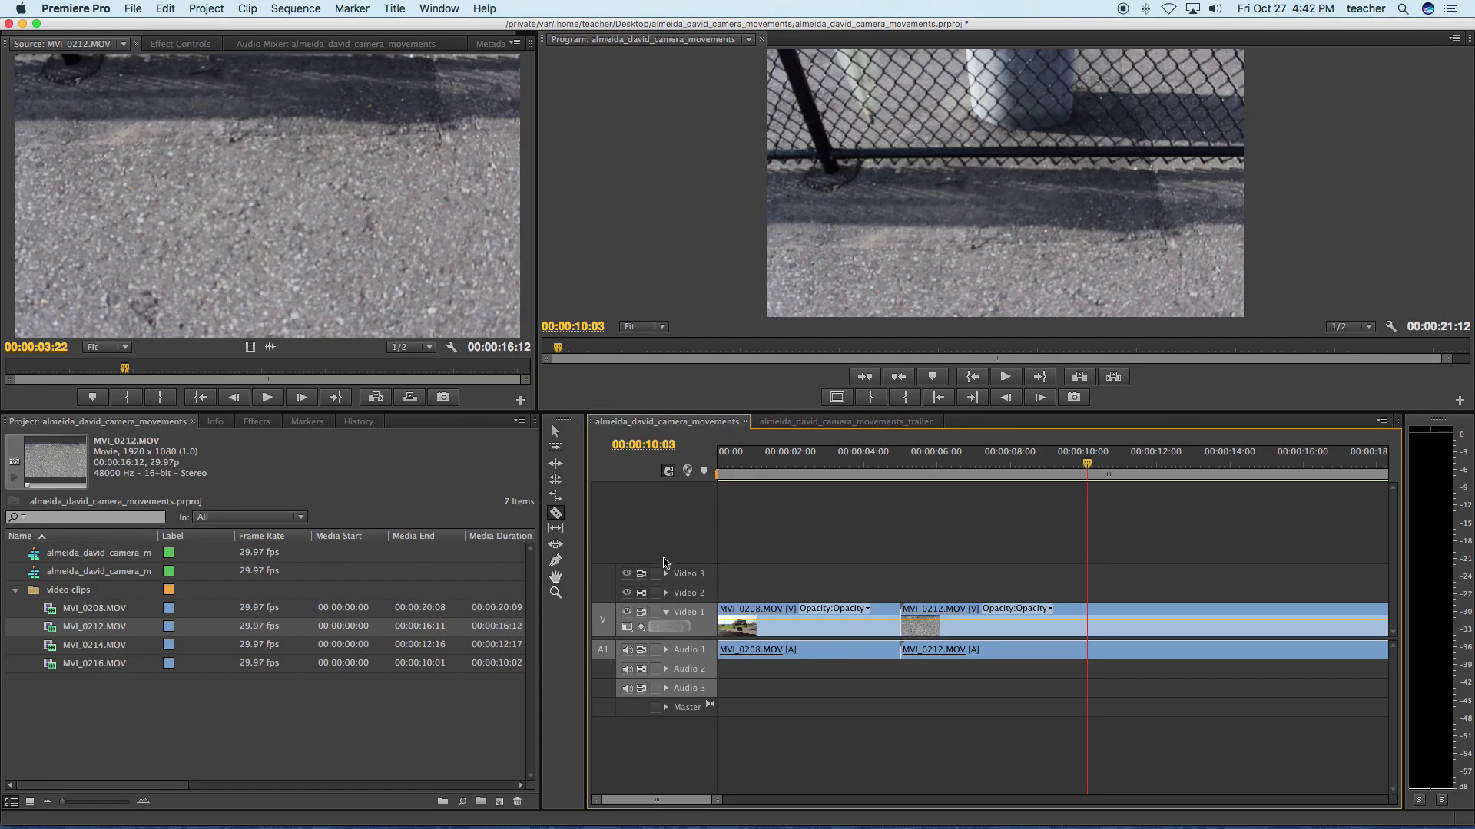
pyautogui.click(1088, 615)
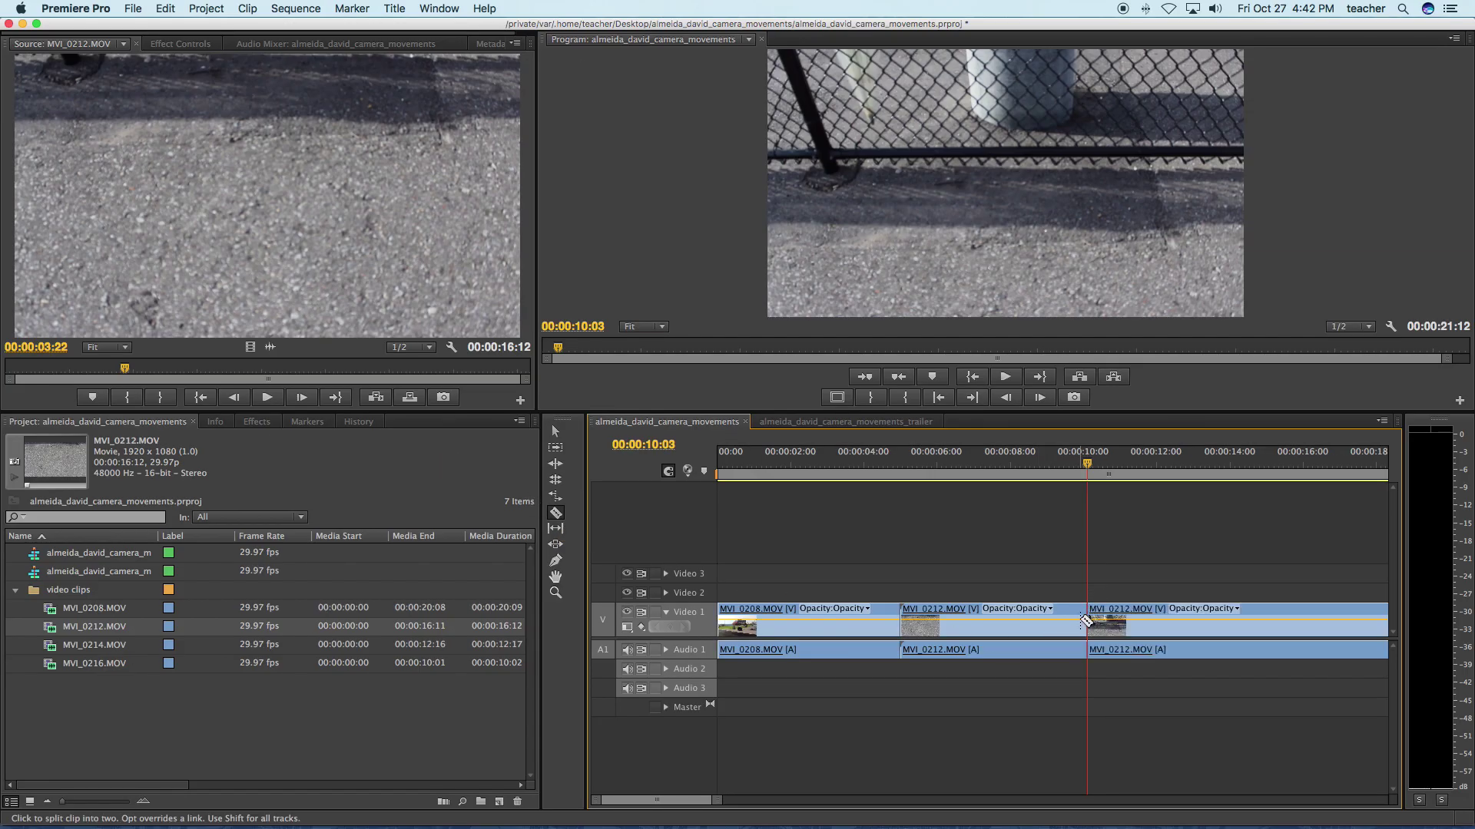
pyautogui.press('v')
pyautogui.click(1020, 612)
pyautogui.click(956, 606)
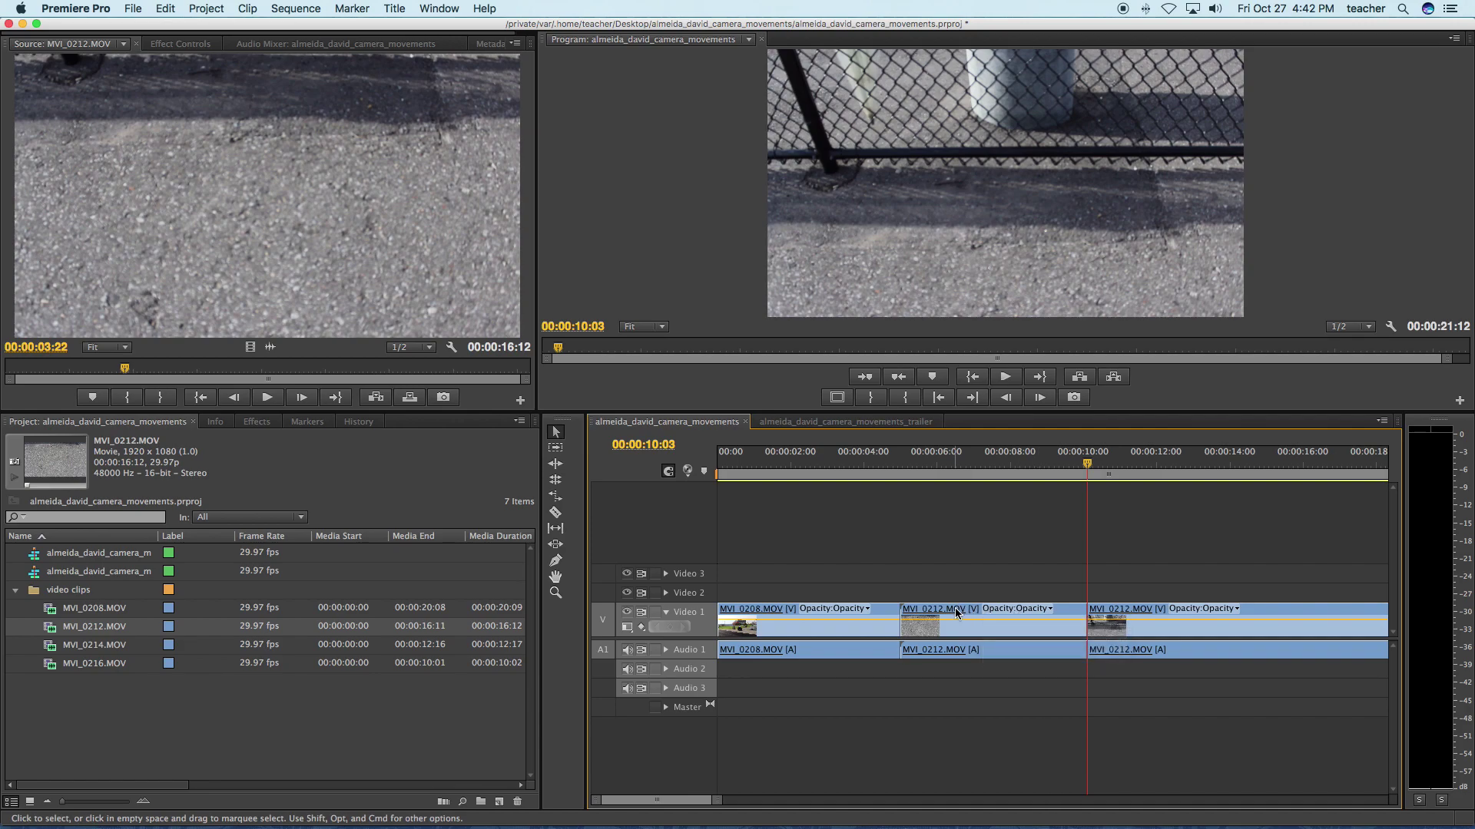
pyautogui.press('Delete')
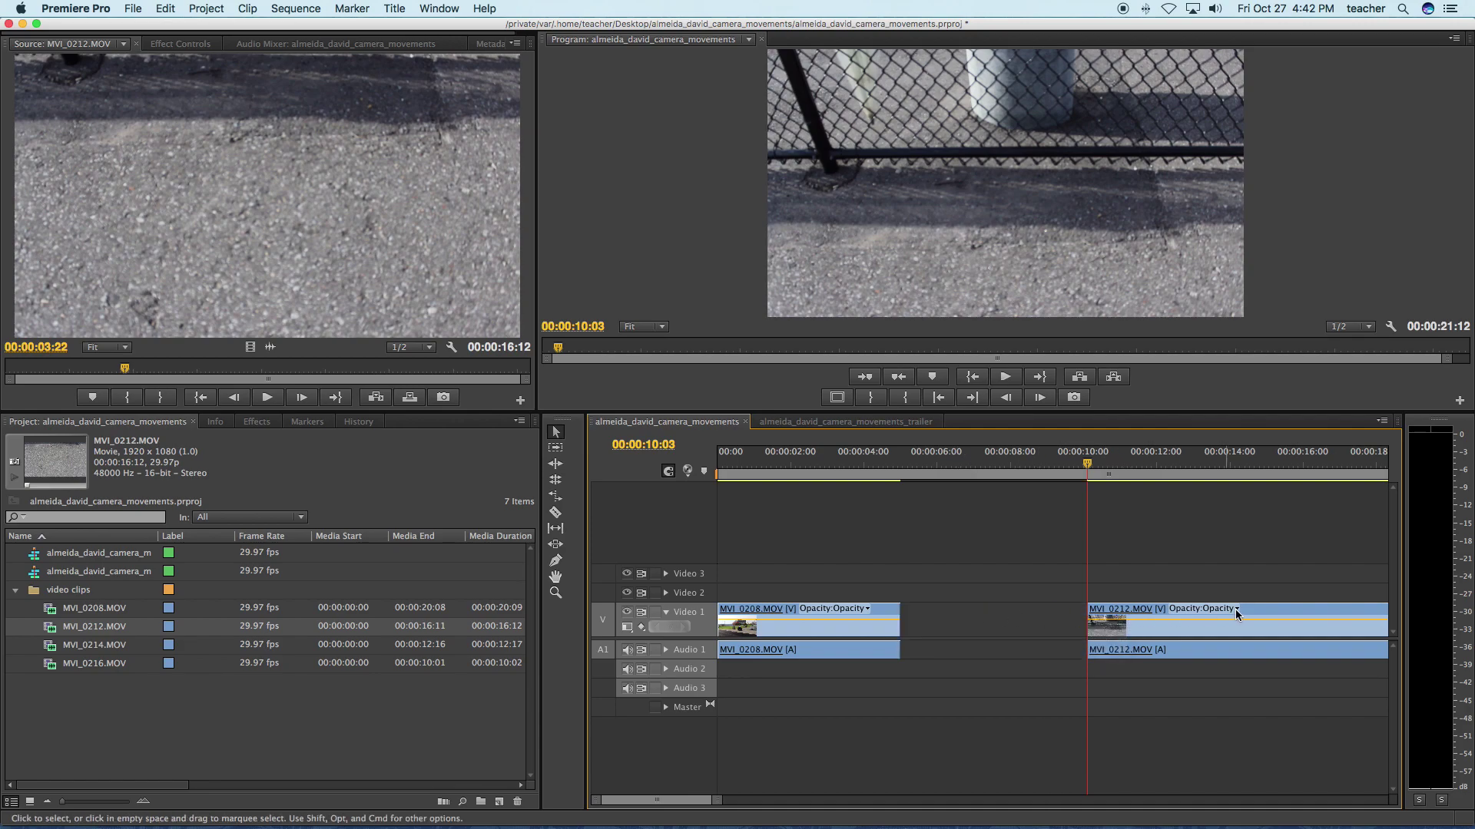
pyautogui.moveTo(1235, 610); pyautogui.dragTo(1089, 601)
pyautogui.click(1083, 465)
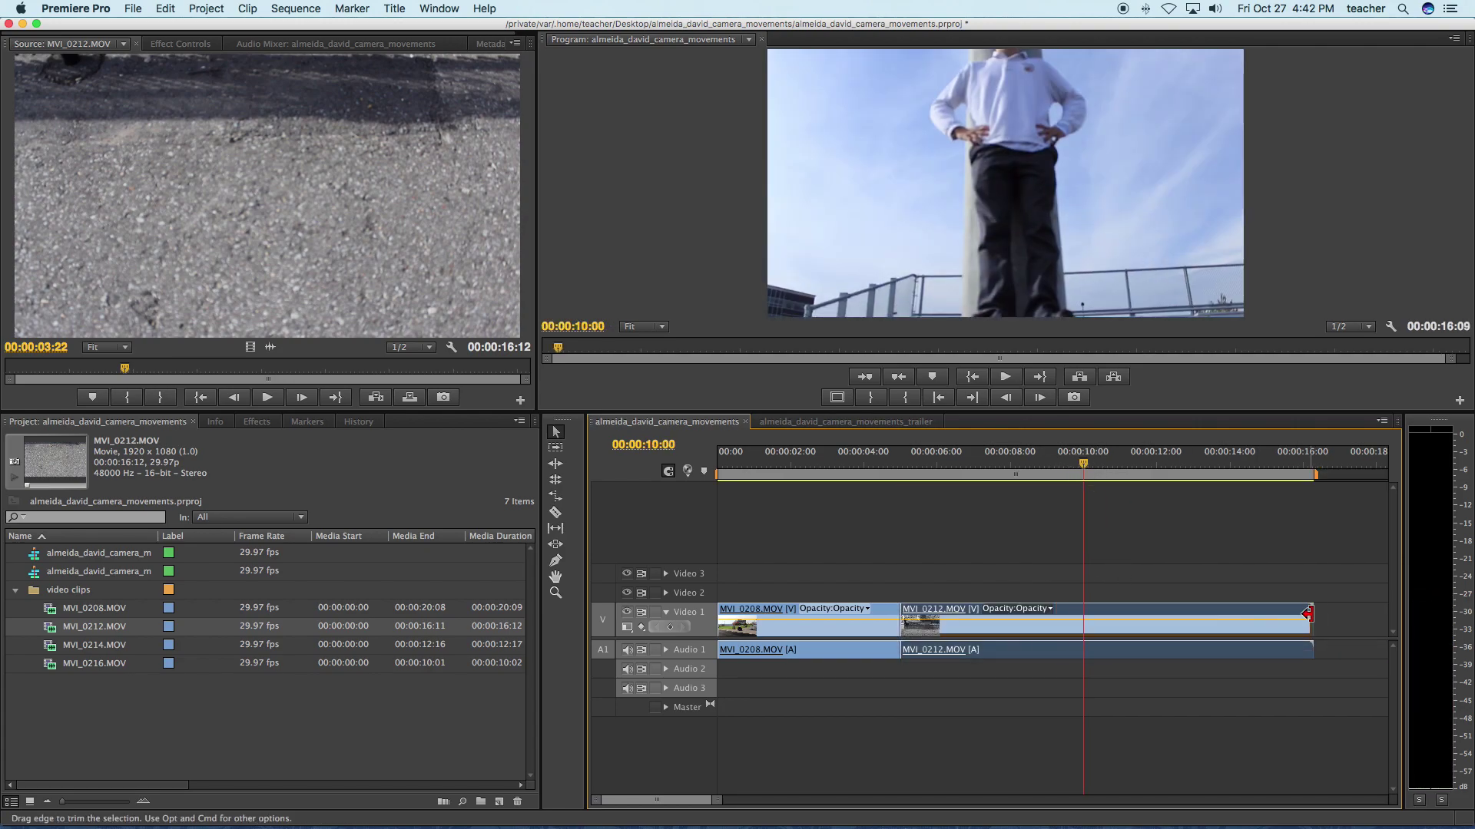
pyautogui.moveTo(1308, 612); pyautogui.dragTo(1082, 611)
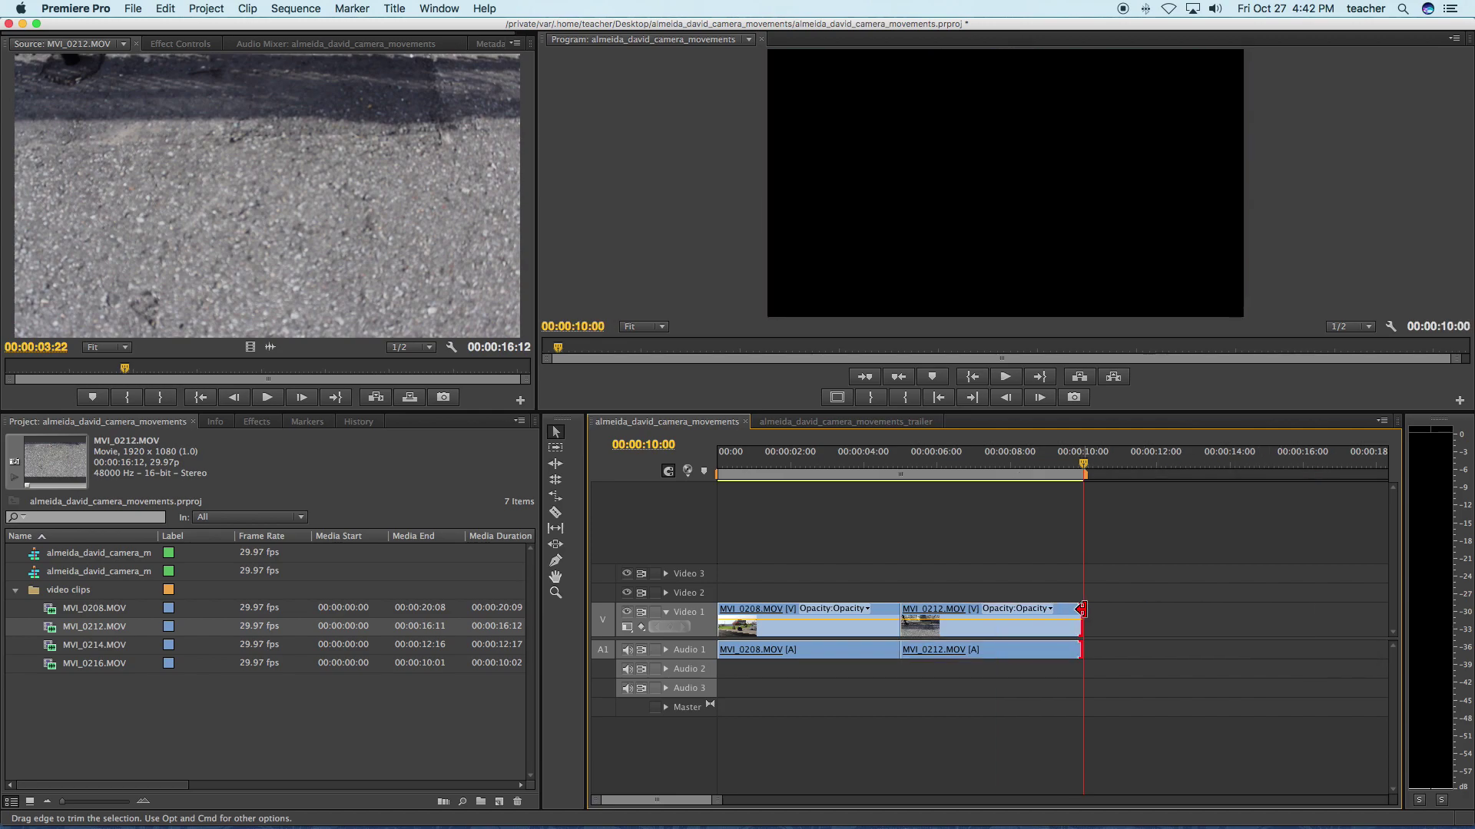
# - Cut MVI_0212 exactly at 00:00:10:00, delete everything after it, and preview the cut
pyautogui.press('super+z')
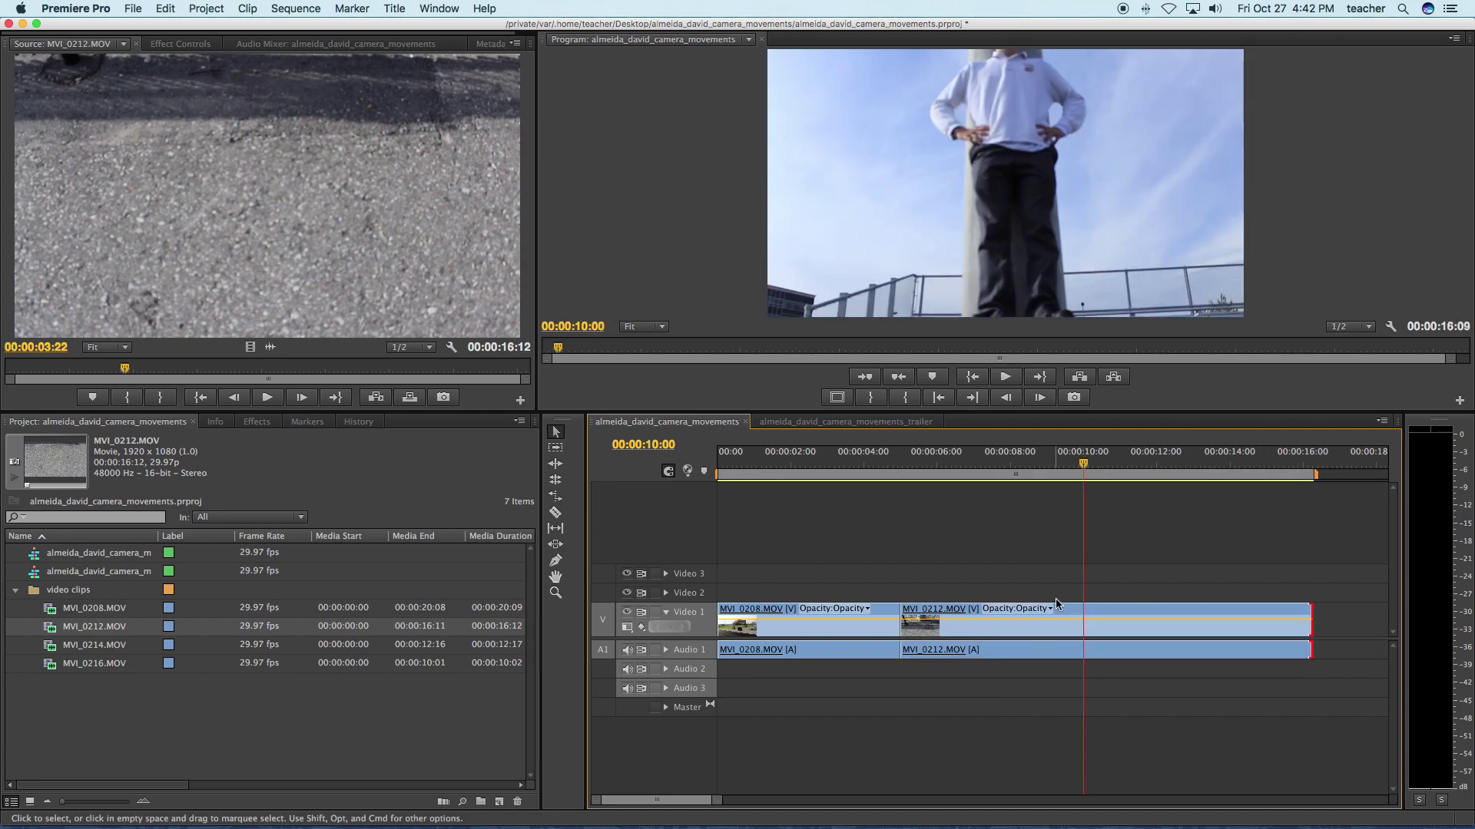
pyautogui.press('c')
pyautogui.click(1086, 613)
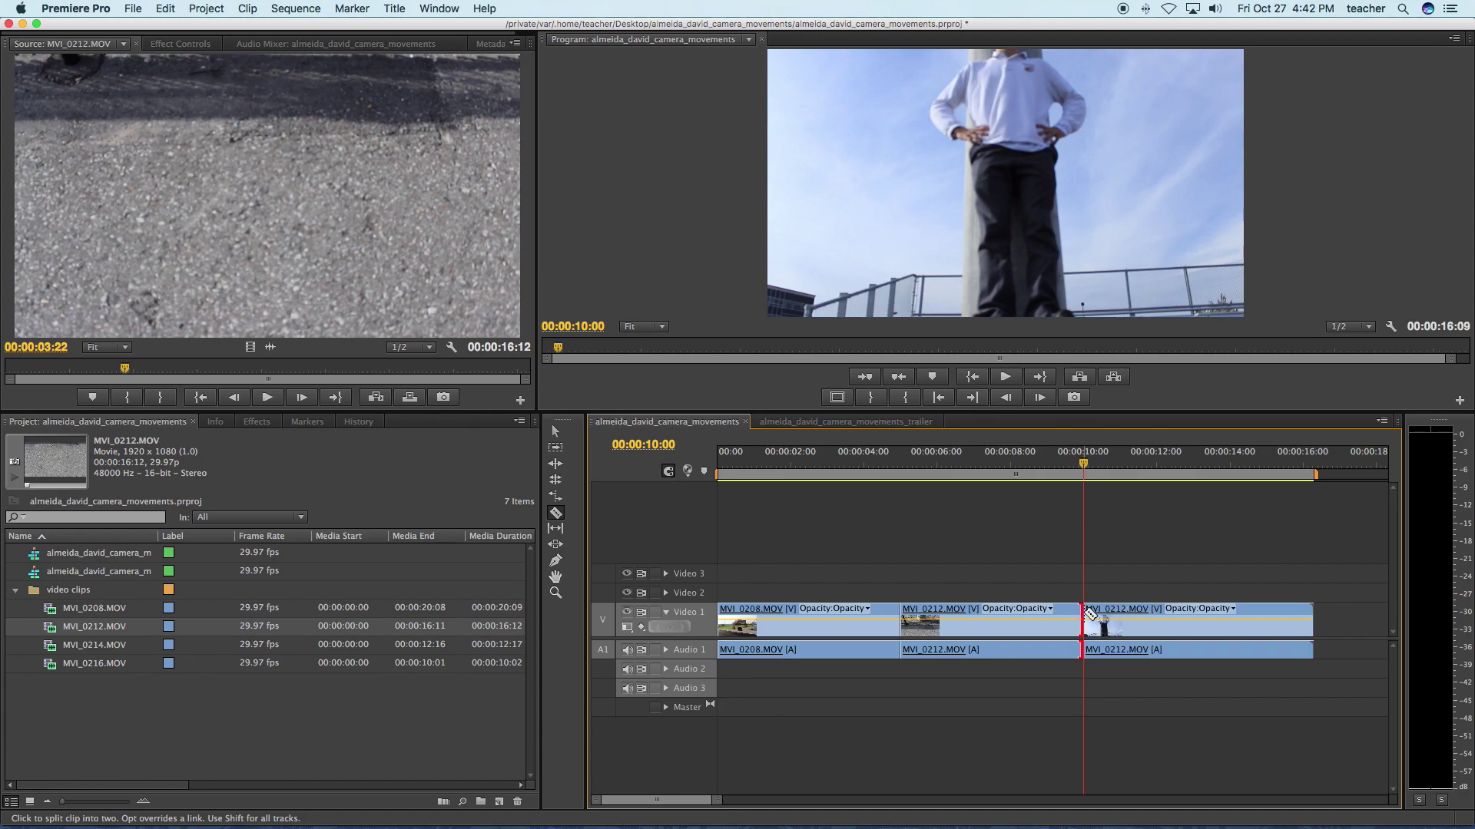
pyautogui.press('v')
pyautogui.click(1108, 611)
pyautogui.press('Delete')
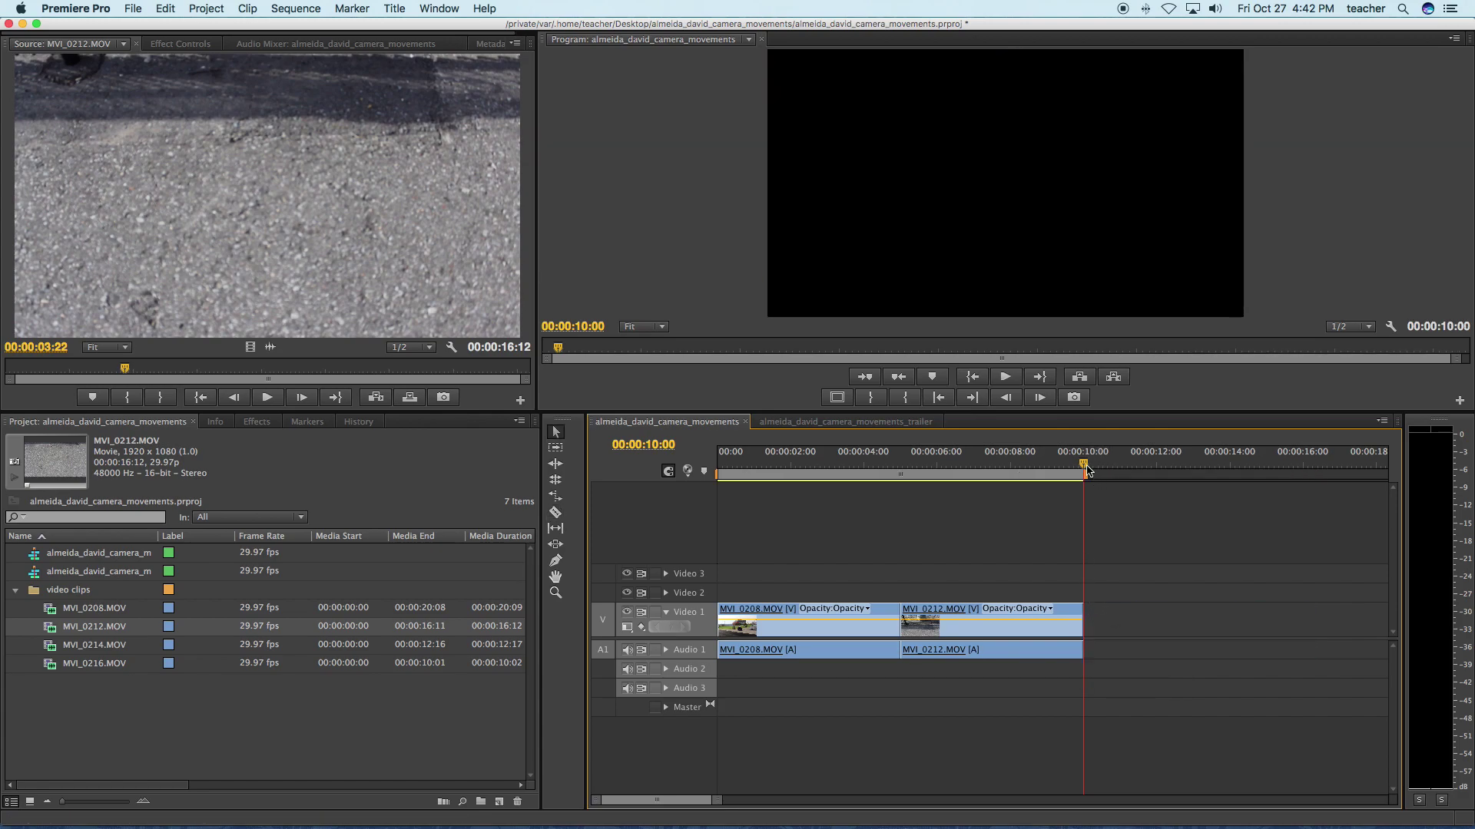
pyautogui.moveTo(1084, 466); pyautogui.dragTo(921, 514)
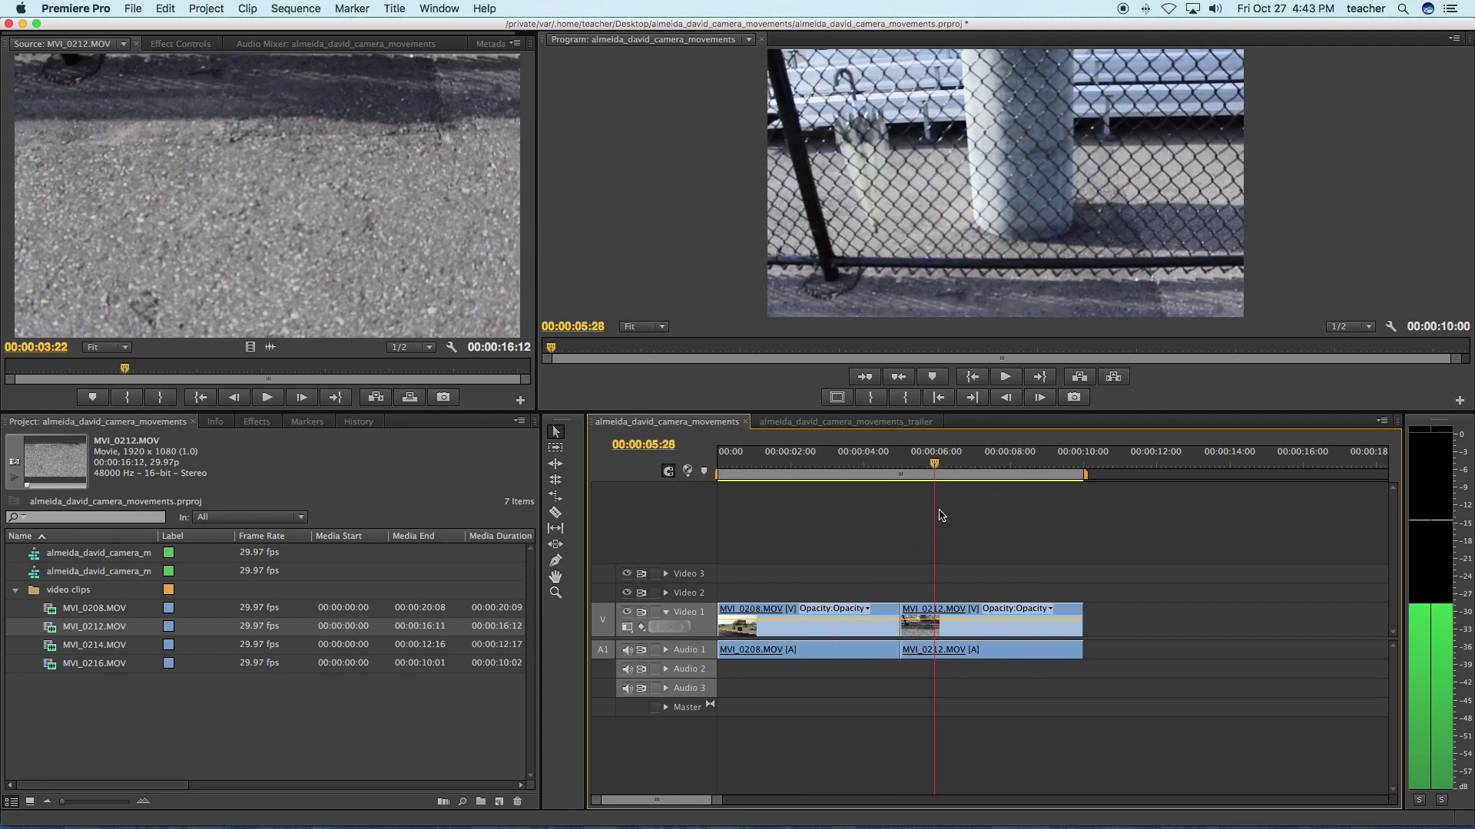
pyautogui.press('space')
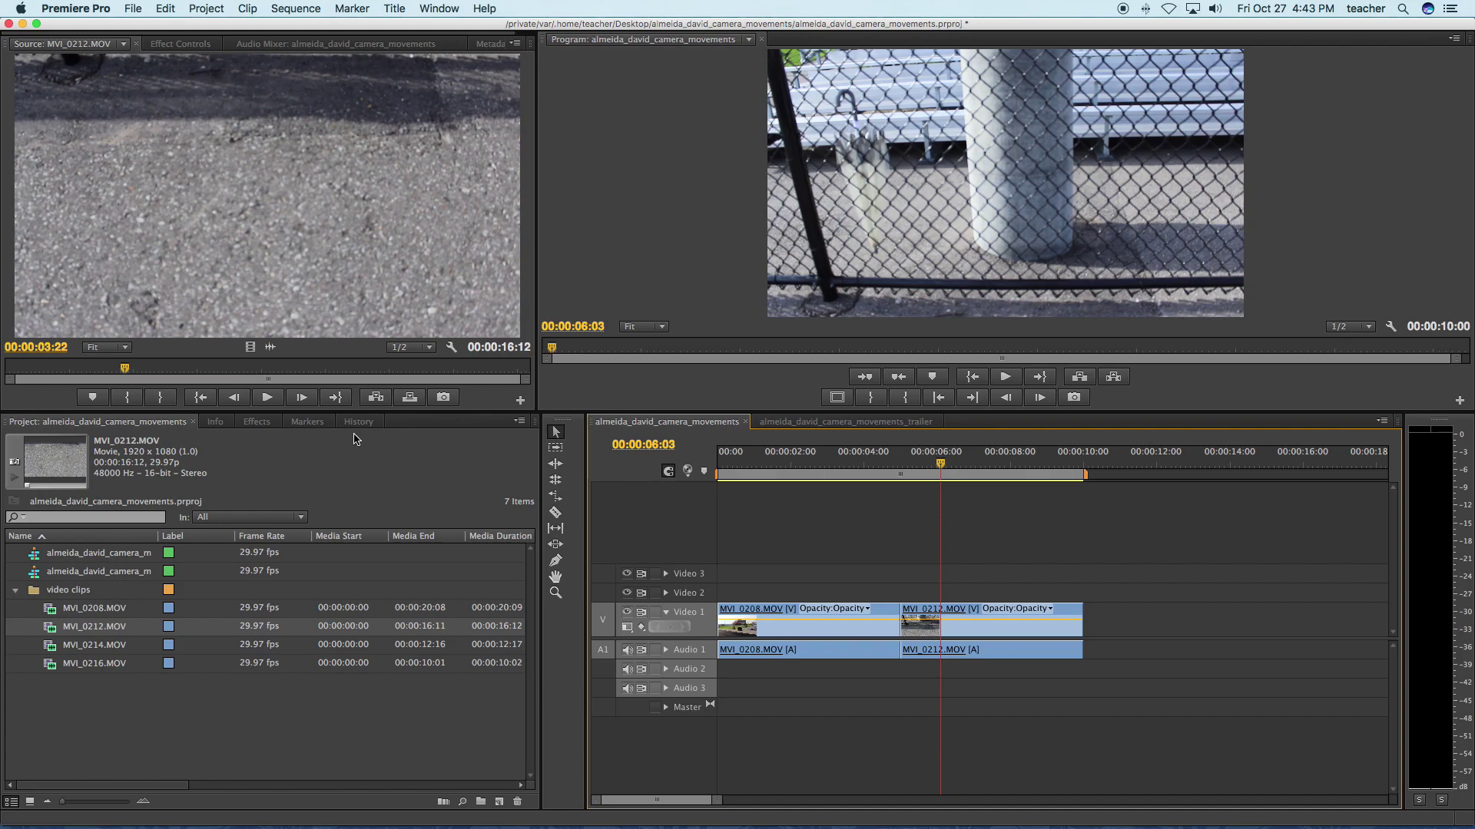
# - Apply a Cross Dissolve from Video Transitions > Dissolve to the cut between MVI_0208 and MVI_0212
pyautogui.click(263, 423)
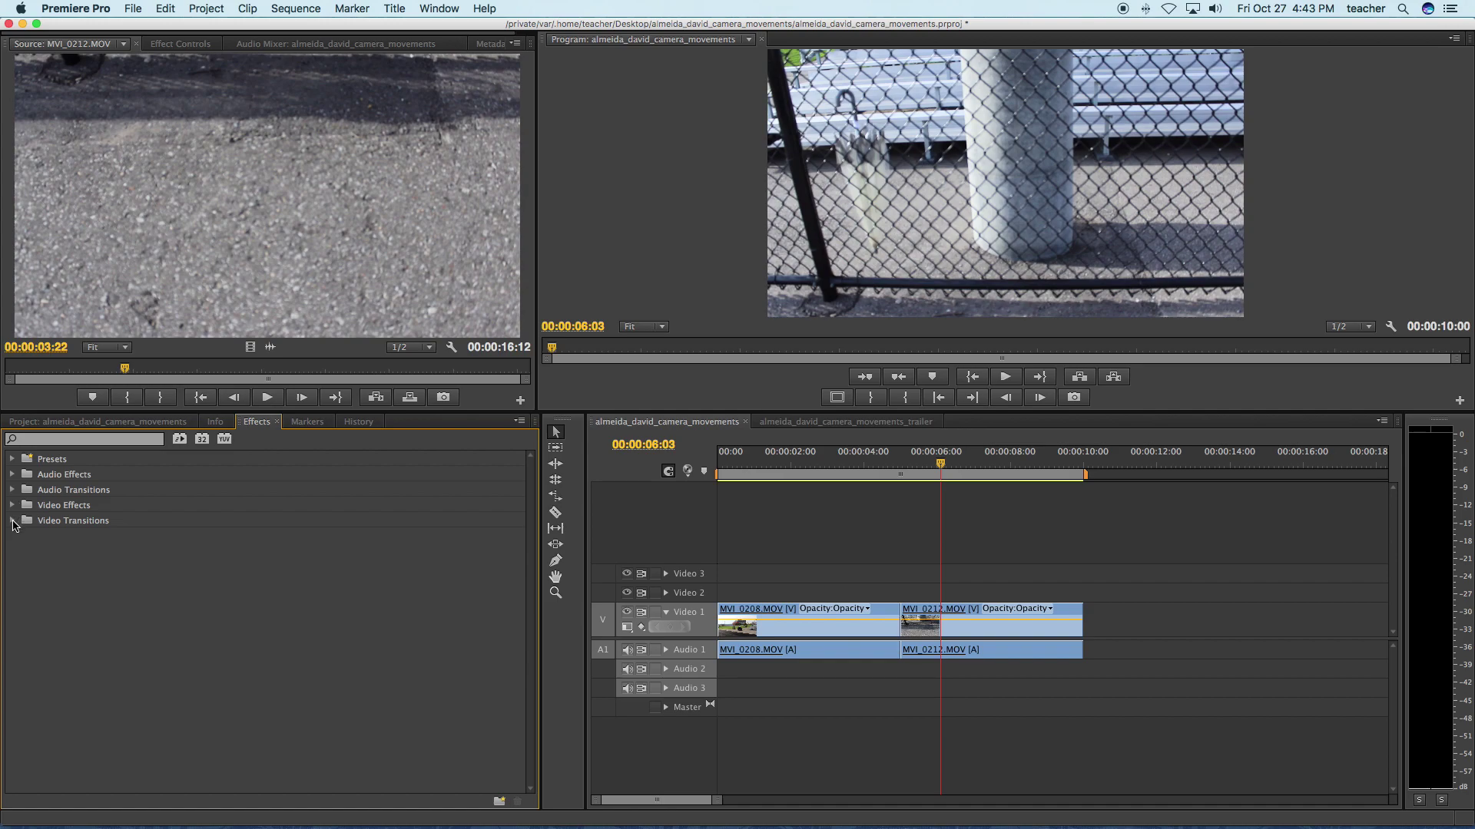
pyautogui.click(12, 522)
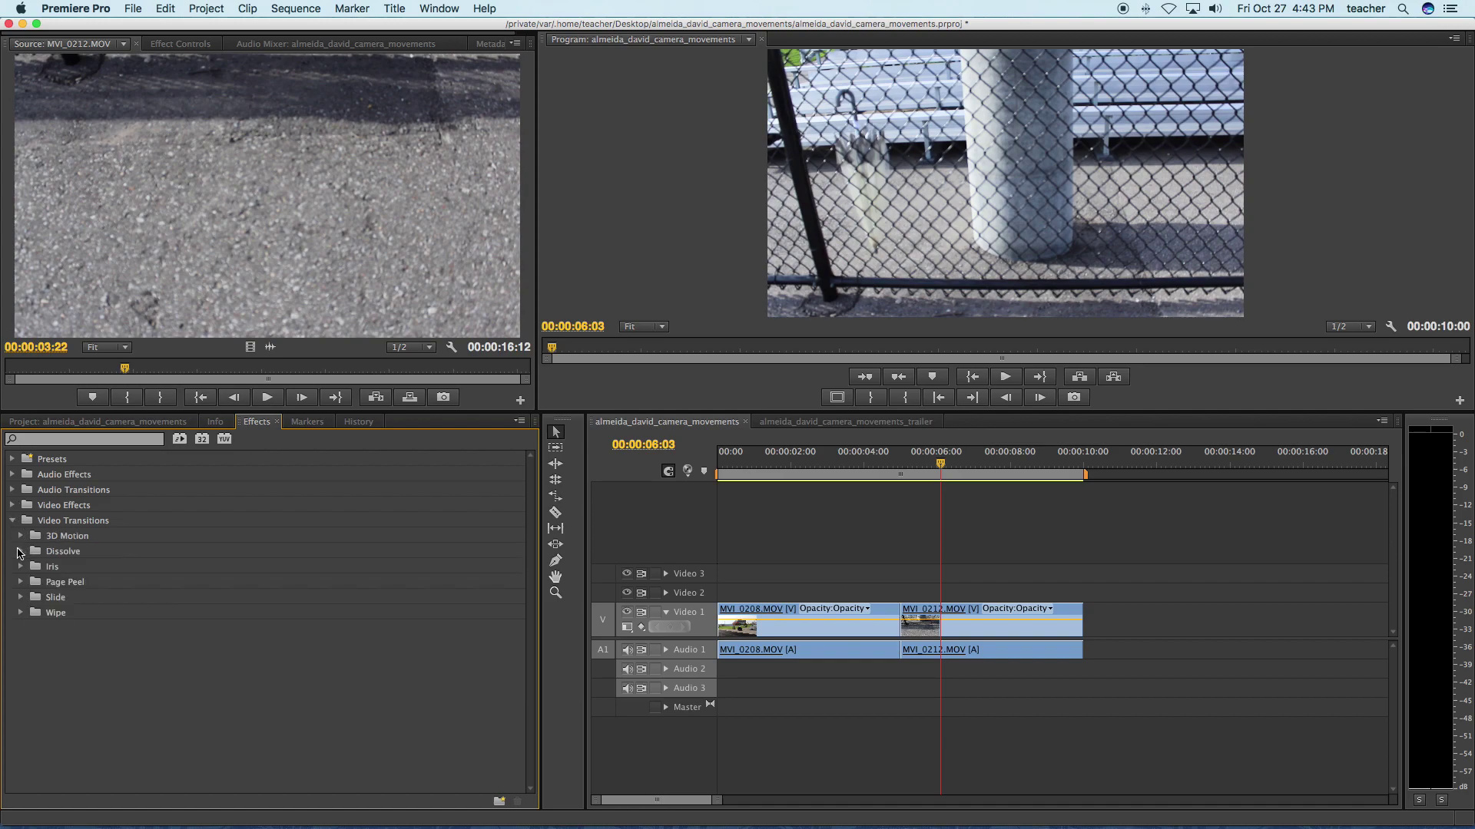
pyautogui.click(20, 551)
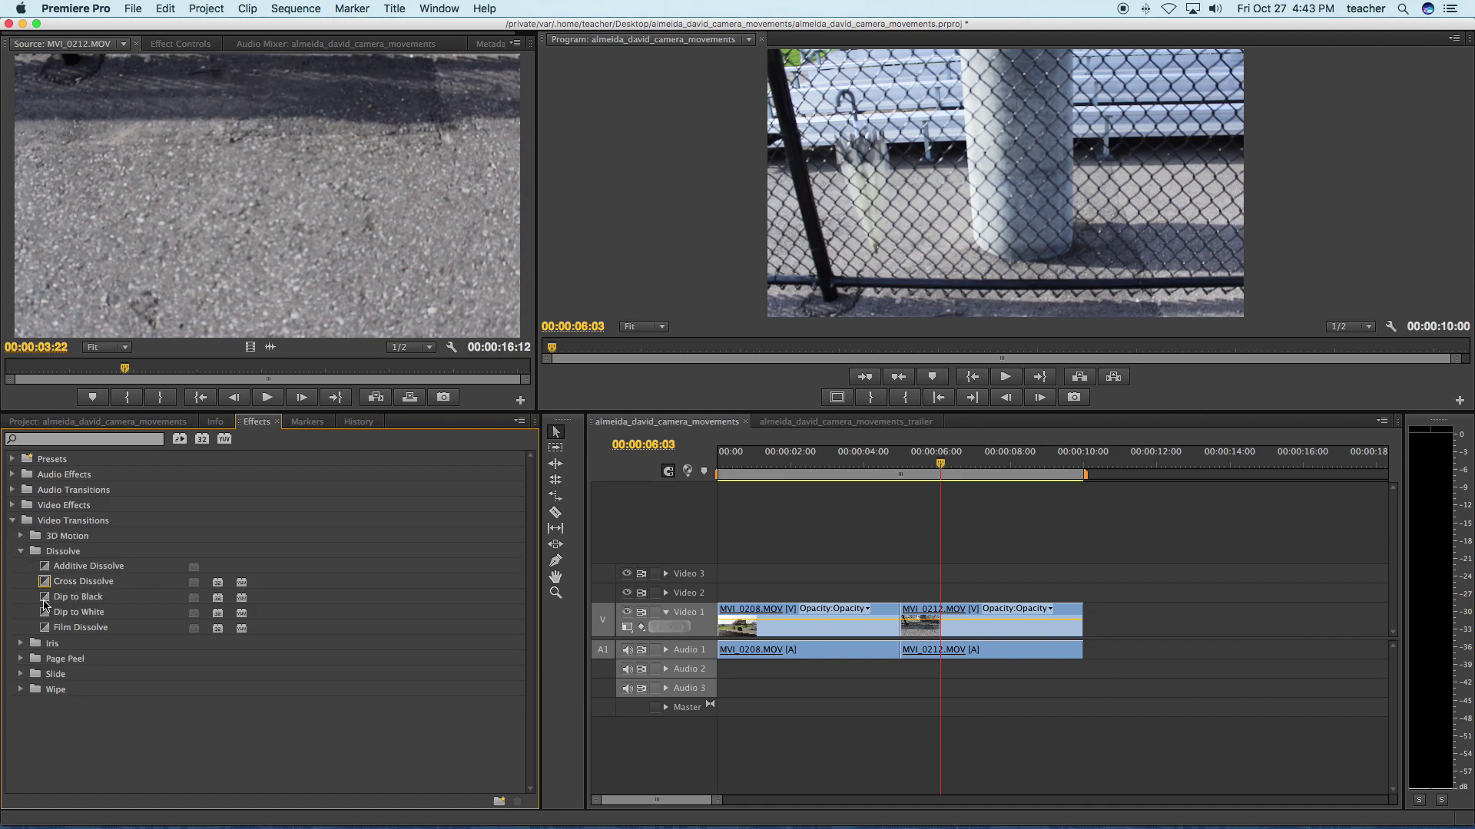
pyautogui.moveTo(47, 589); pyautogui.dragTo(911, 636)
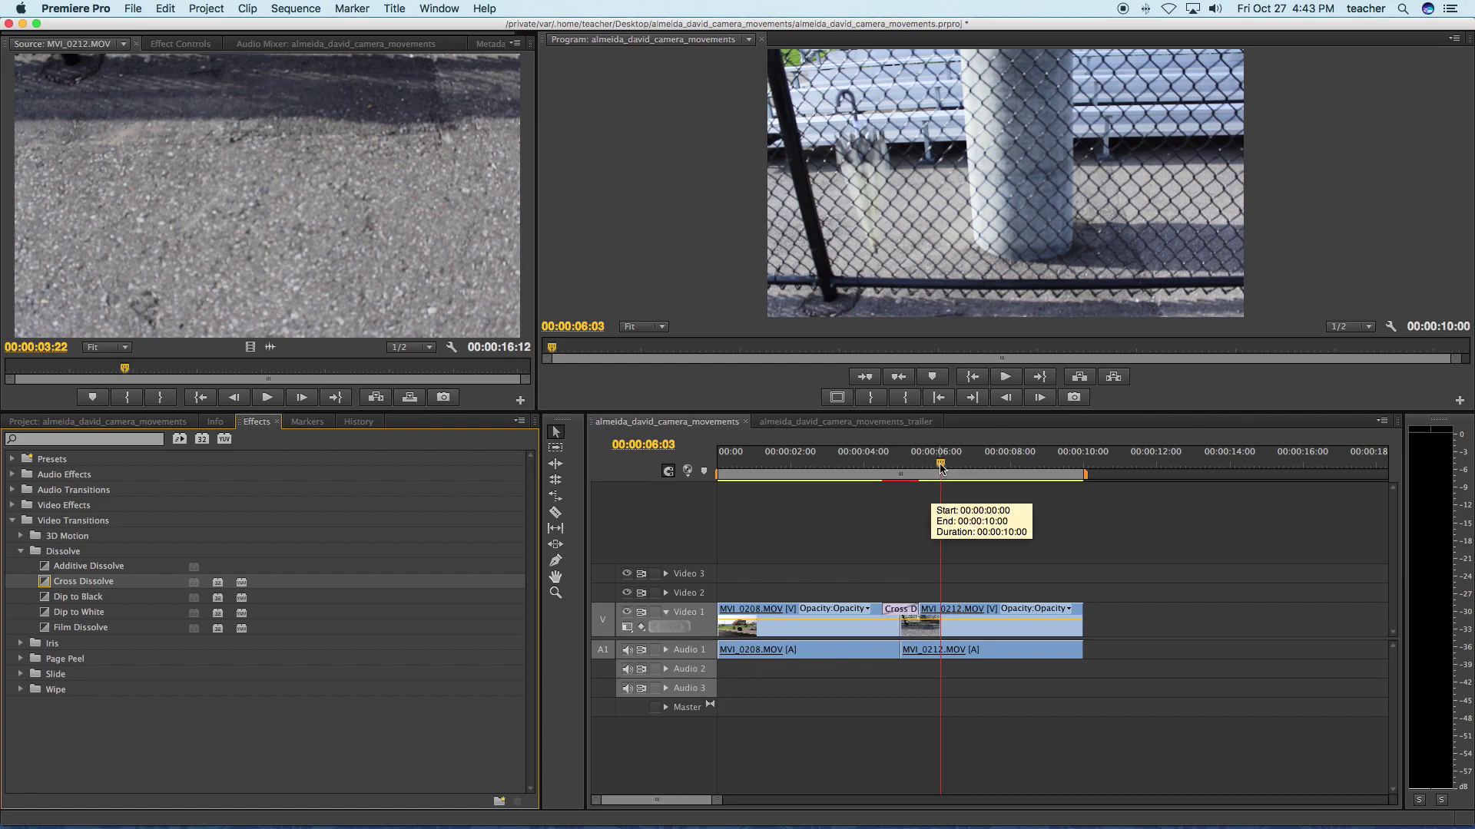
pyautogui.moveTo(897, 476); pyautogui.dragTo(934, 482)
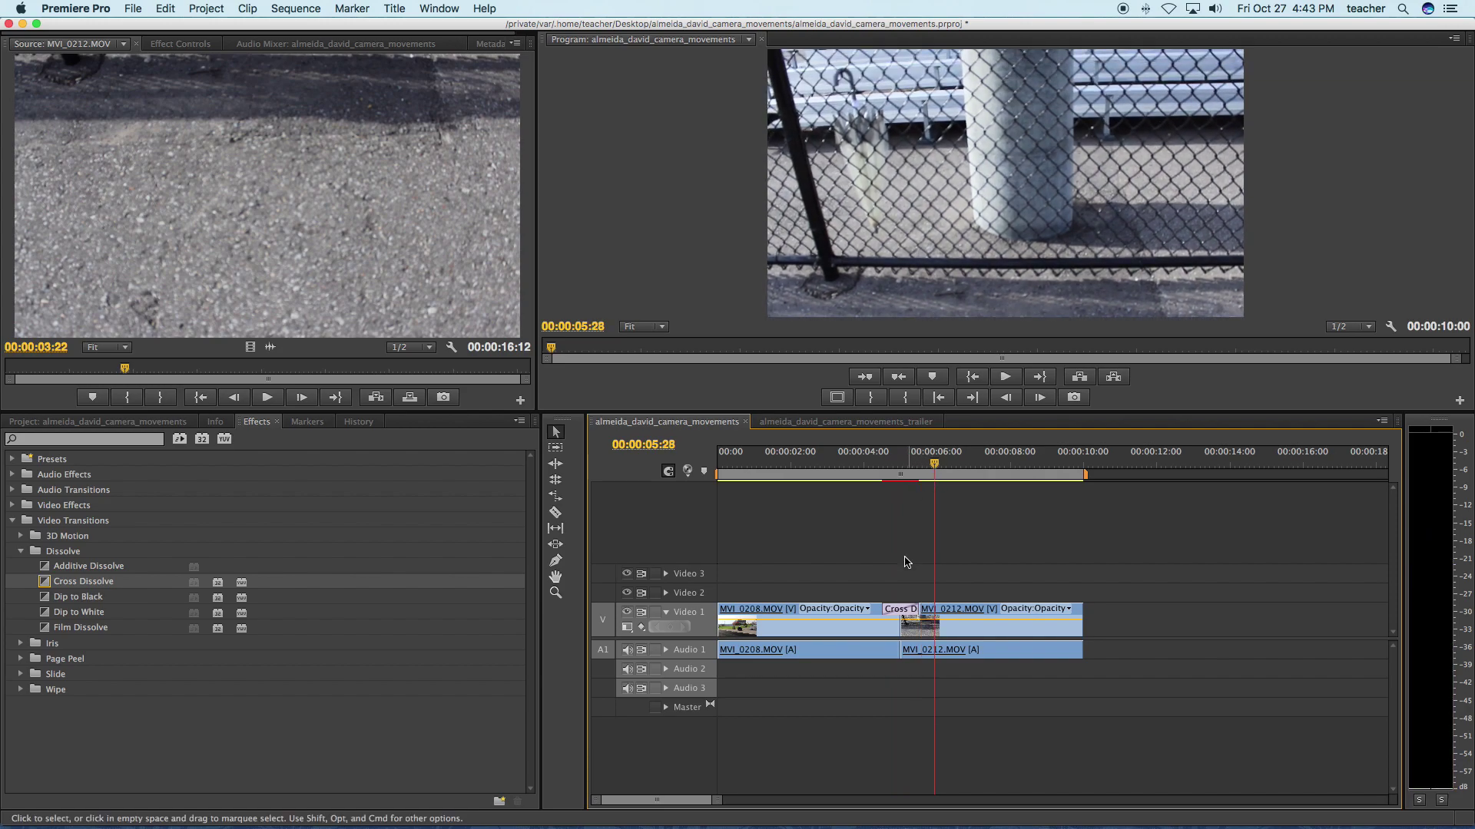
# - Shorten the Cross Dissolve to 10 frames, preview it, and save the project
pyautogui.click(900, 613)
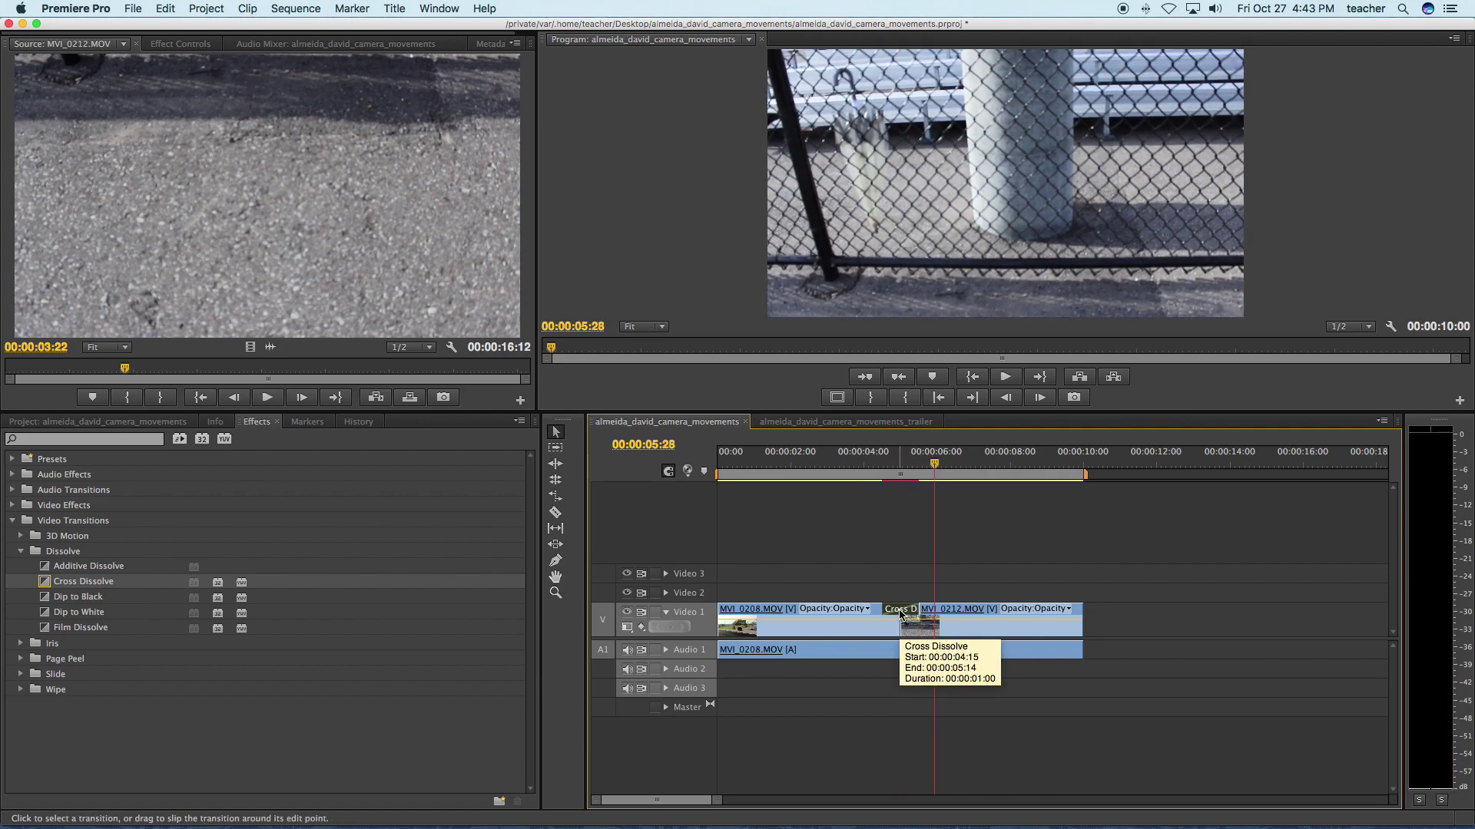
pyautogui.doubleClick(900, 612)
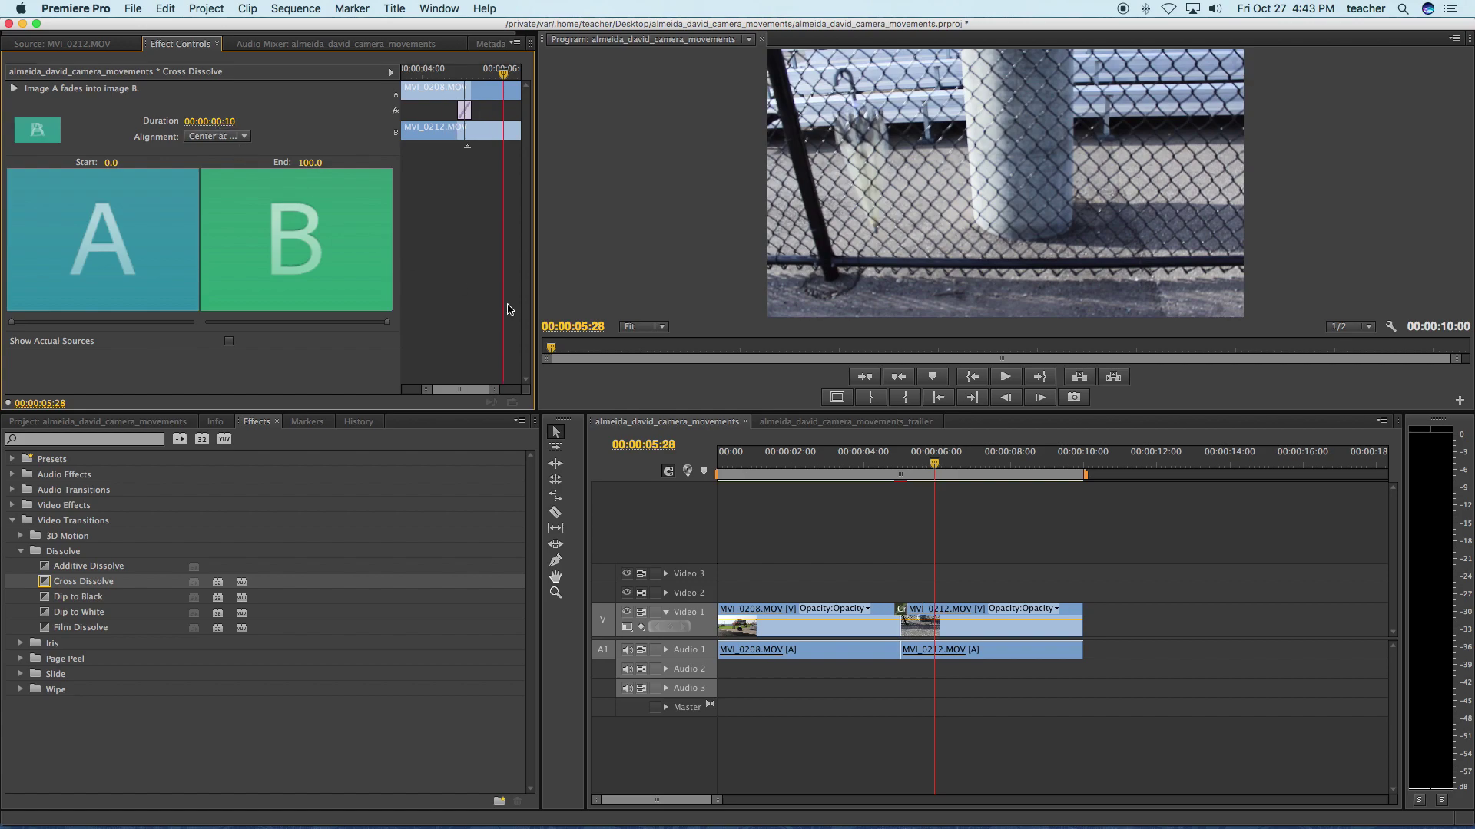
pyautogui.moveTo(934, 474); pyautogui.dragTo(891, 474)
pyautogui.press('space')
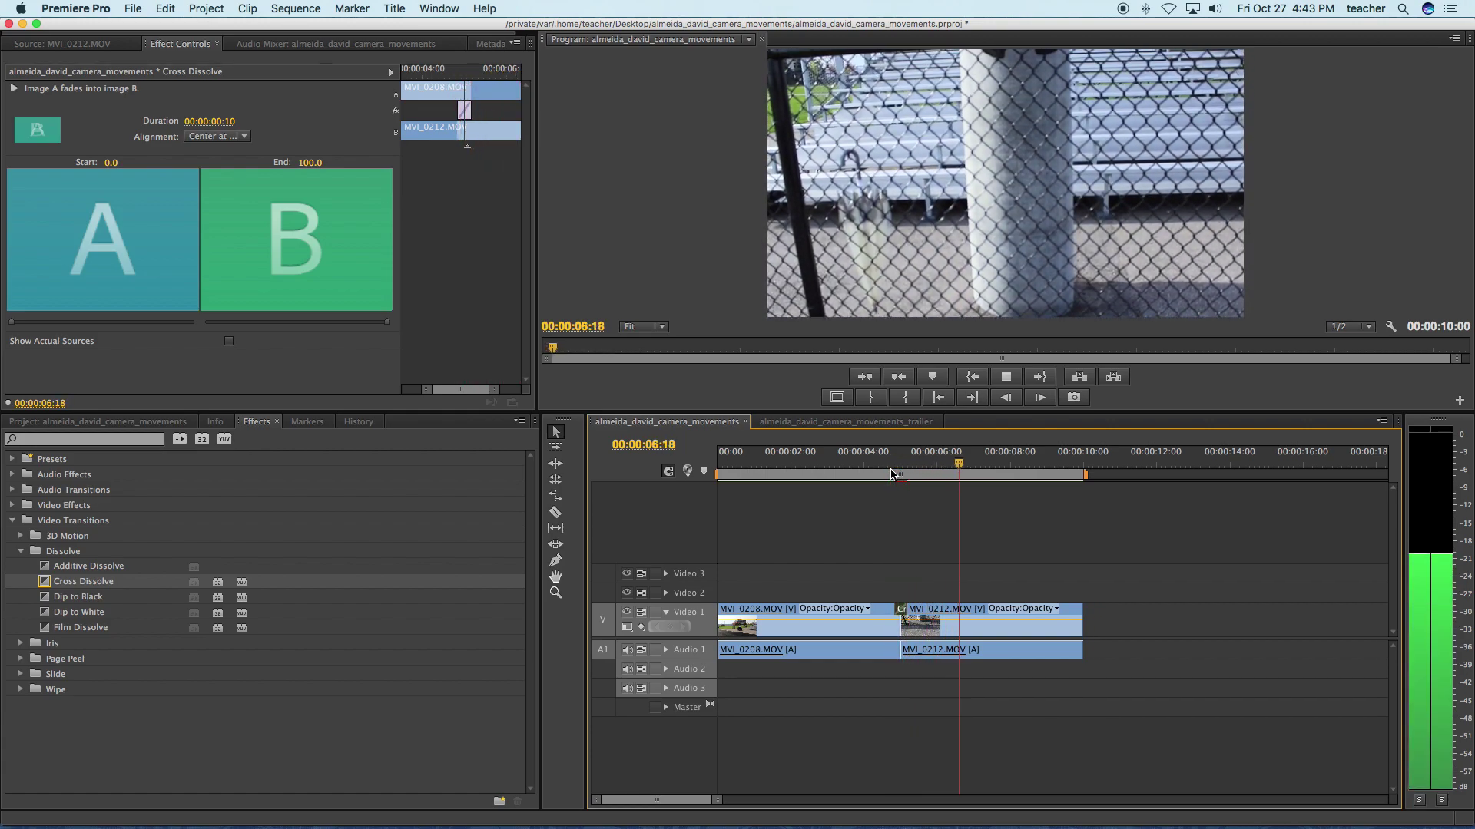
pyautogui.press('space')
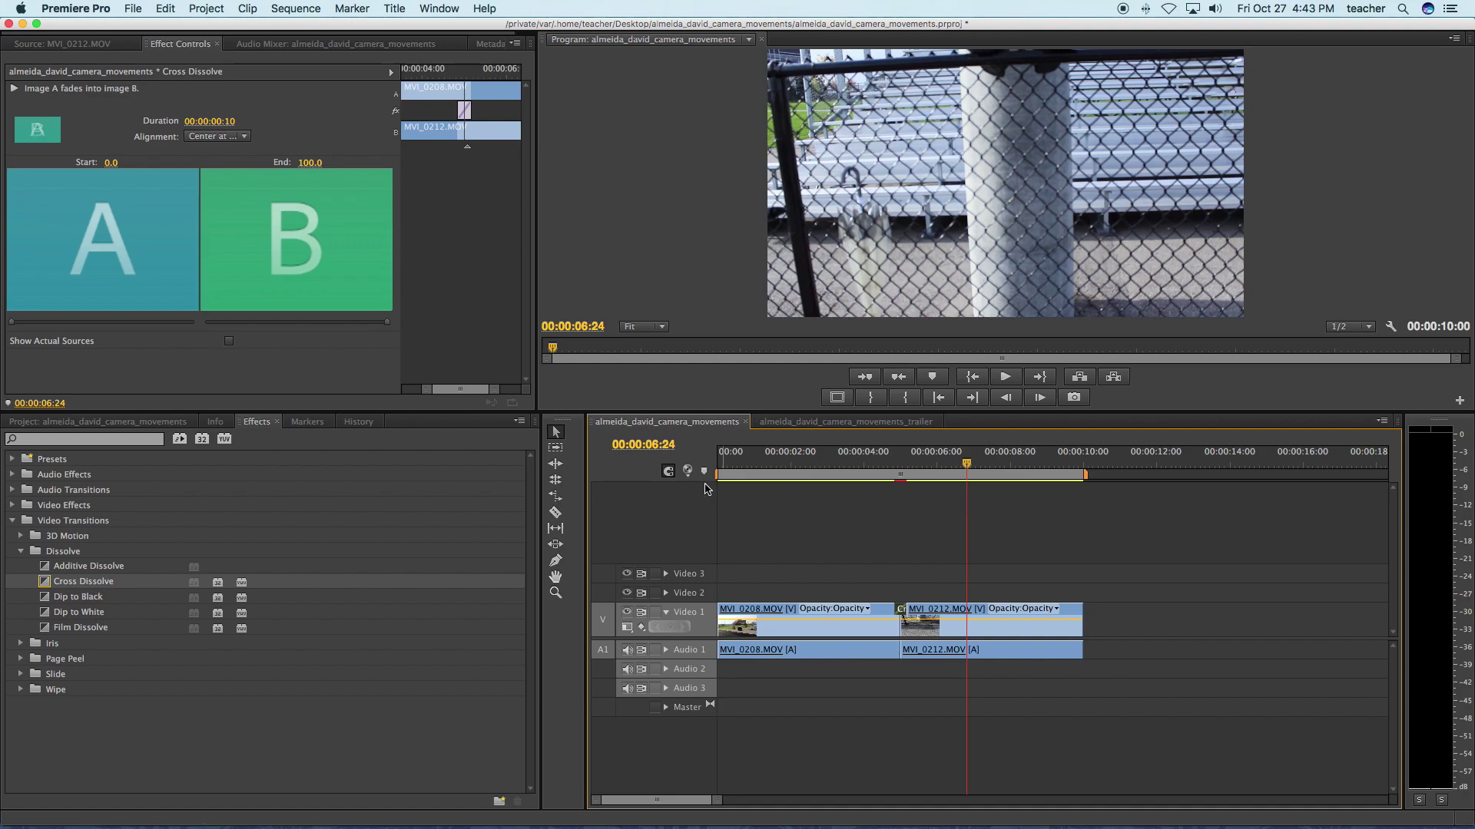
pyautogui.press('super+s')
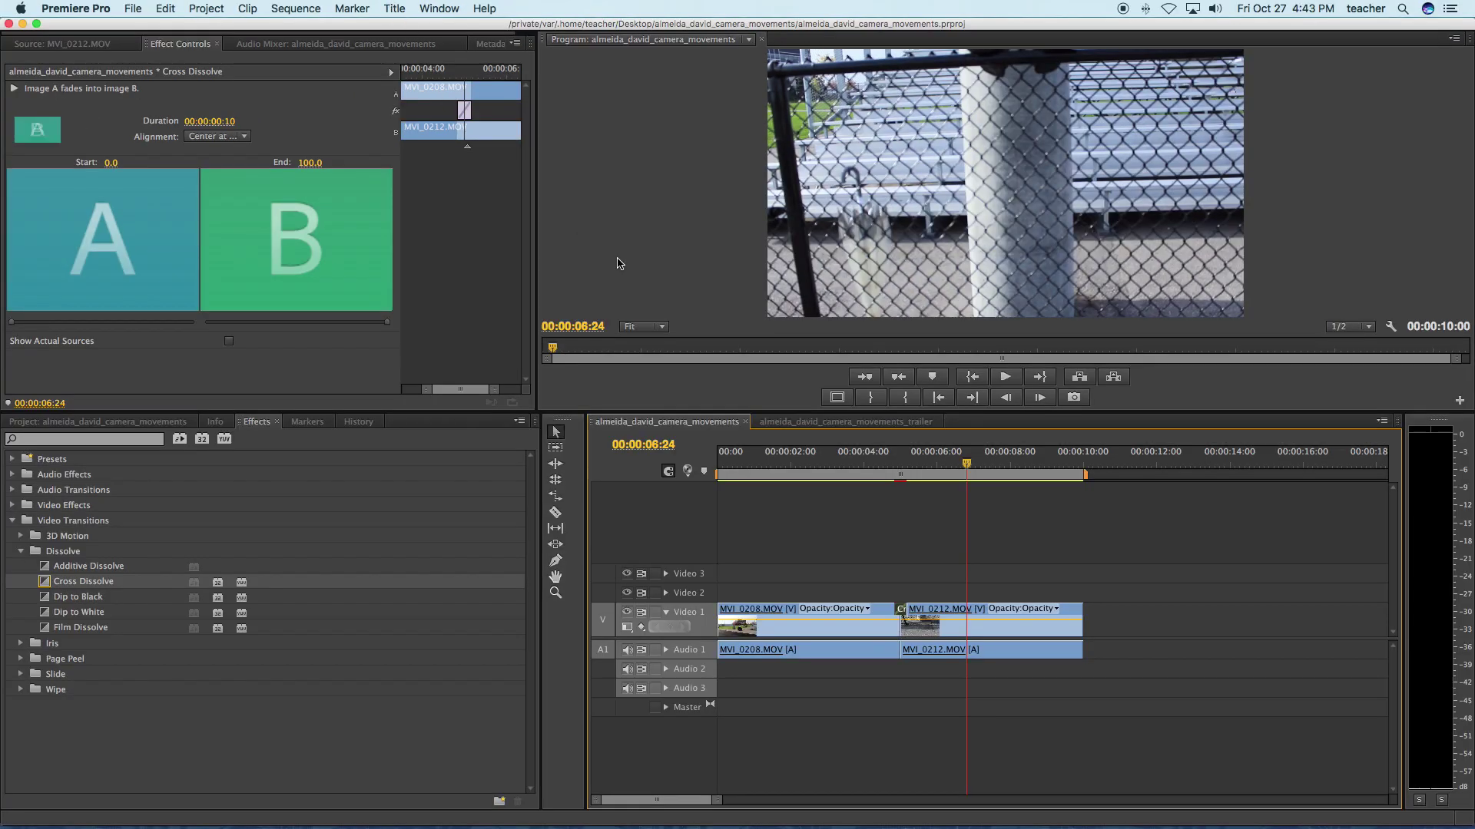
# - Move the playhead back to 00:00:02:14 and create a default still title named 'pan'
pyautogui.click(966, 469)
pyautogui.moveTo(956, 471); pyautogui.dragTo(807, 471)
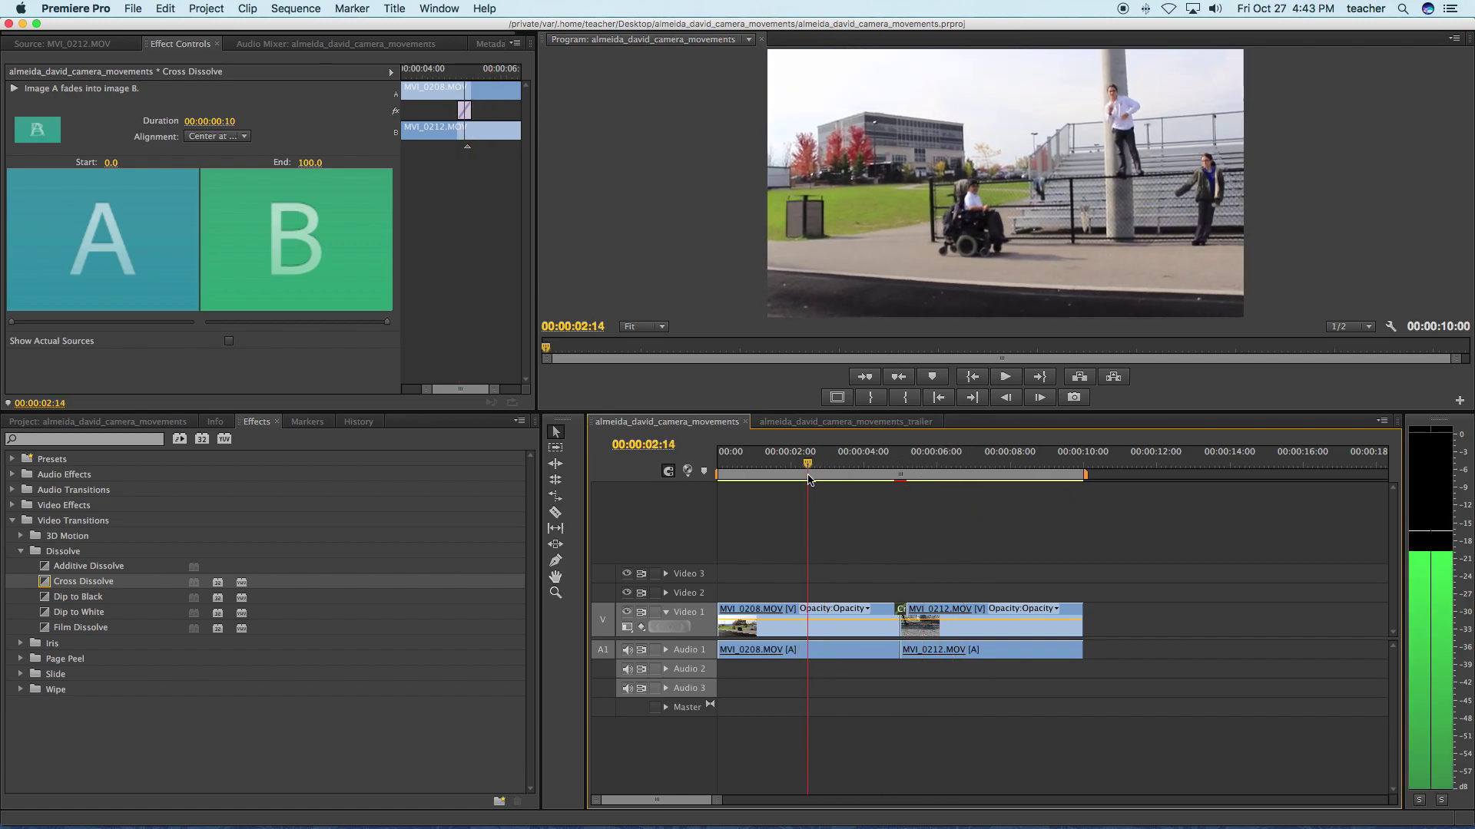
pyautogui.click(394, 9)
pyautogui.moveTo(408, 29)
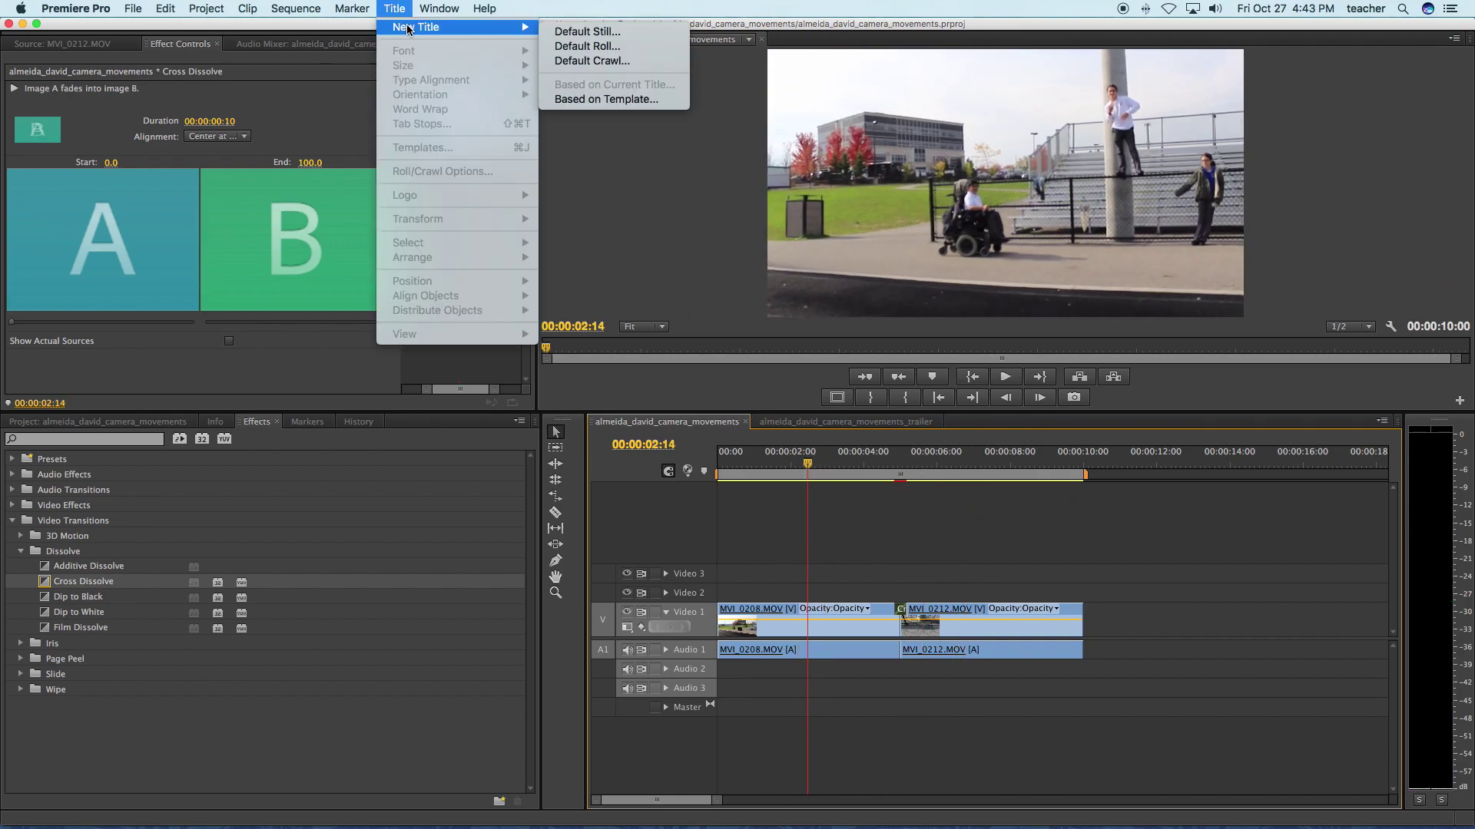
pyautogui.click(621, 33)
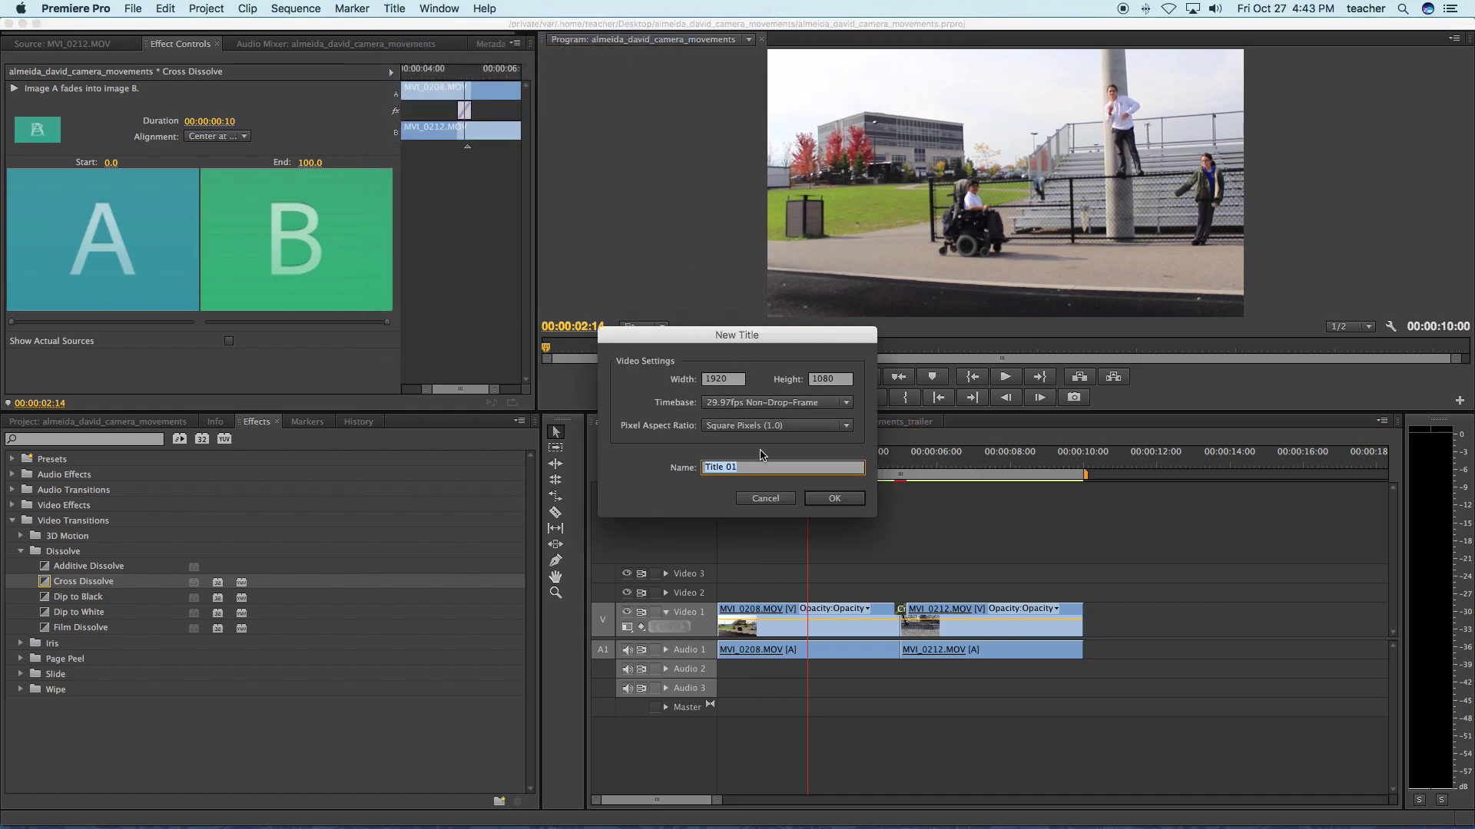
pyautogui.write('pab')
pyautogui.click(823, 499)
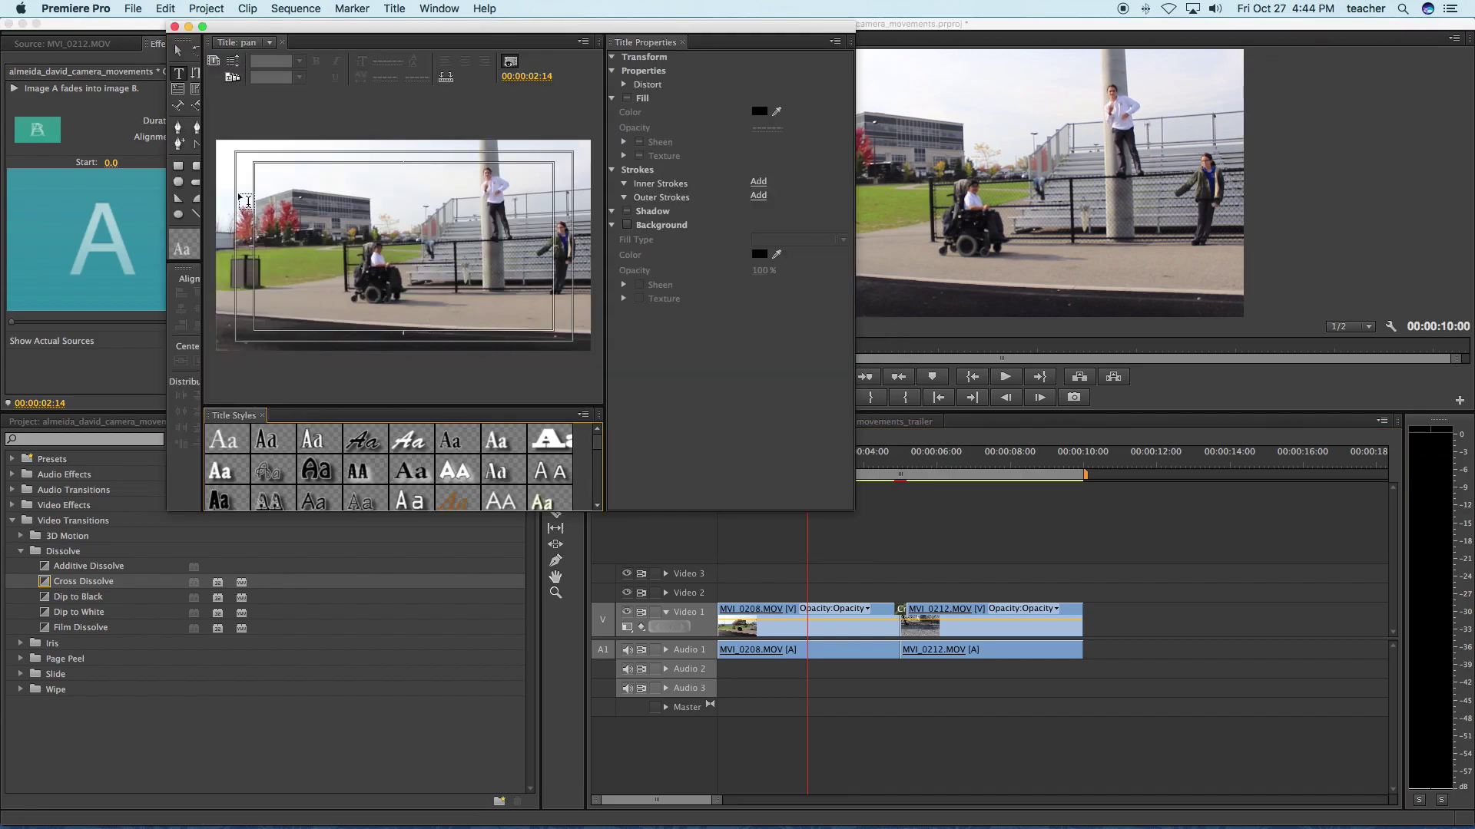
# - Enlarge the Titler, type 'pan' at the lower-left, and try then undo the Lithos style
pyautogui.moveTo(855, 512); pyautogui.dragTo(1227, 685)
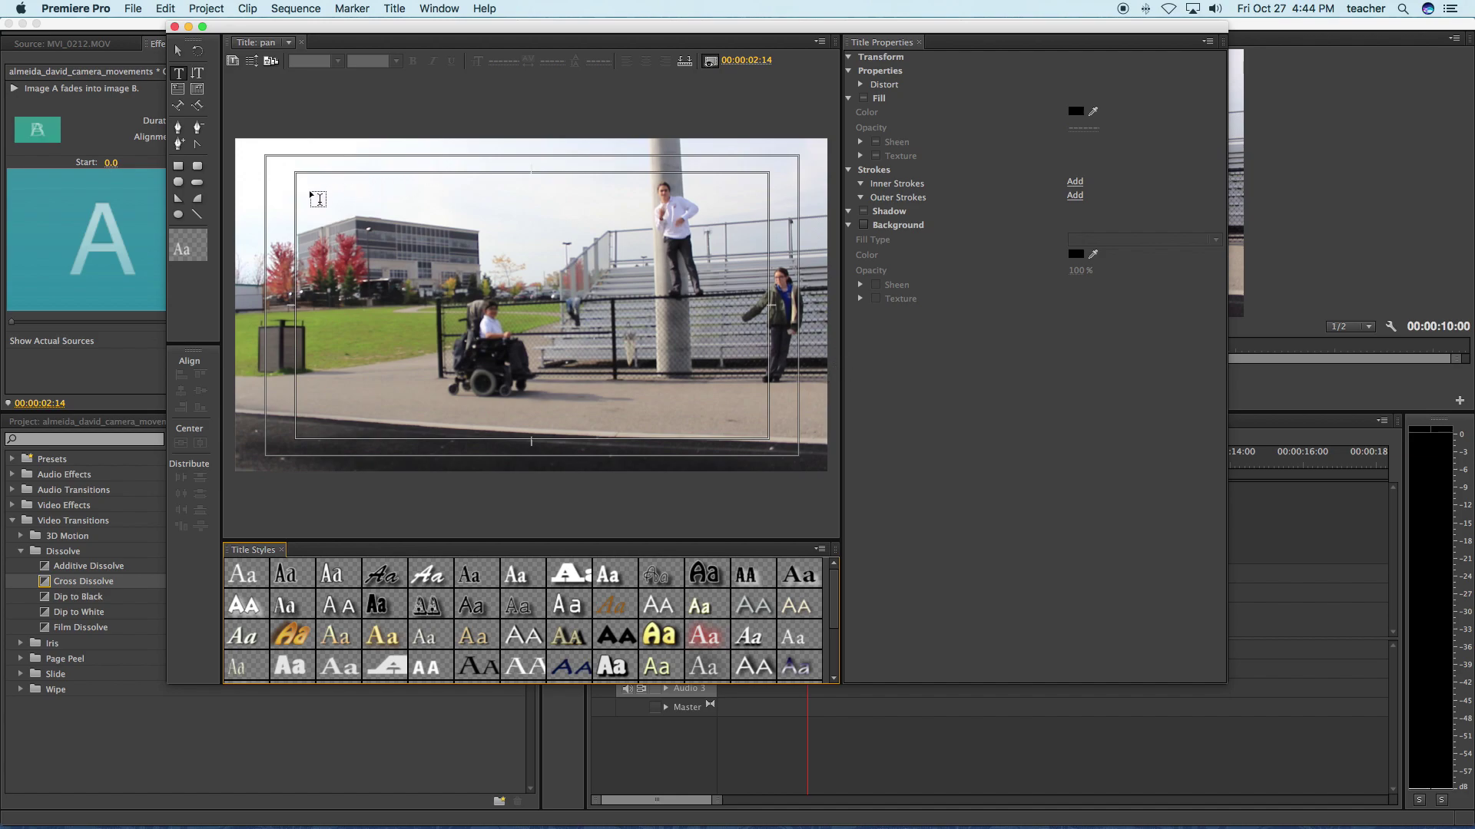
pyautogui.click(305, 429)
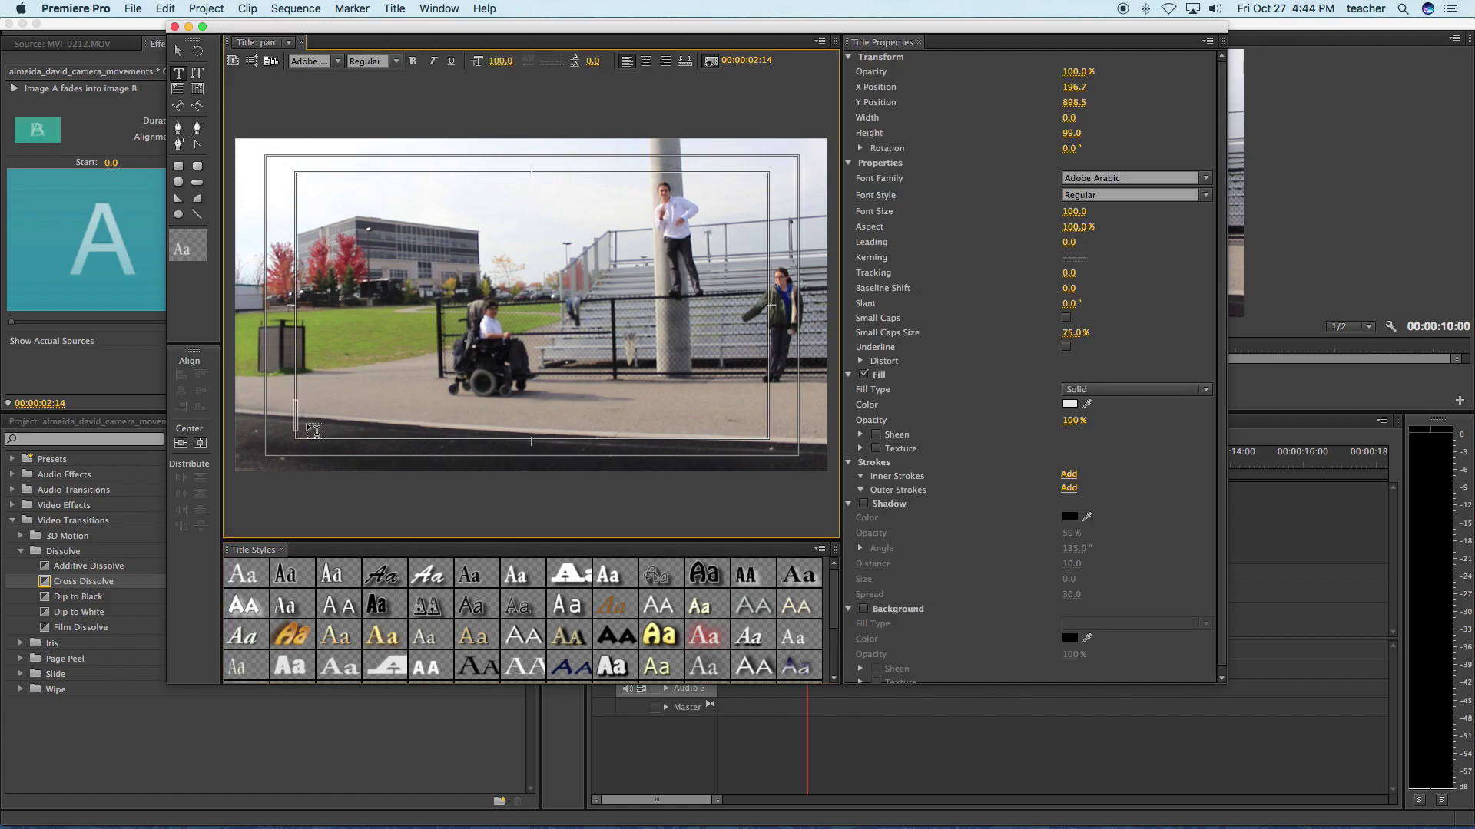
pyautogui.write('pan')
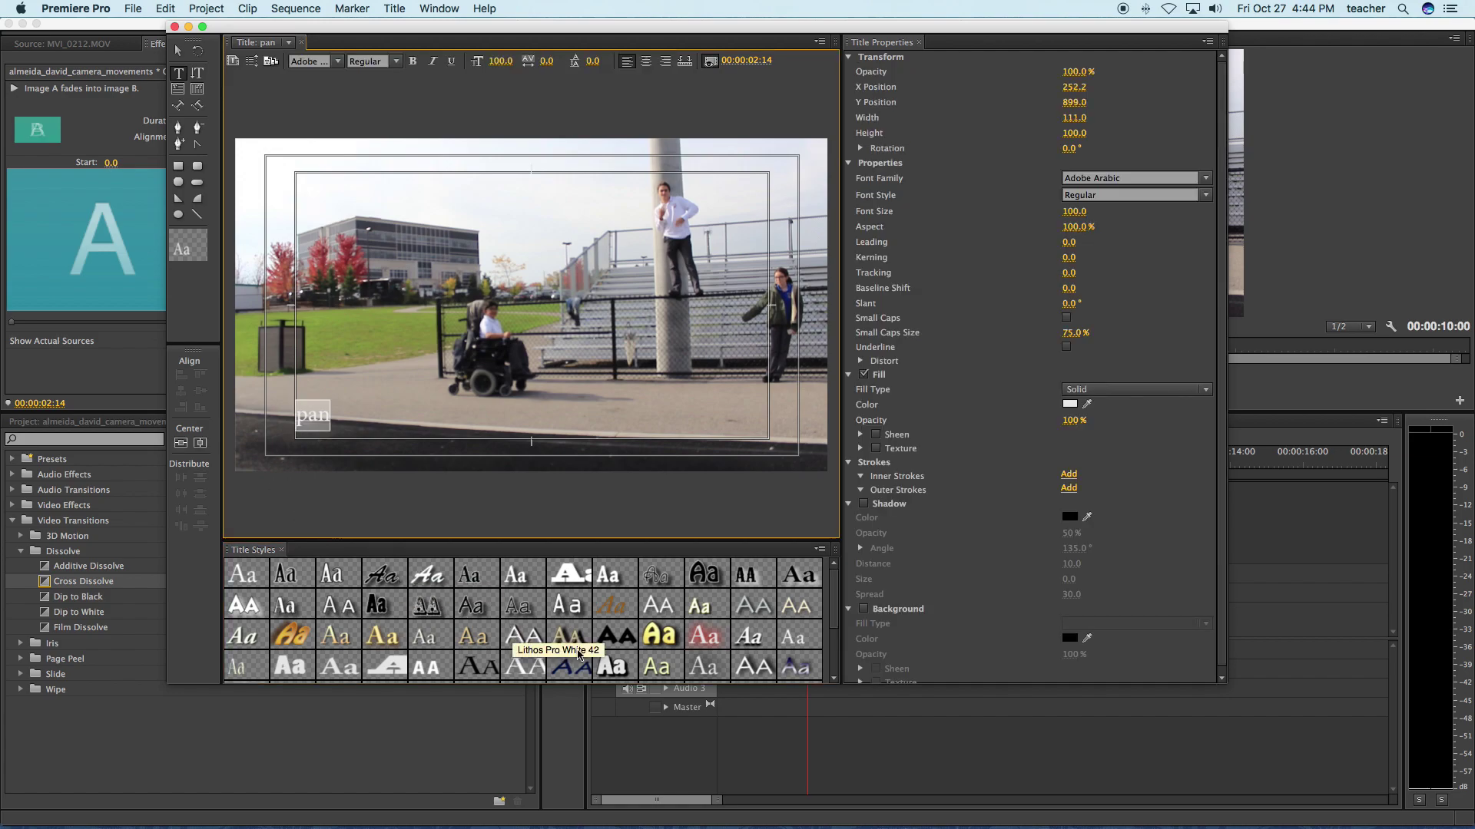
pyautogui.scroll(-2, 834, 608)
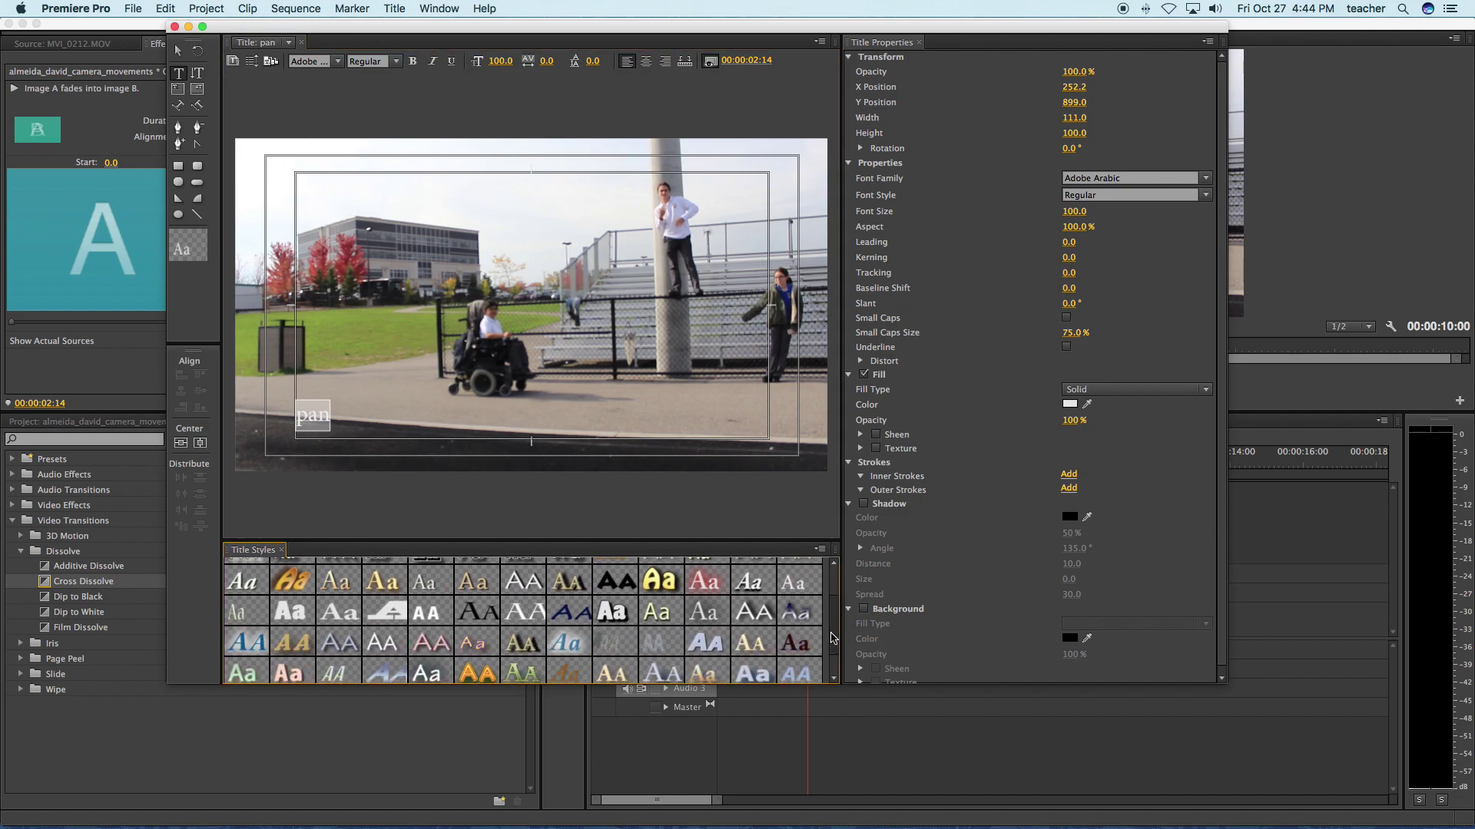
pyautogui.click(751, 613)
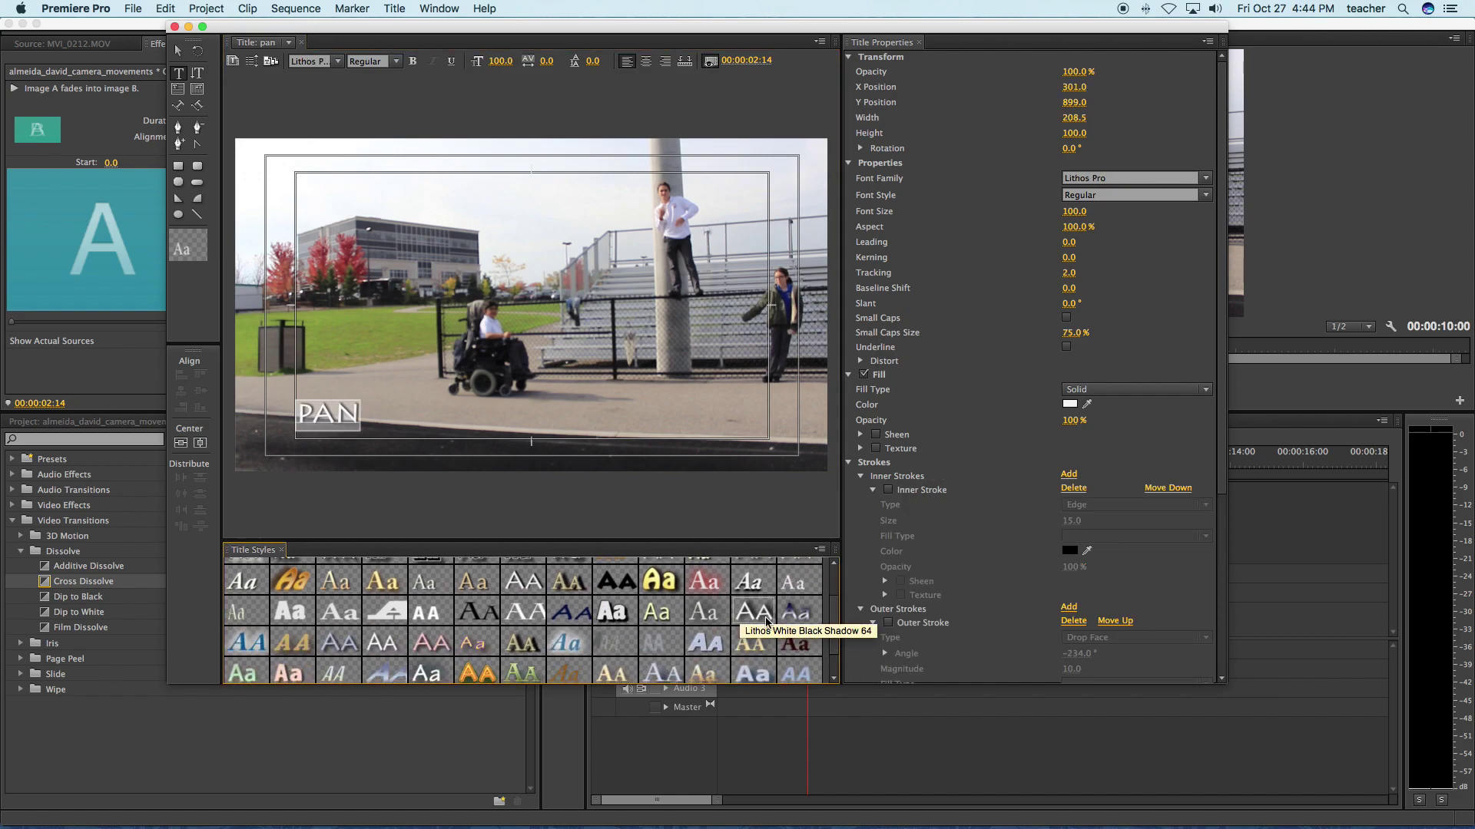
pyautogui.press('super+z')
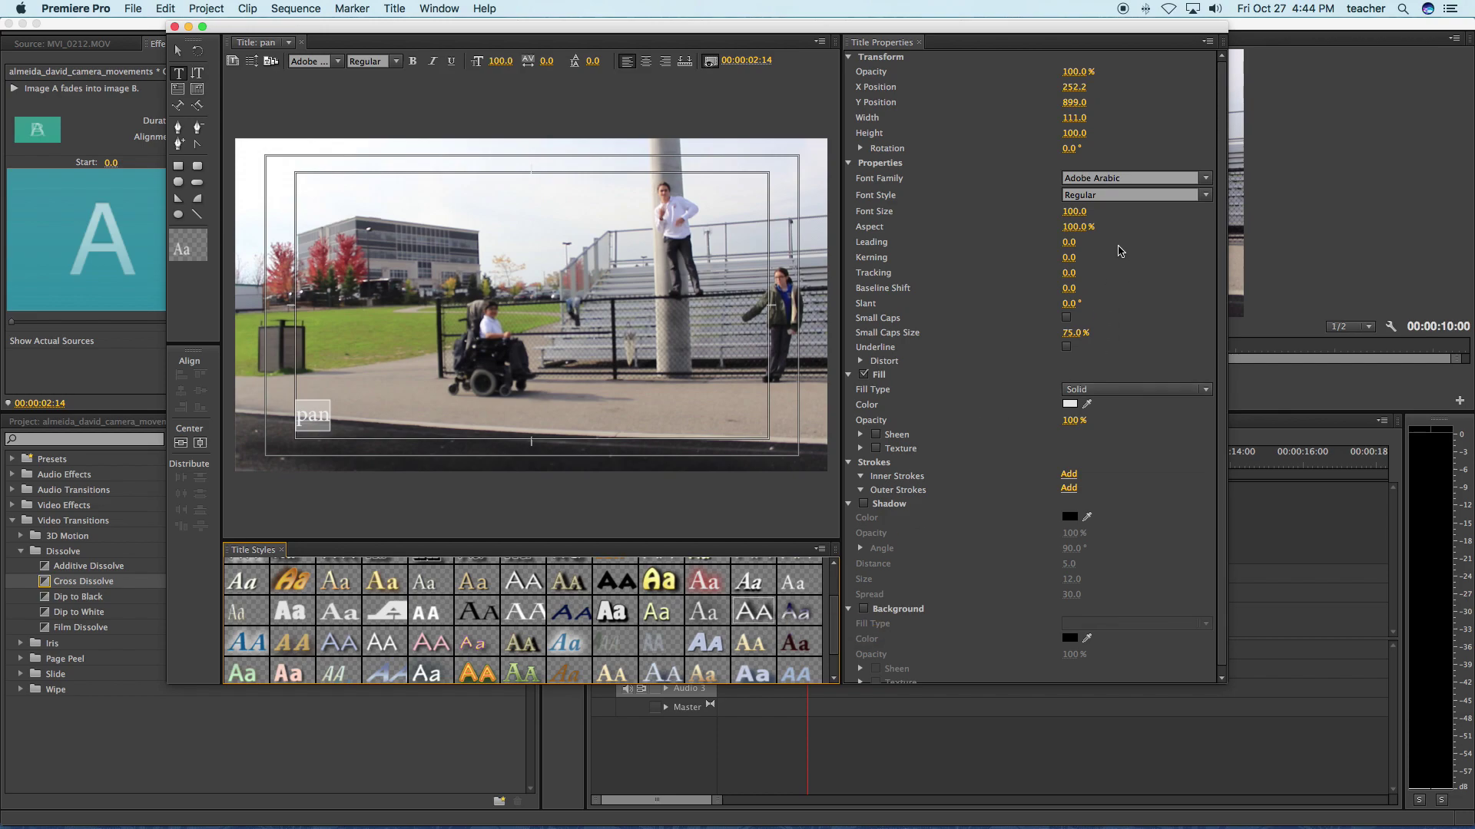
# - Set the font family to Palatino and retype the title text as 'PAN'
pyautogui.click(1205, 179)
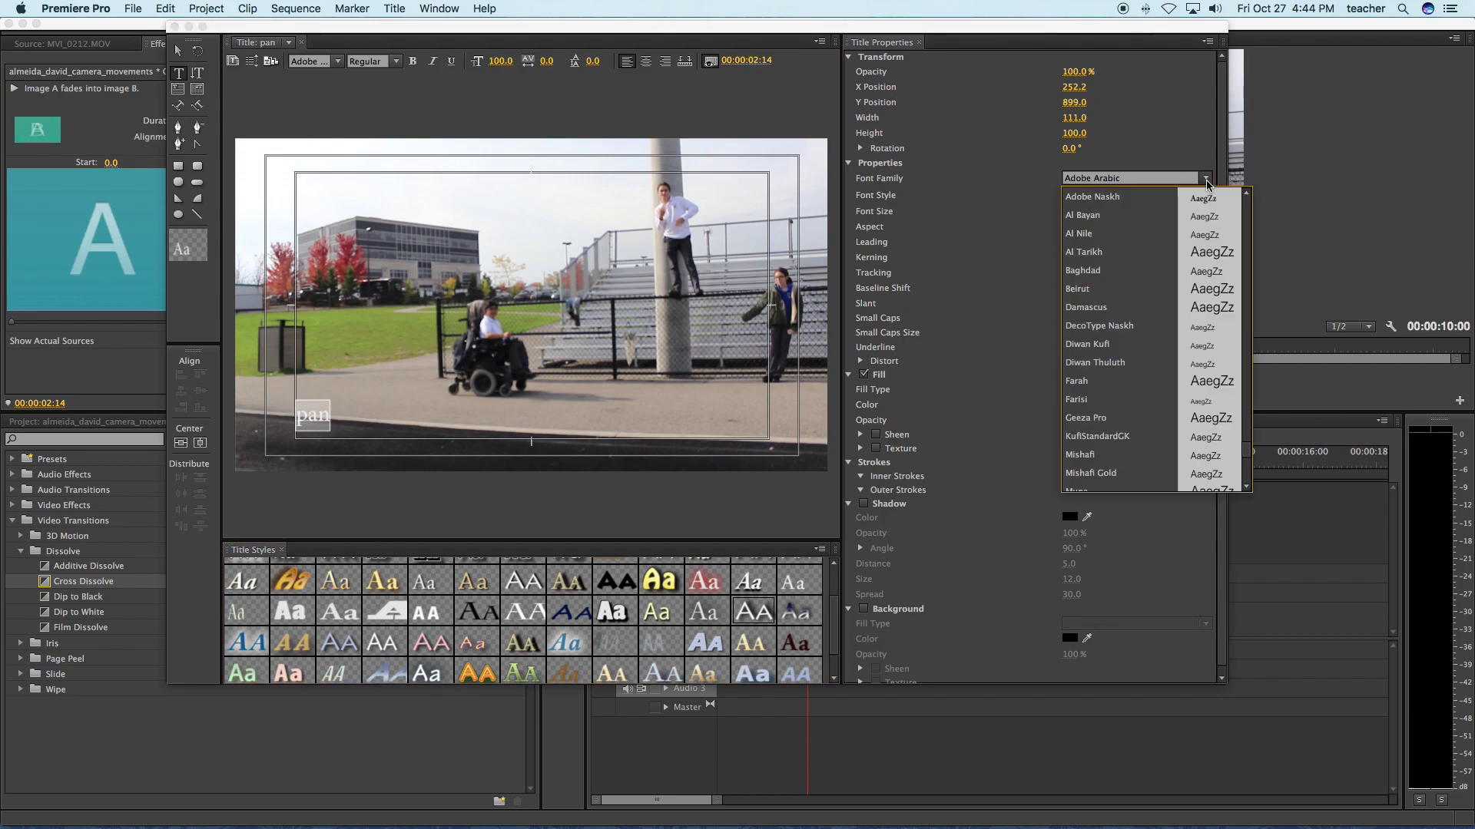
pyautogui.click(1115, 329)
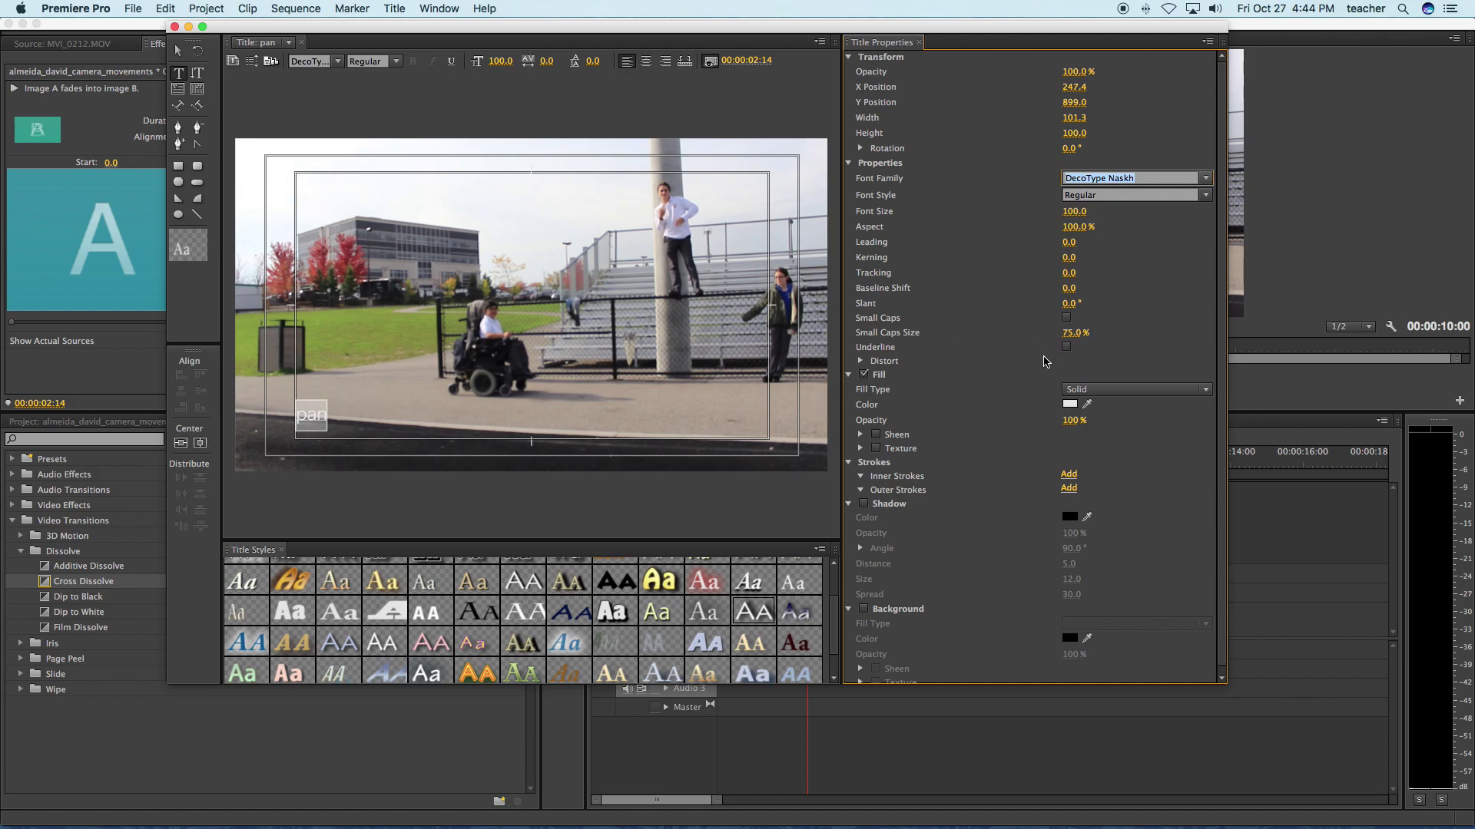
pyautogui.write('Palatino')
pyautogui.click(309, 413)
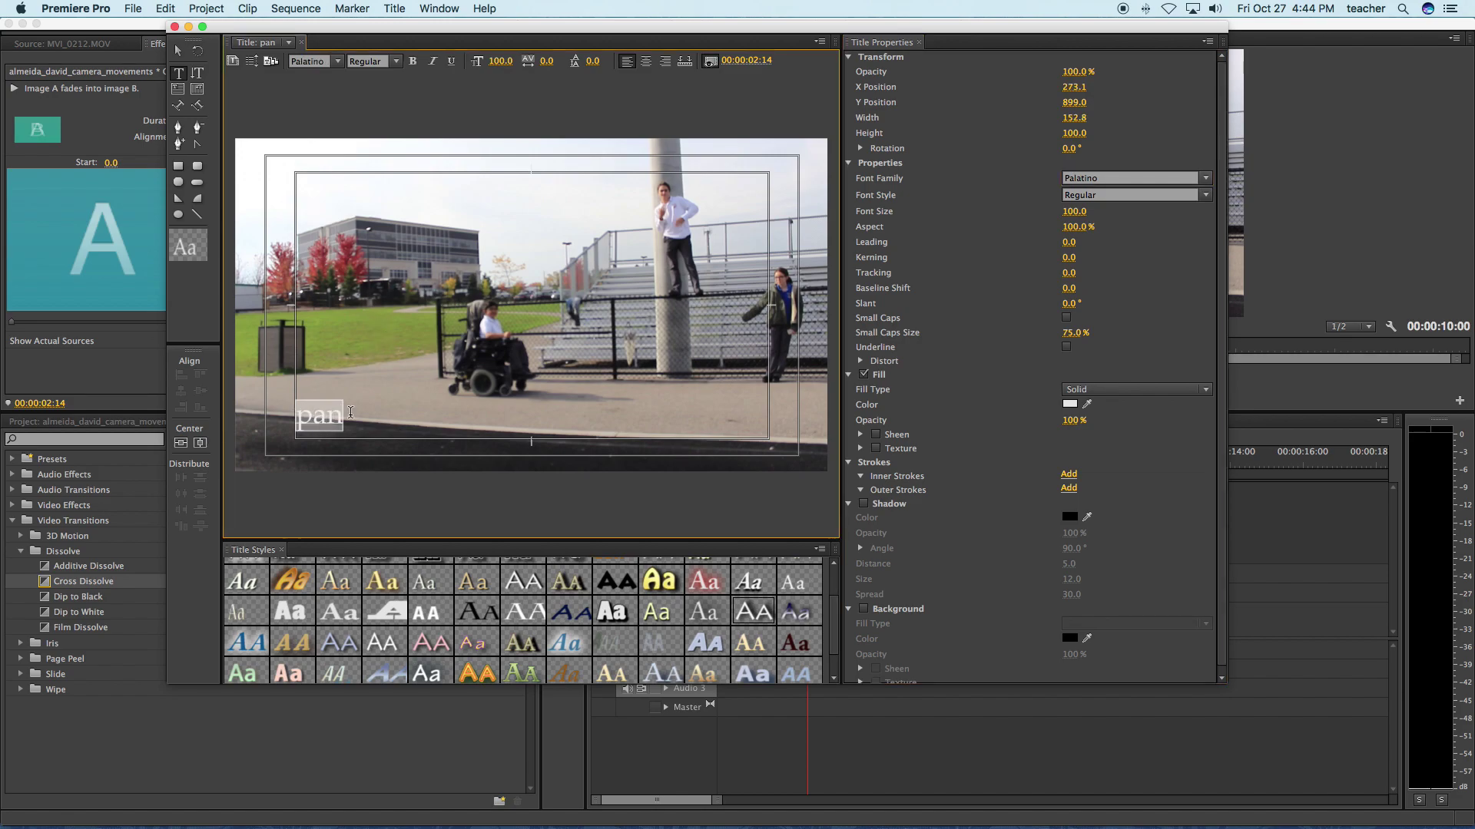
pyautogui.write('PAN')
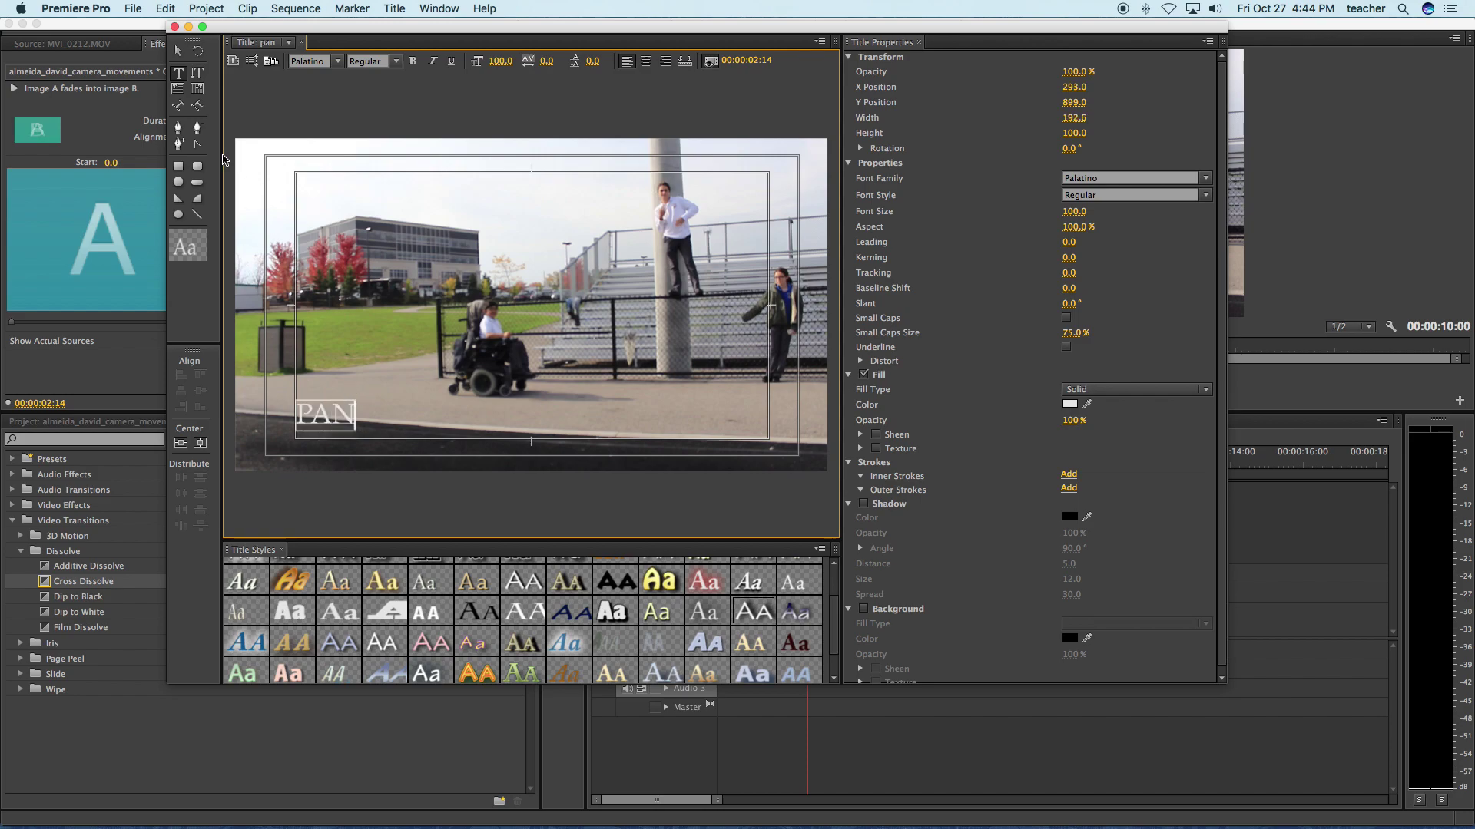
# - Move the PAN text slightly lower and give it a drop shadow with distance 5.0
pyautogui.click(178, 50)
pyautogui.moveTo(336, 417); pyautogui.dragTo(335, 433)
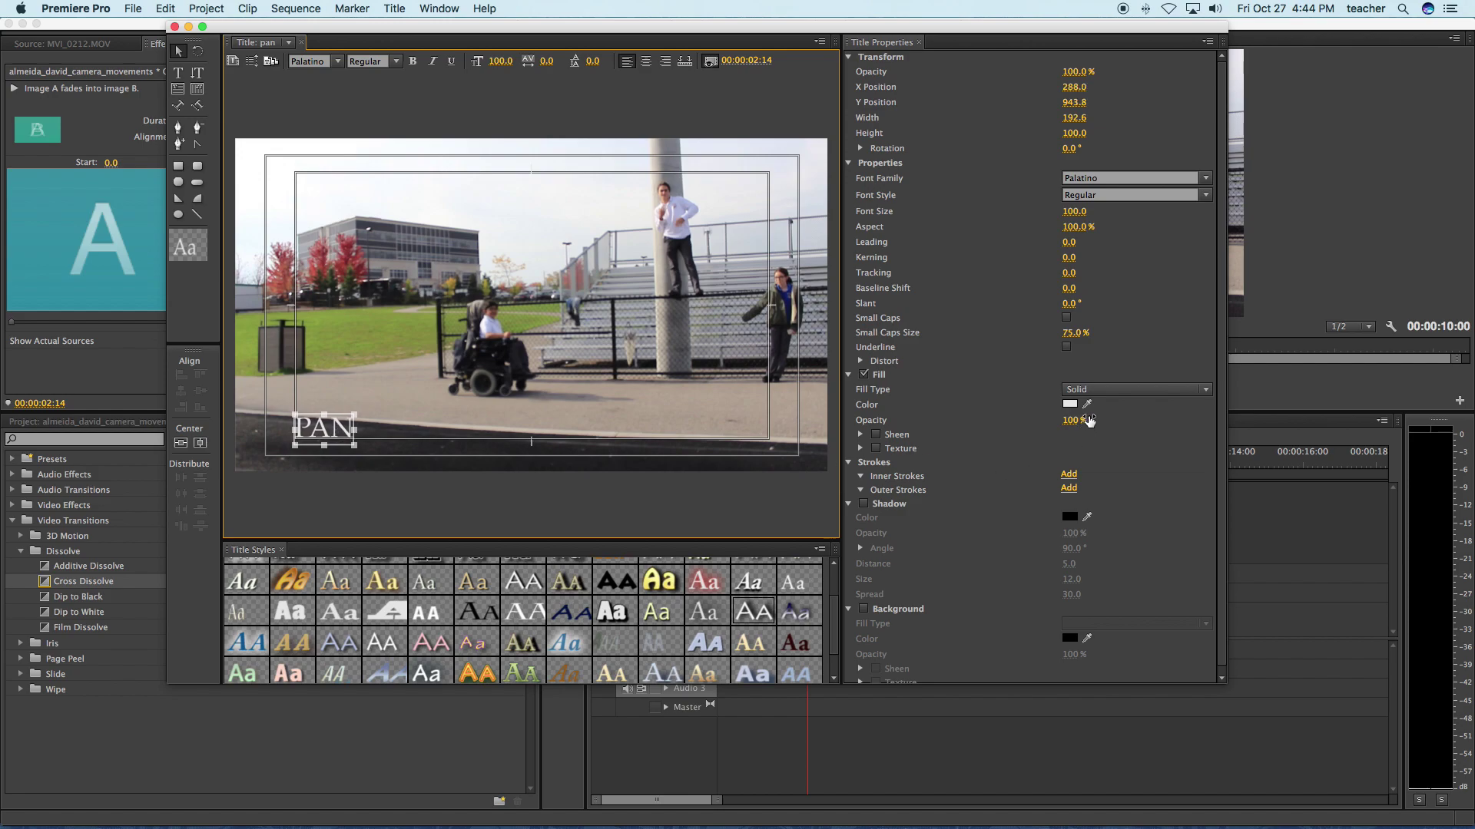
pyautogui.click(865, 505)
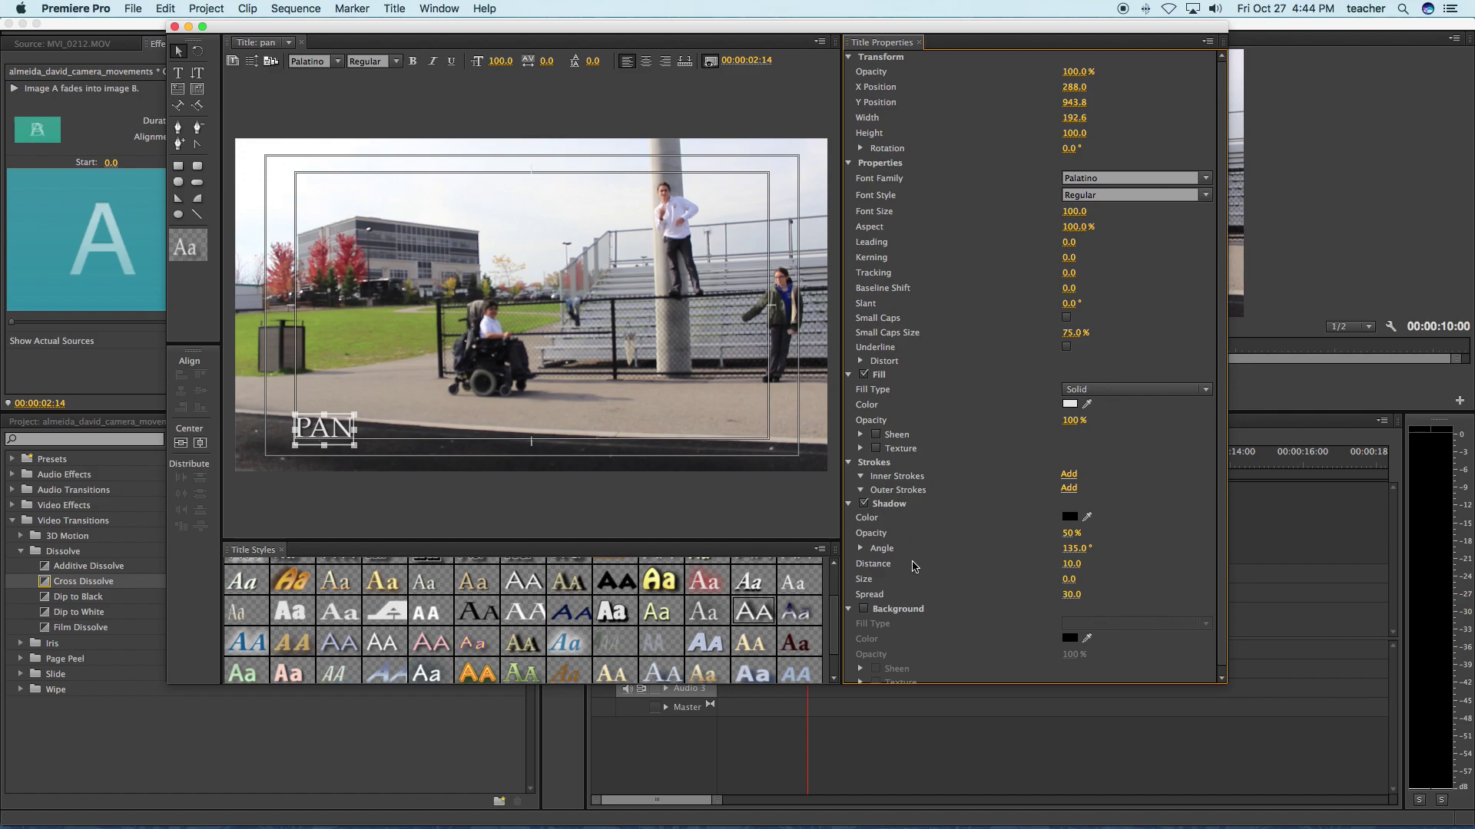
pyautogui.moveTo(1071, 564); pyautogui.dragTo(1079, 563)
pyautogui.scroll(-1, 981, 568)
pyautogui.scroll(1, 980, 568)
# - Place the pan title on Video 2 at the sequence start, trimmed to end with MVI_0208
pyautogui.click(175, 27)
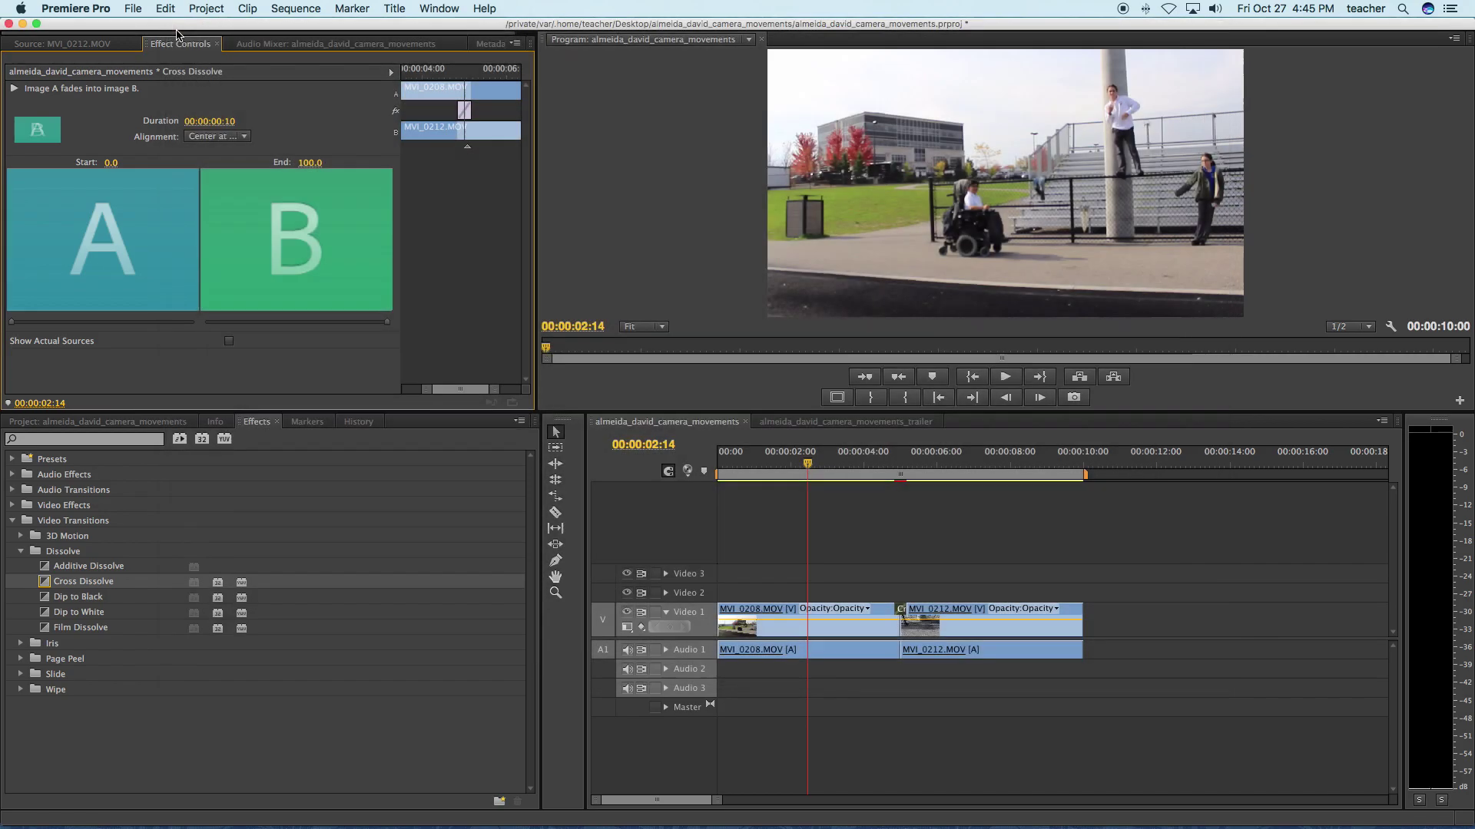
pyautogui.click(57, 424)
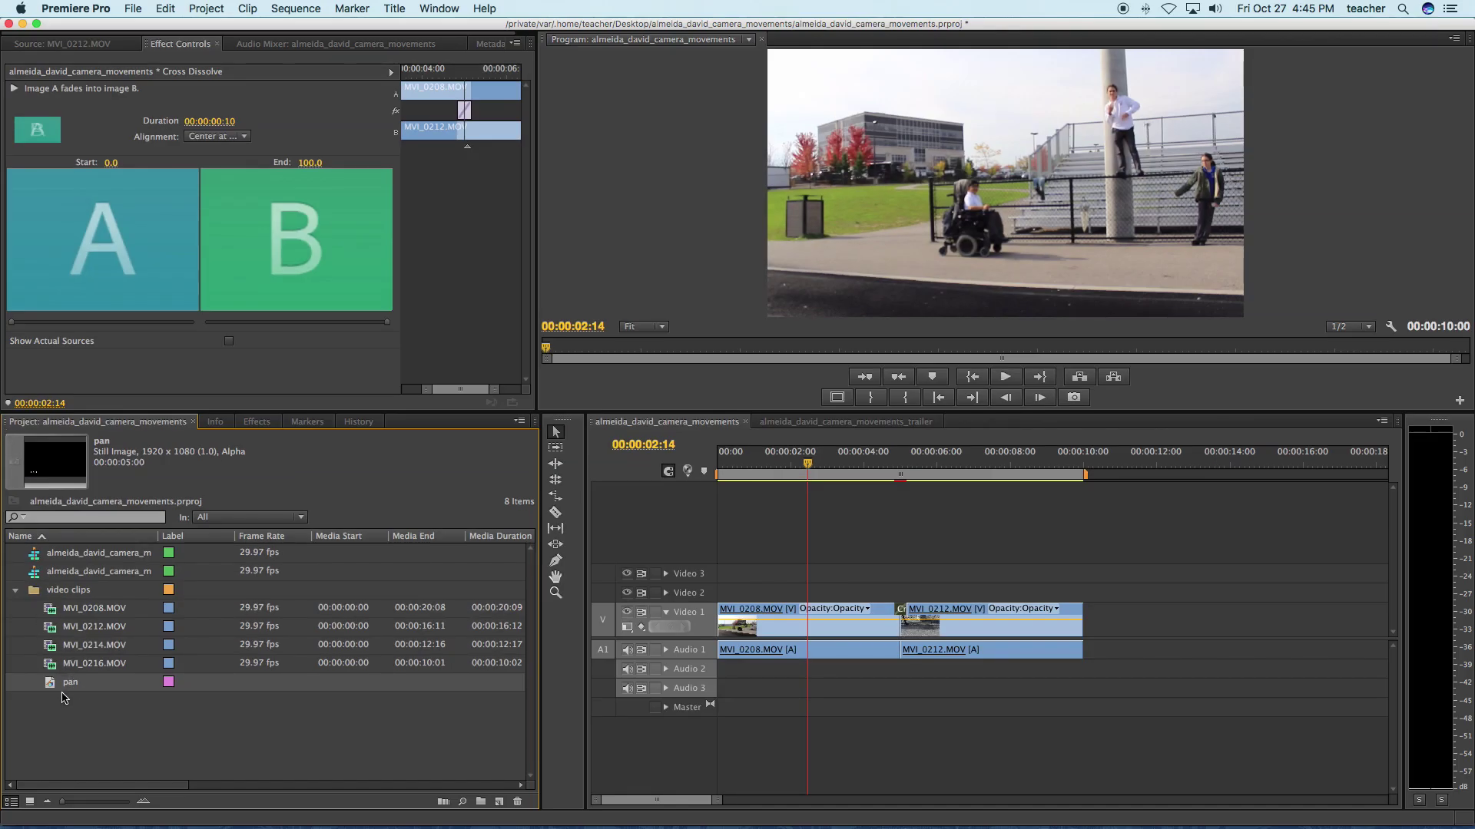
pyautogui.click(62, 697)
pyautogui.click(53, 687)
pyautogui.moveTo(51, 687); pyautogui.dragTo(706, 600)
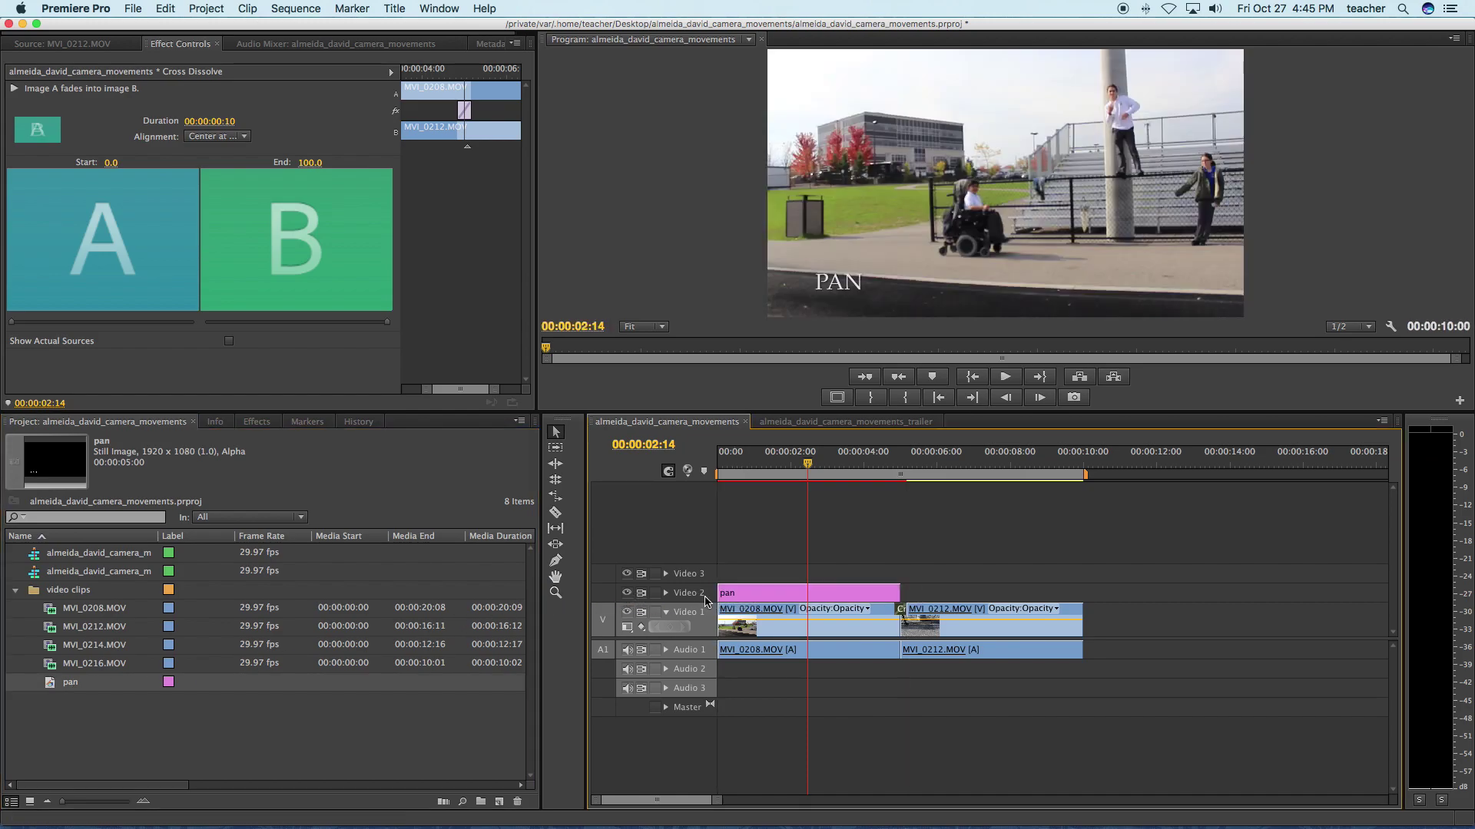
pyautogui.moveTo(810, 465); pyautogui.dragTo(859, 510)
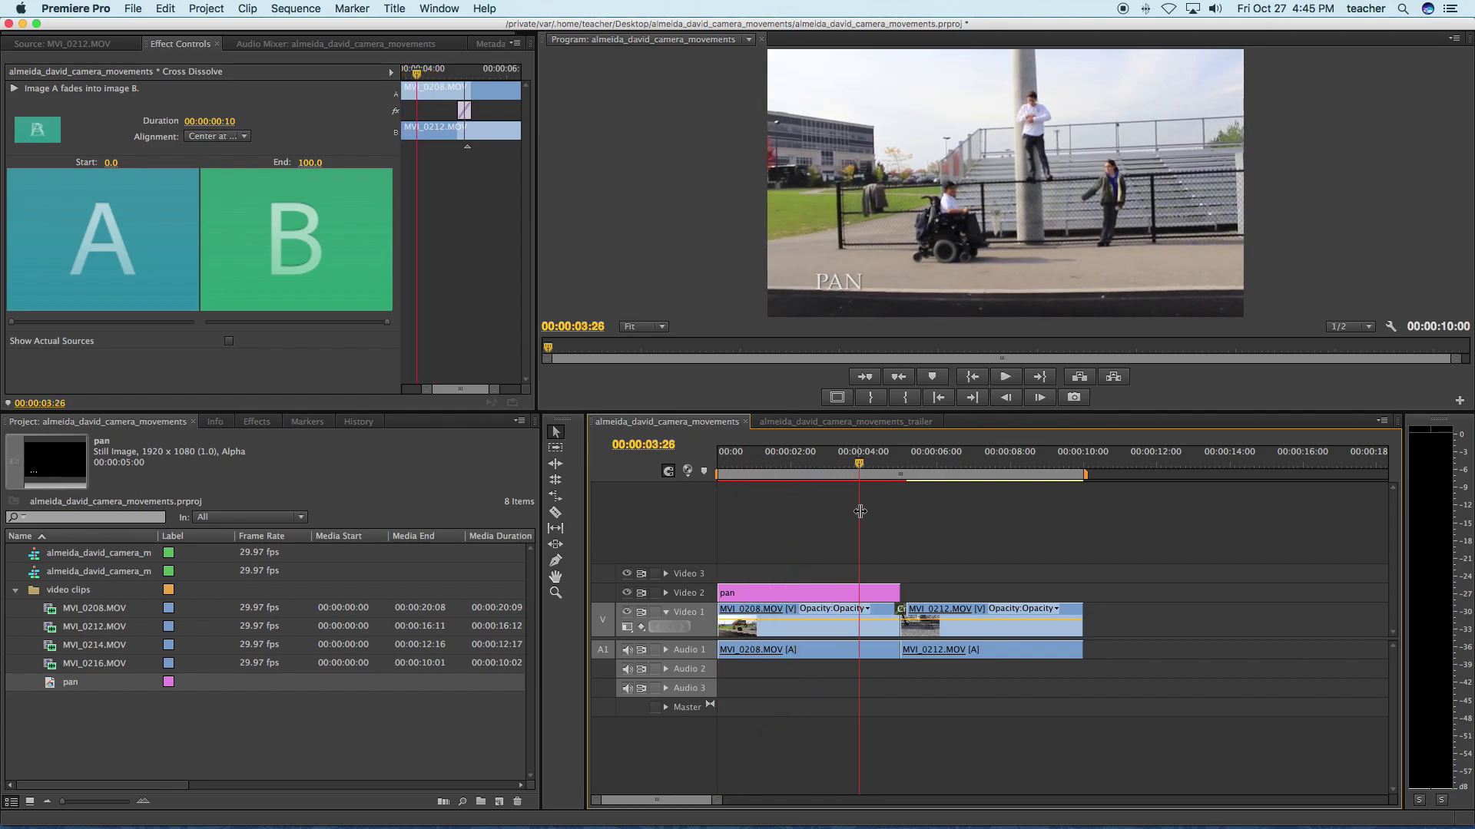
pyautogui.moveTo(899, 596); pyautogui.dragTo(835, 593)
pyautogui.moveTo(867, 472); pyautogui.dragTo(809, 480)
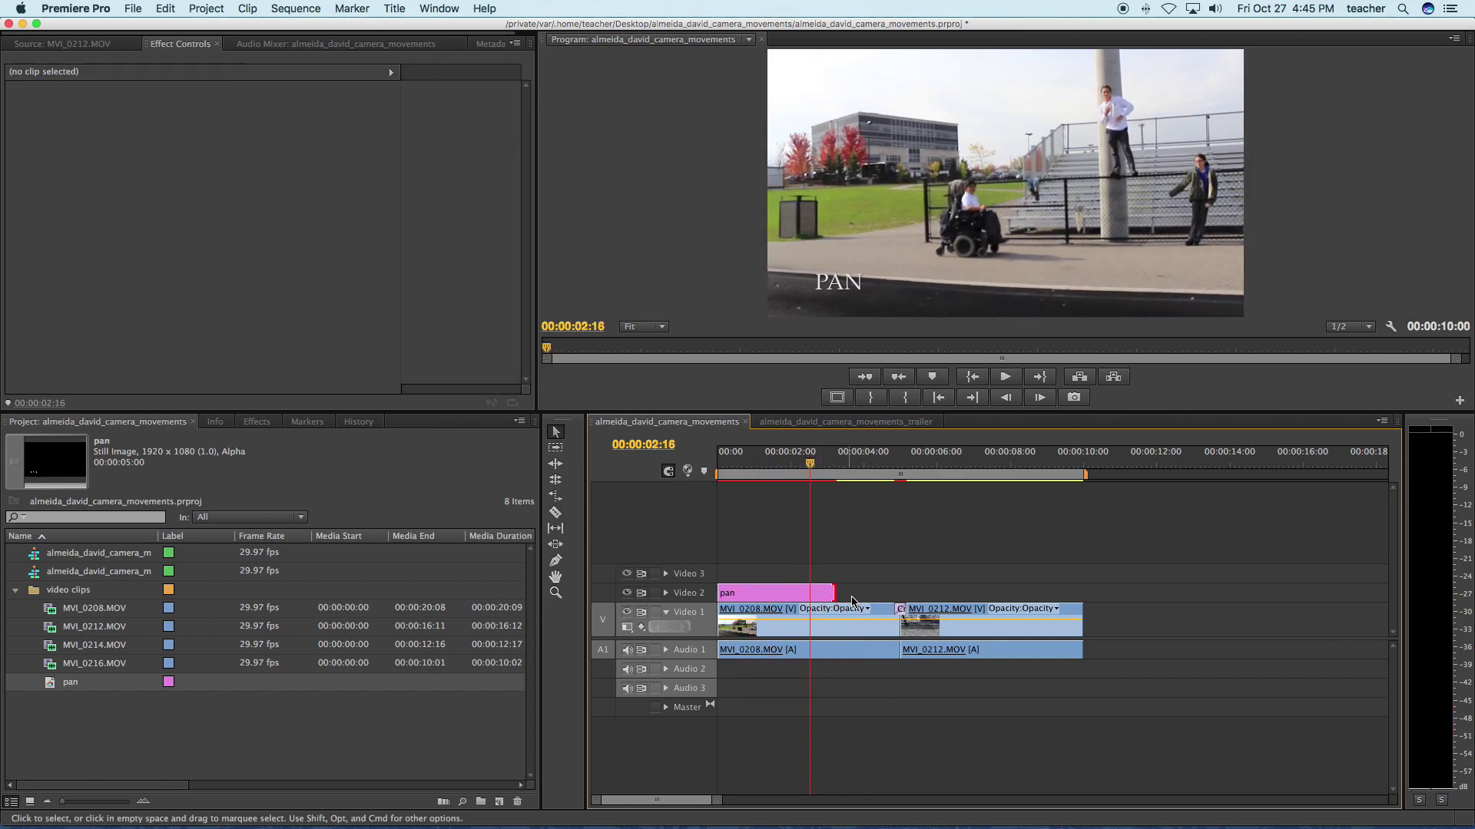
pyautogui.moveTo(835, 593); pyautogui.dragTo(897, 593)
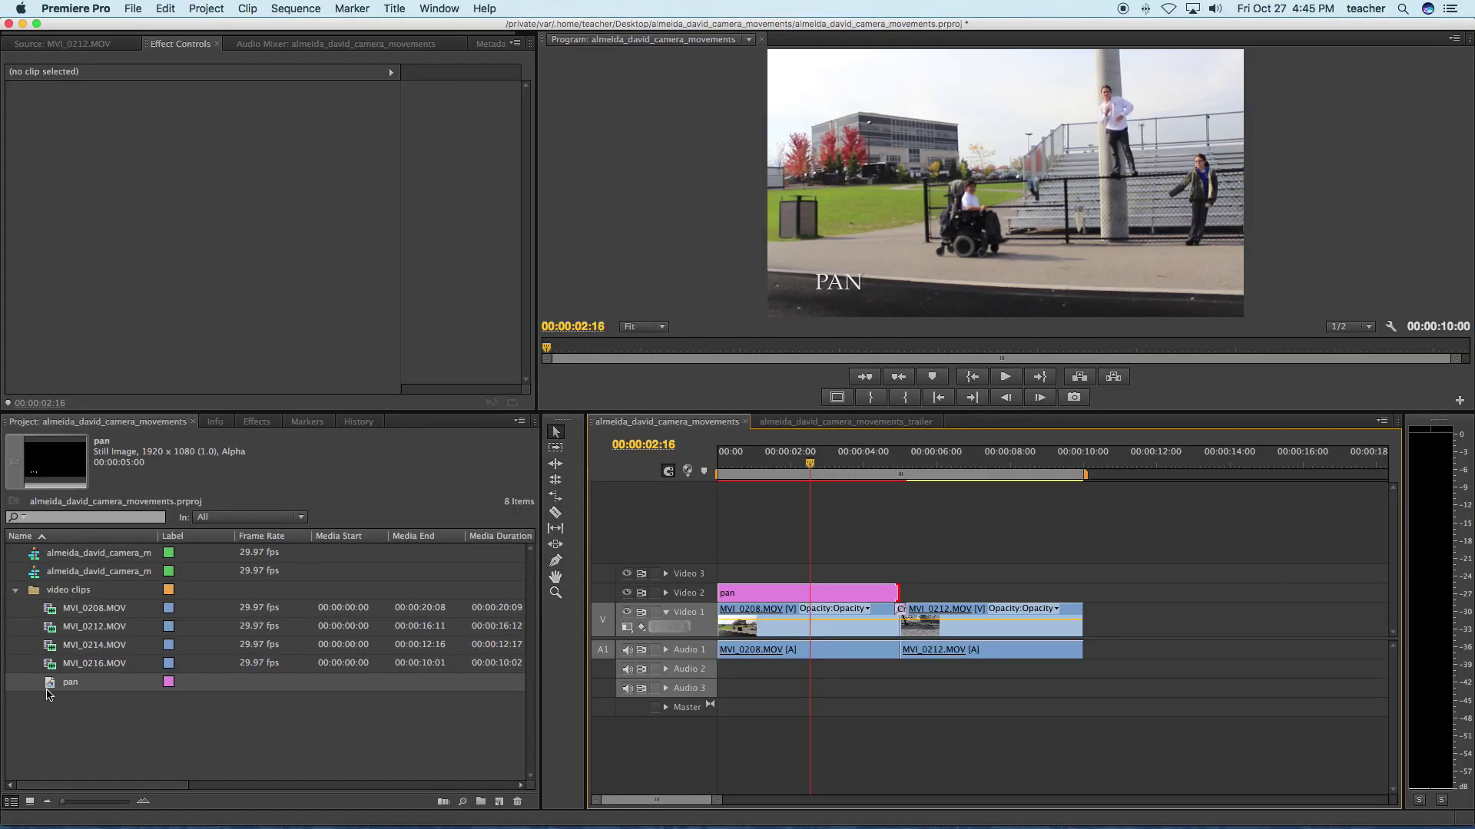
# - Duplicate the pan title in the Project panel and start renaming the copy to 'tilt'
pyautogui.click(68, 682)
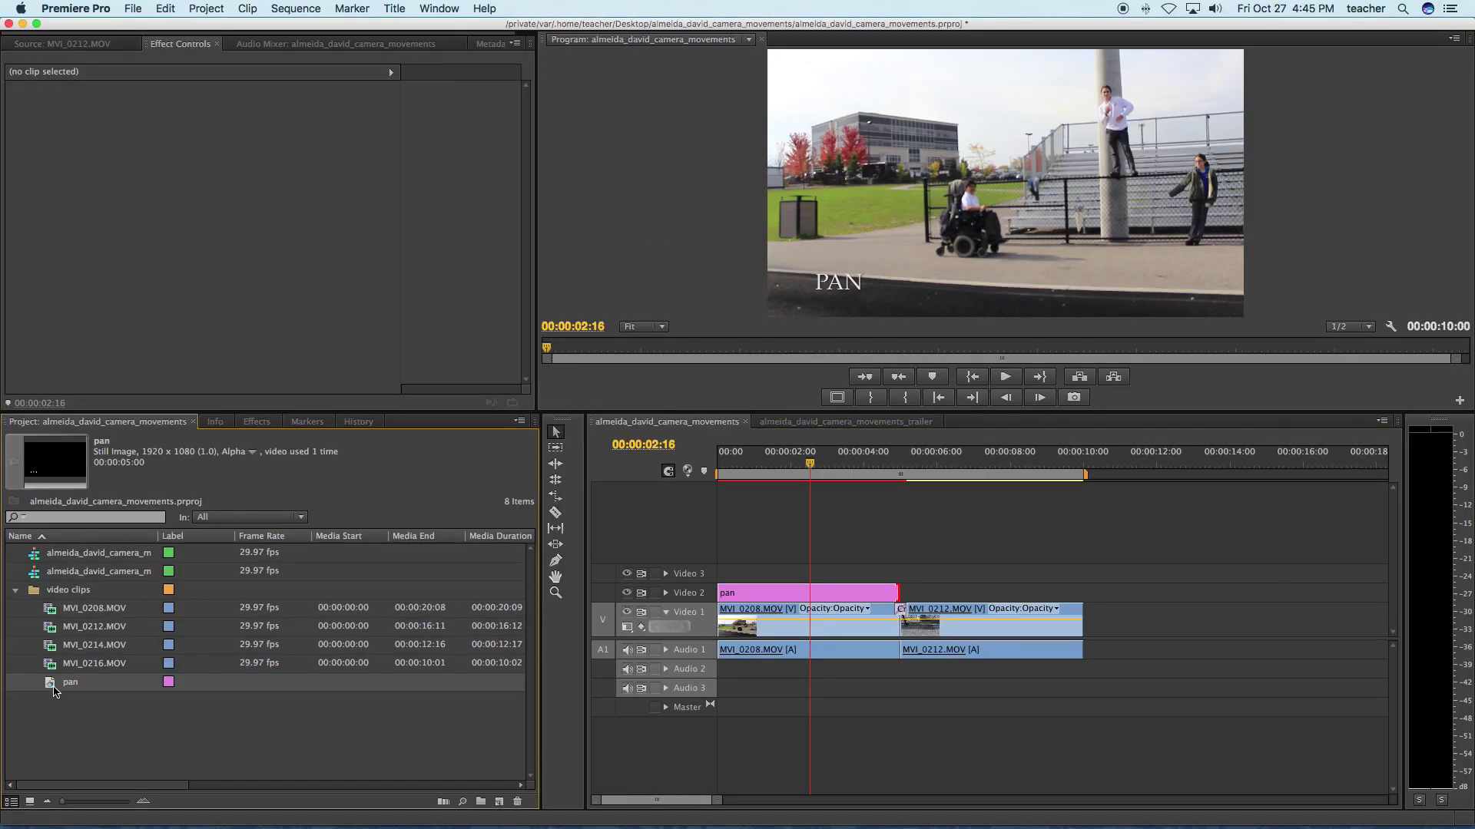
pyautogui.rightClick(53, 689)
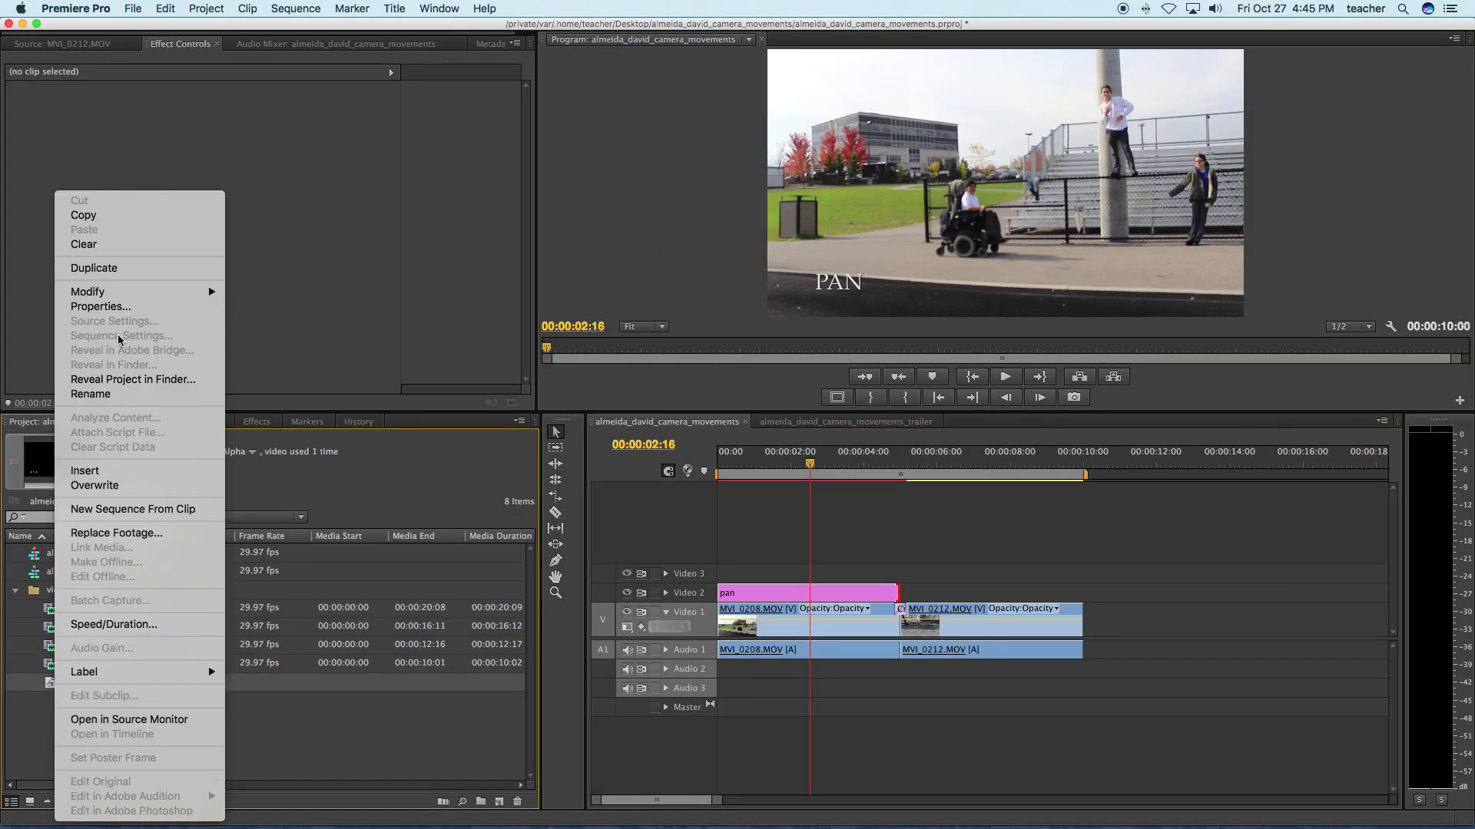
pyautogui.click(117, 270)
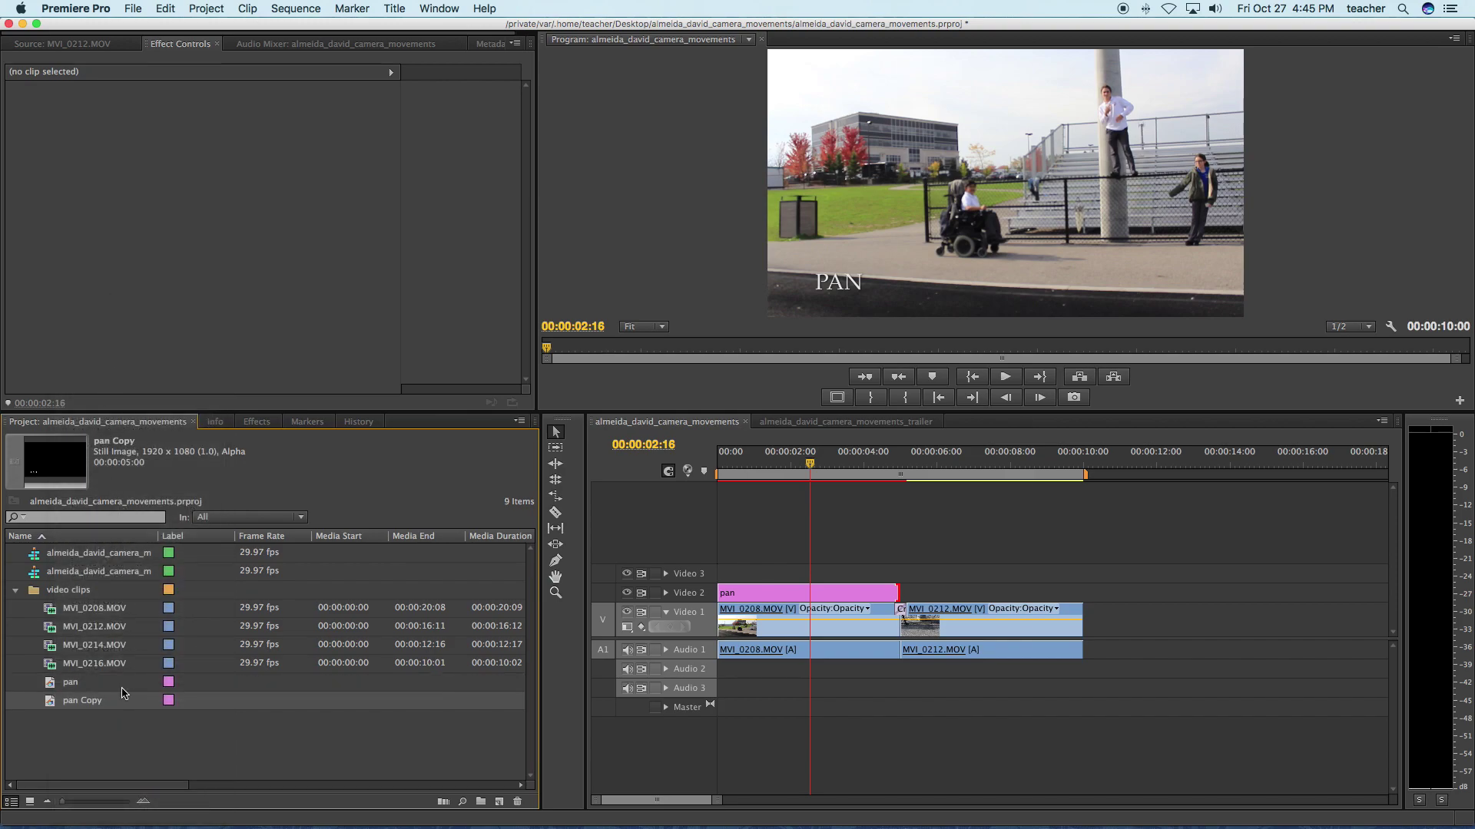
pyautogui.click(92, 703)
pyautogui.write('tilt')
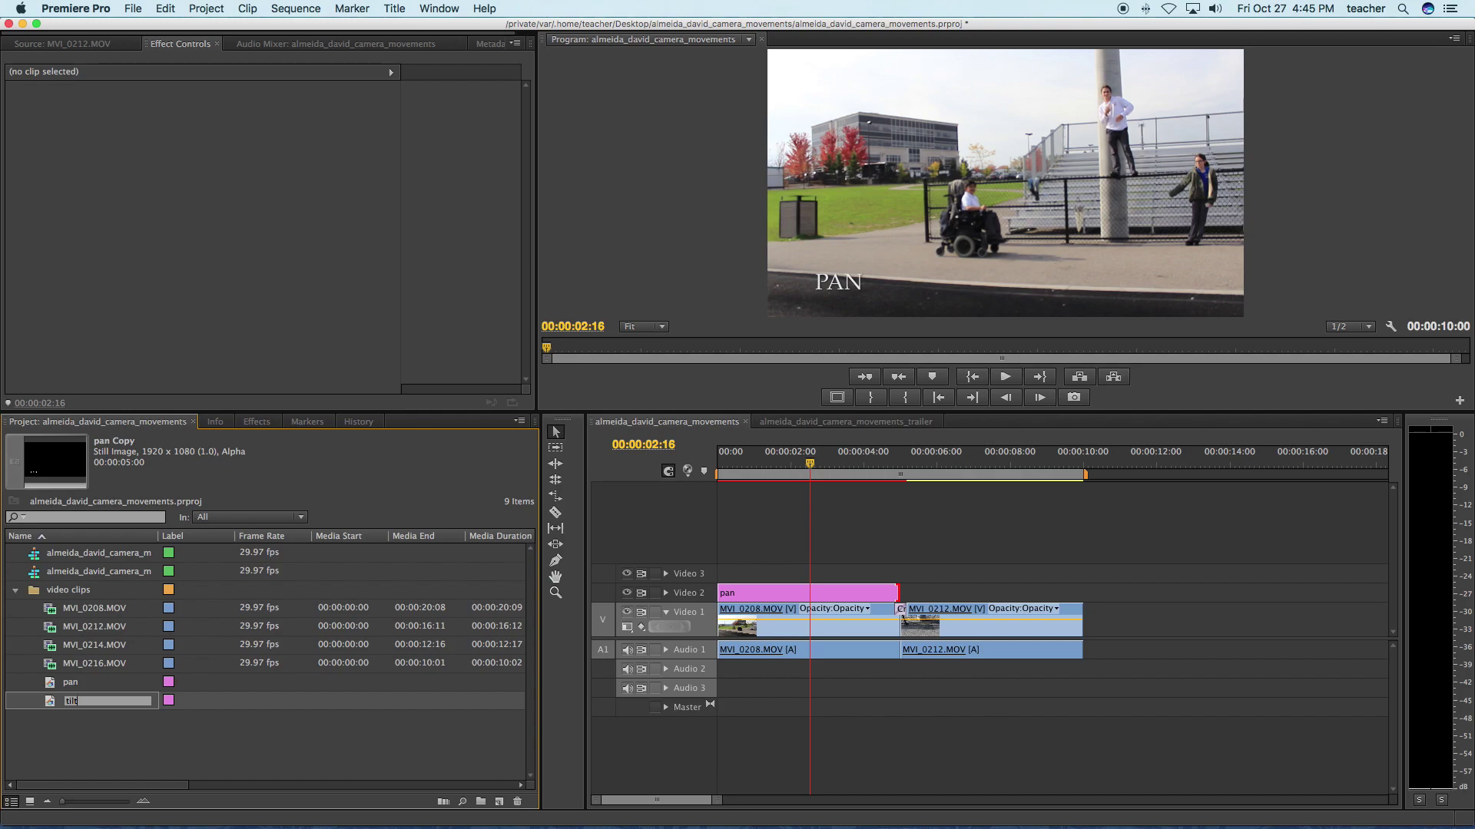
# - Name the copy 'tilt' and place it on Video 2 after pan, above MVI_0212
pyautogui.click(270, 730)
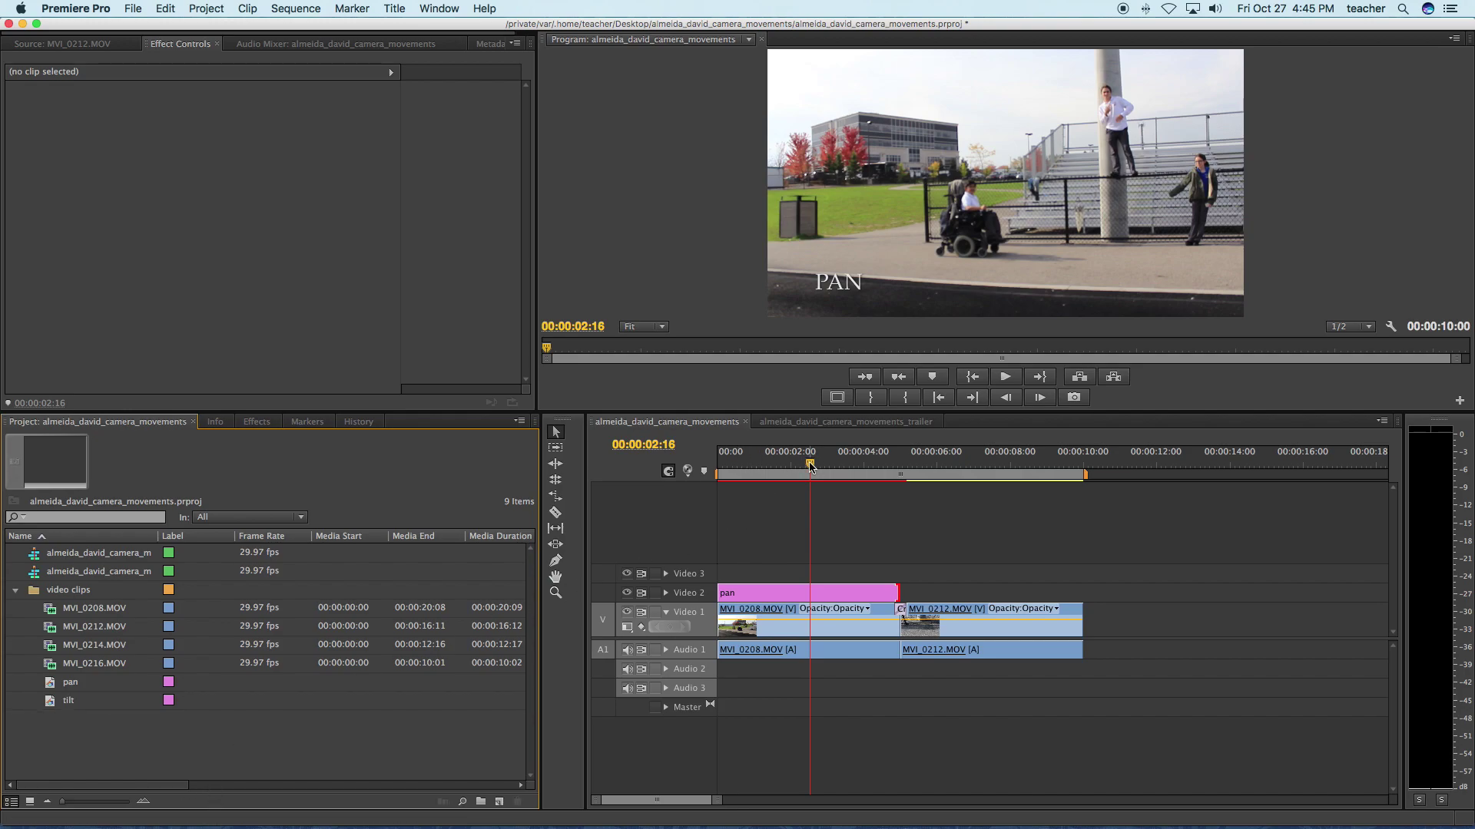
pyautogui.moveTo(808, 463); pyautogui.dragTo(928, 465)
pyautogui.hotkey('shift', 'Right')
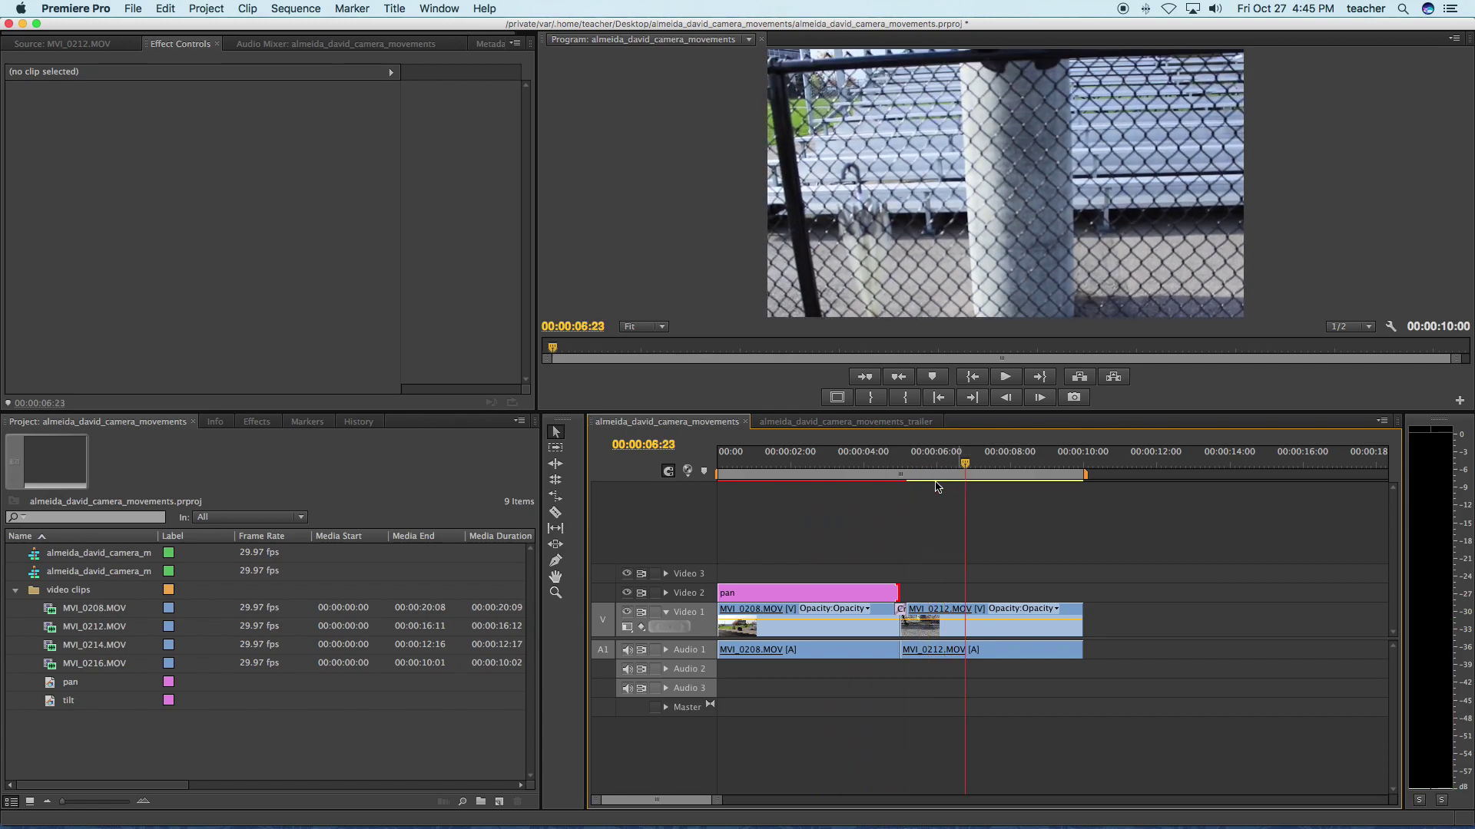
pyautogui.click(63, 707)
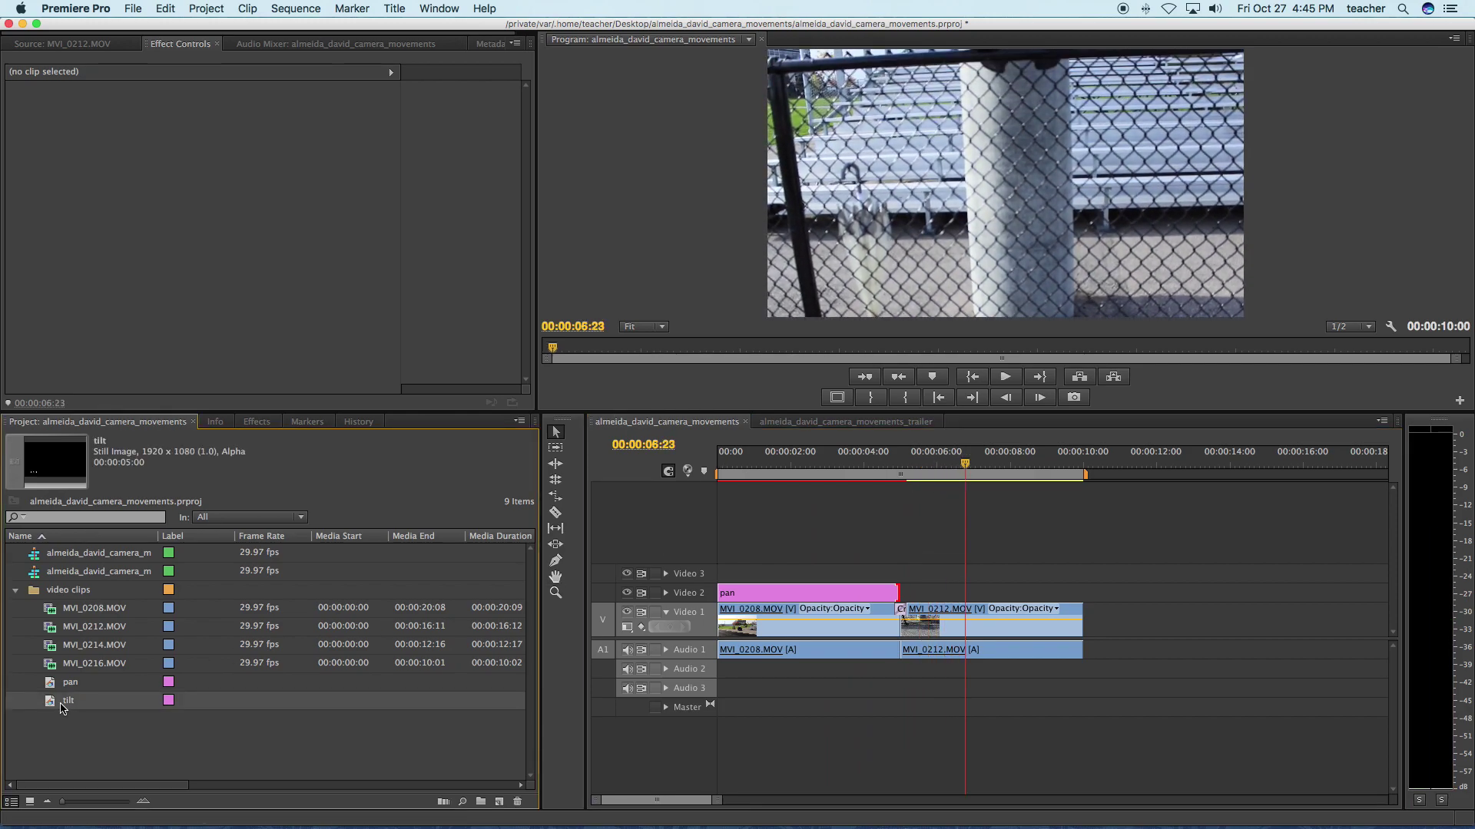
pyautogui.moveTo(367, 678); pyautogui.dragTo(906, 593)
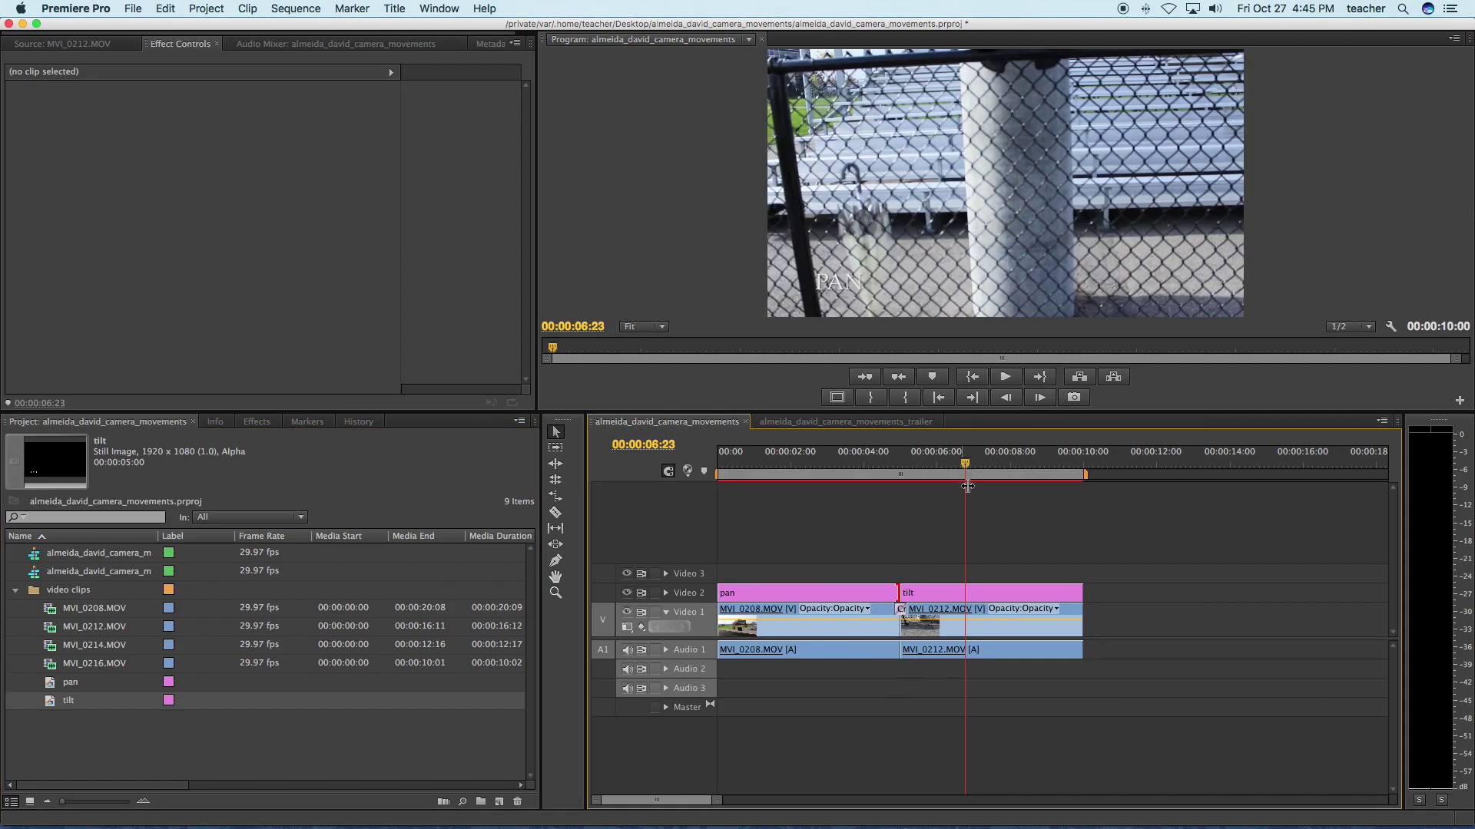
pyautogui.moveTo(967, 464); pyautogui.dragTo(939, 474)
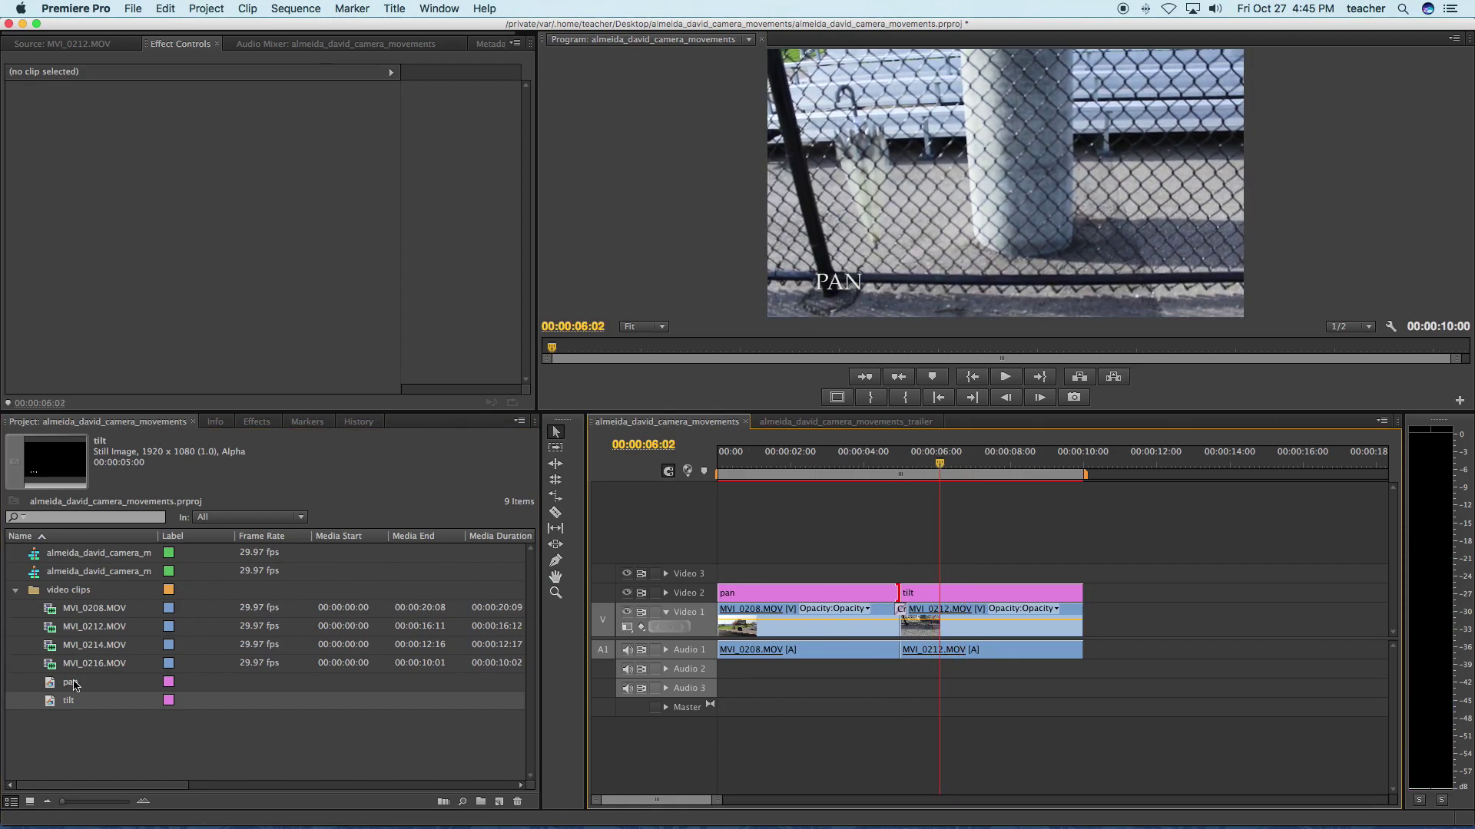
# - Change the tilt title's text from PAN to 'TILT' and close the Titler
pyautogui.doubleClick(925, 598)
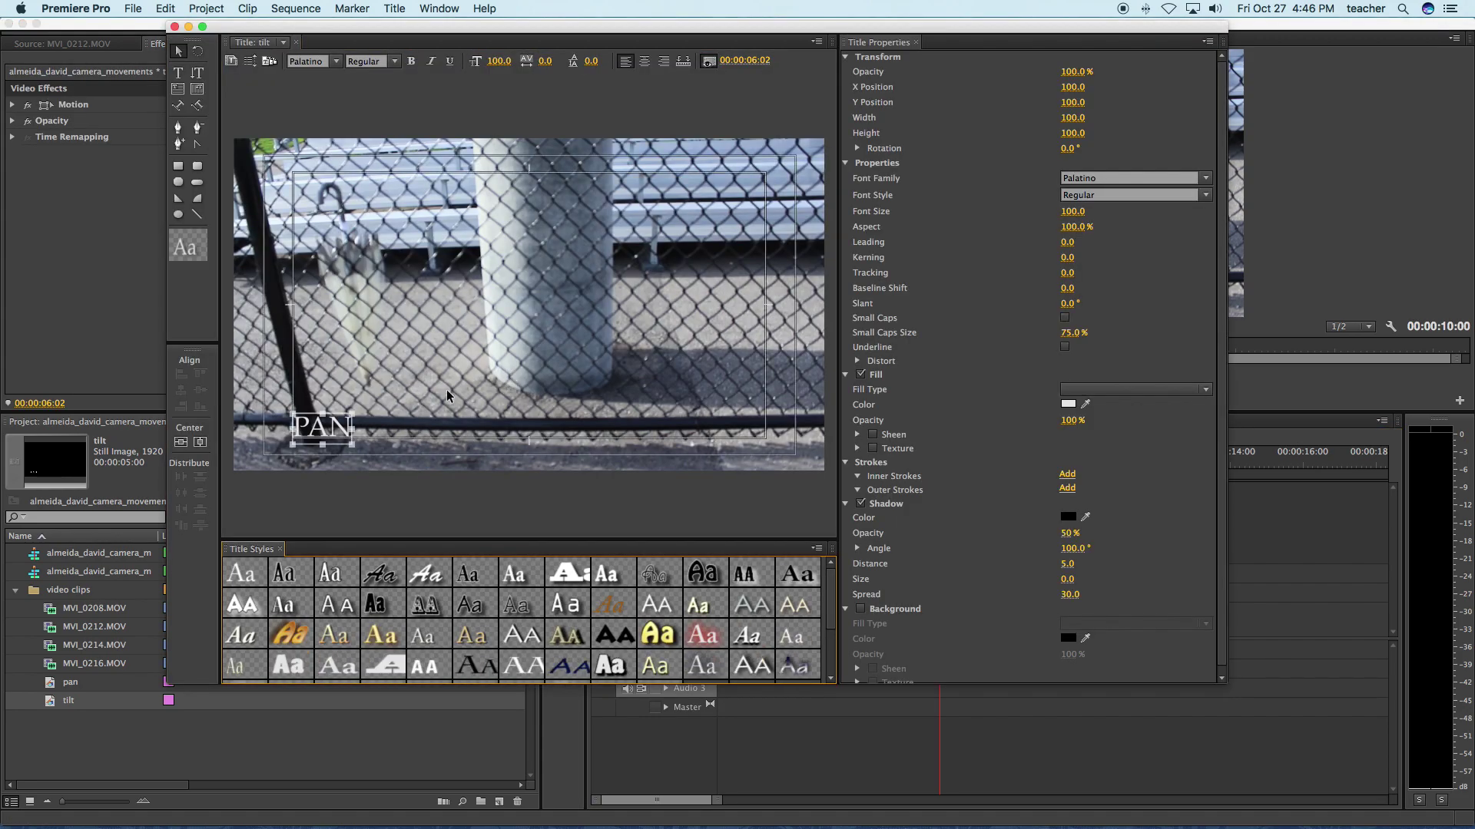
pyautogui.doubleClick(332, 424)
pyautogui.doubleClick(332, 425)
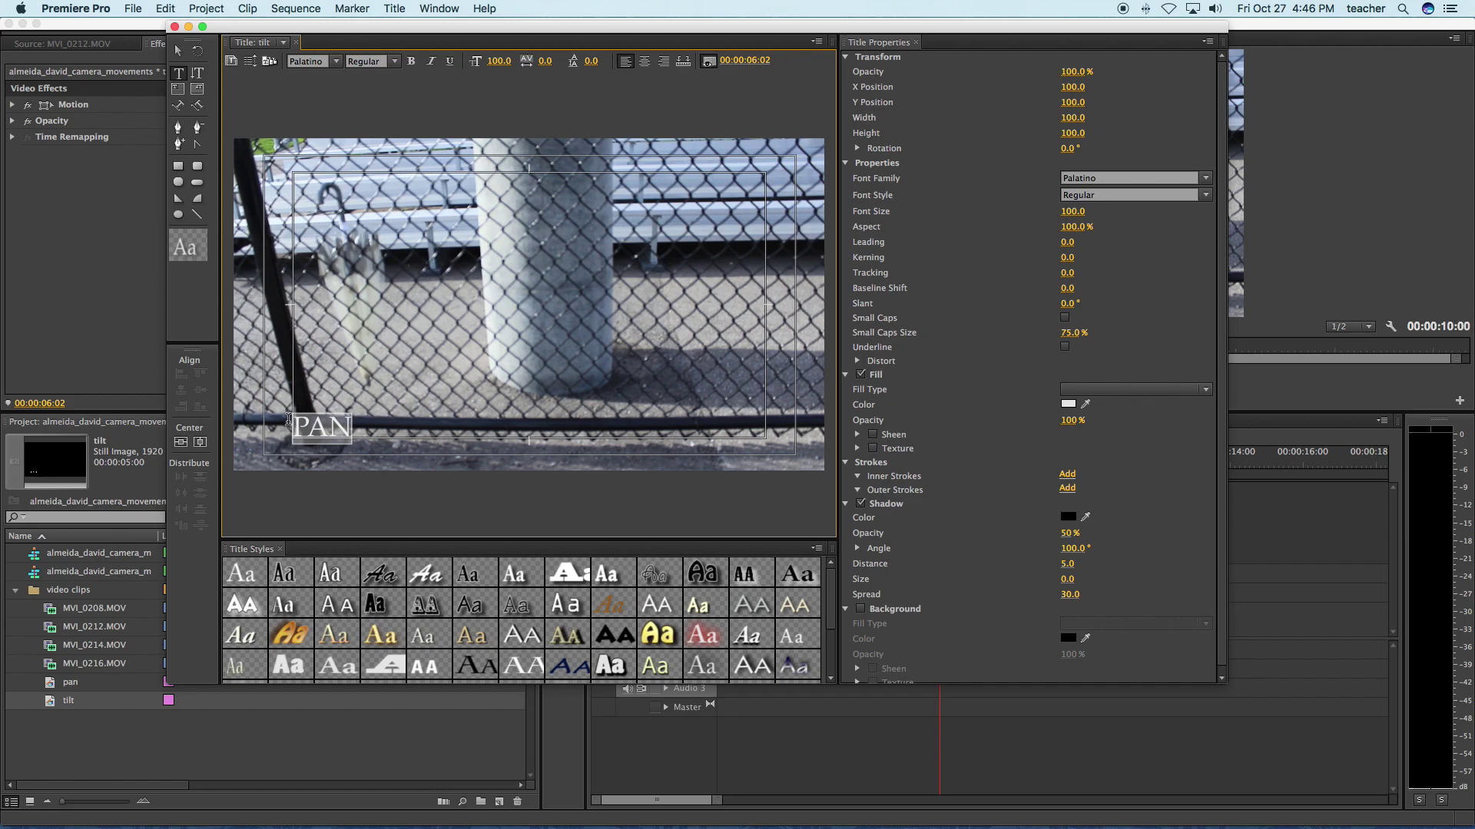
pyautogui.write('tilt')
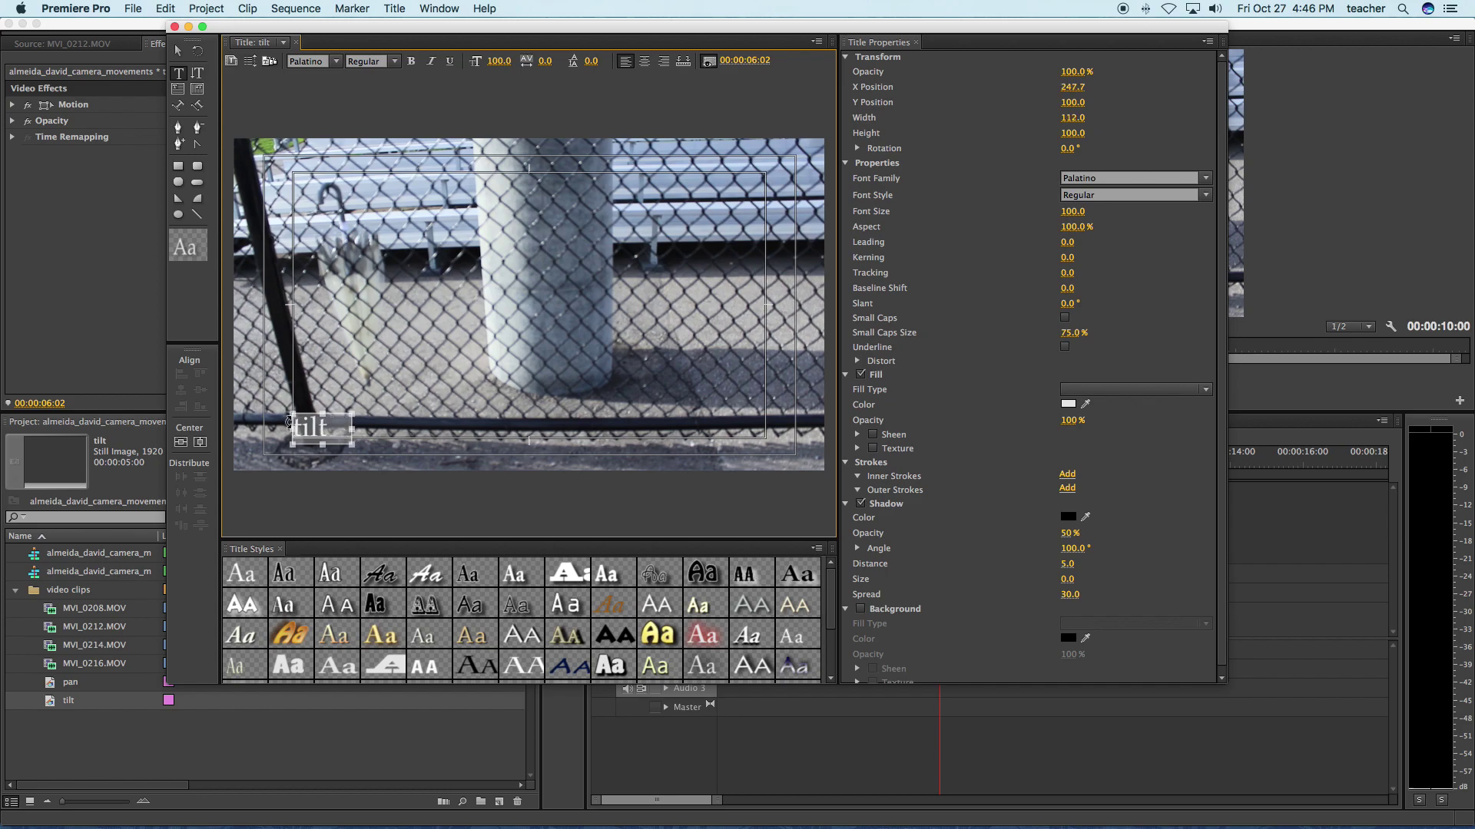
pyautogui.press('BackSpace')
pyautogui.press('BackSpace')
pyautogui.press('BackSpace')
pyautogui.press('BackSpace')
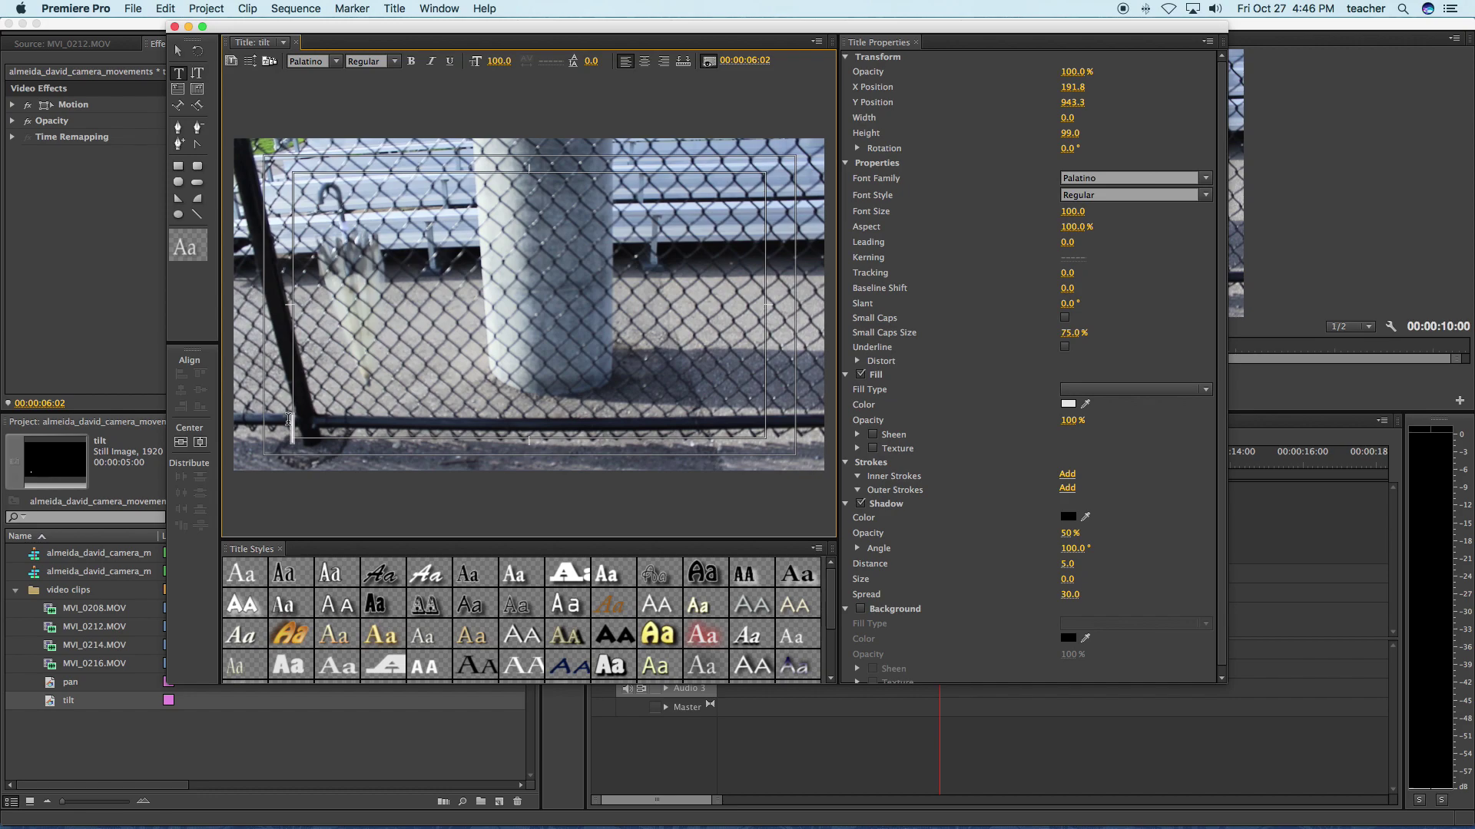
pyautogui.write('TILT')
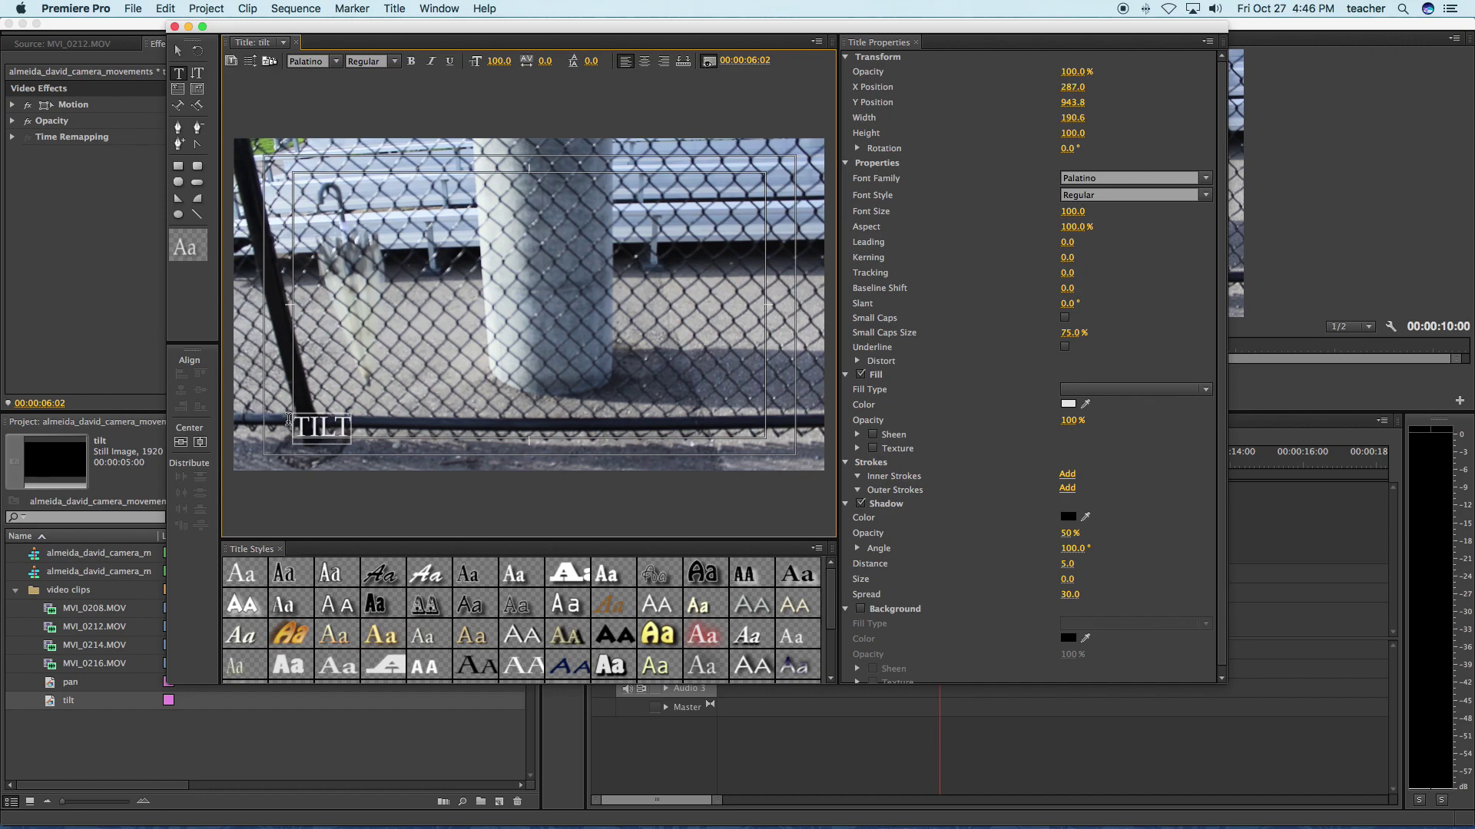
pyautogui.click(174, 26)
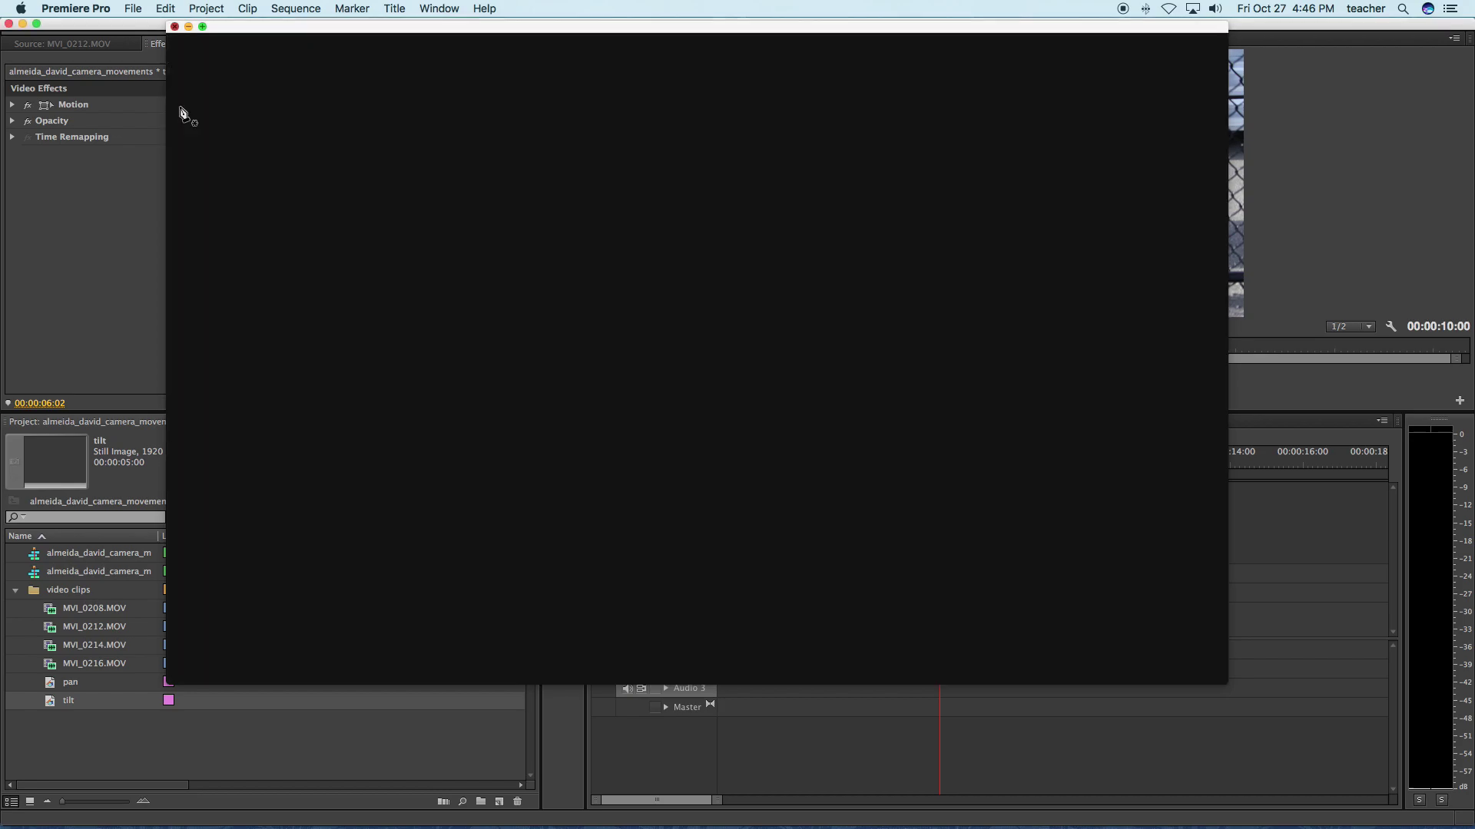
# - Scrub through the PAN and TILT titles on the timeline and save the project
pyautogui.click(878, 461)
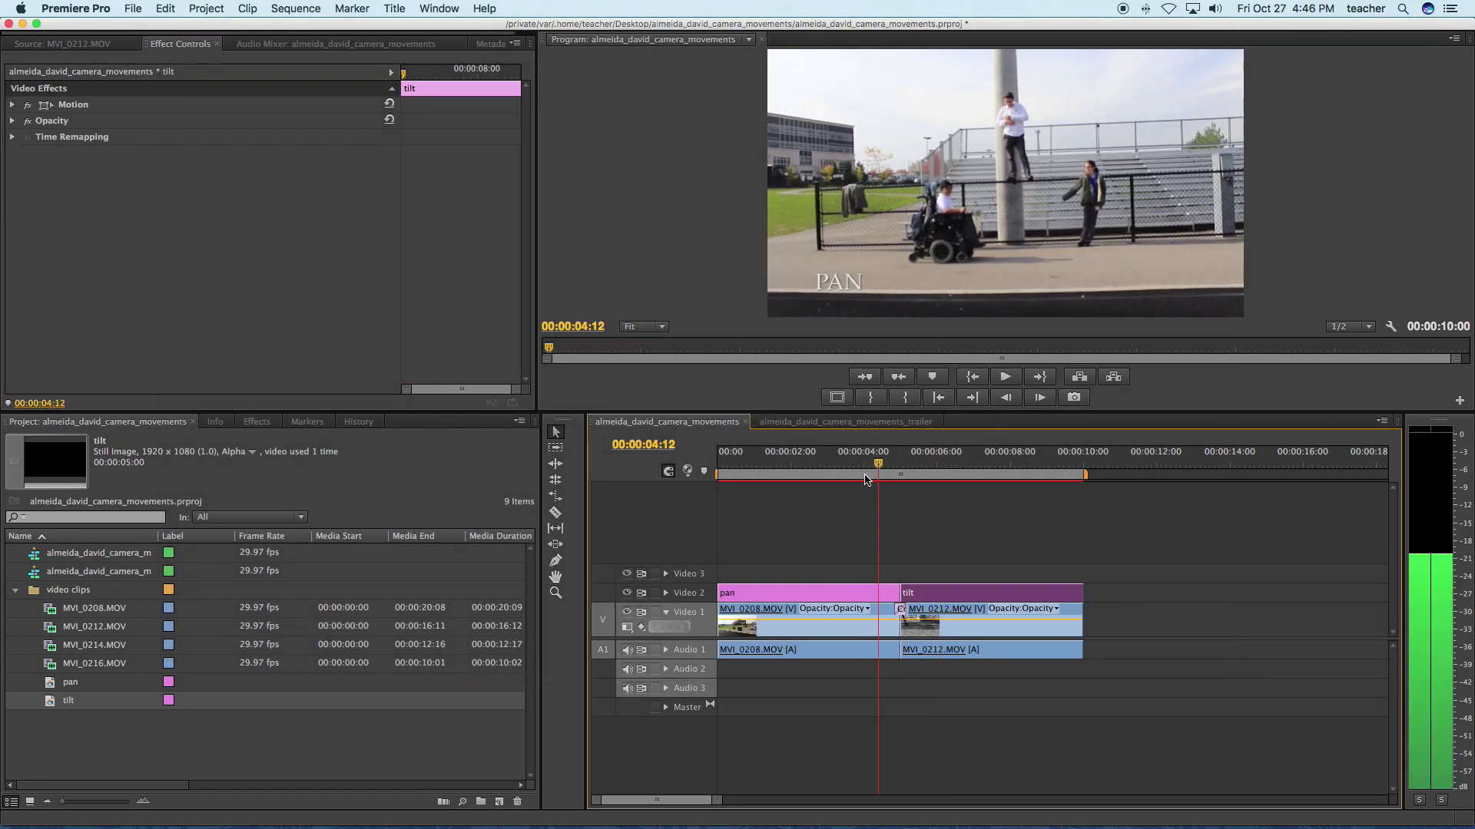
pyautogui.moveTo(864, 480); pyautogui.dragTo(1044, 482)
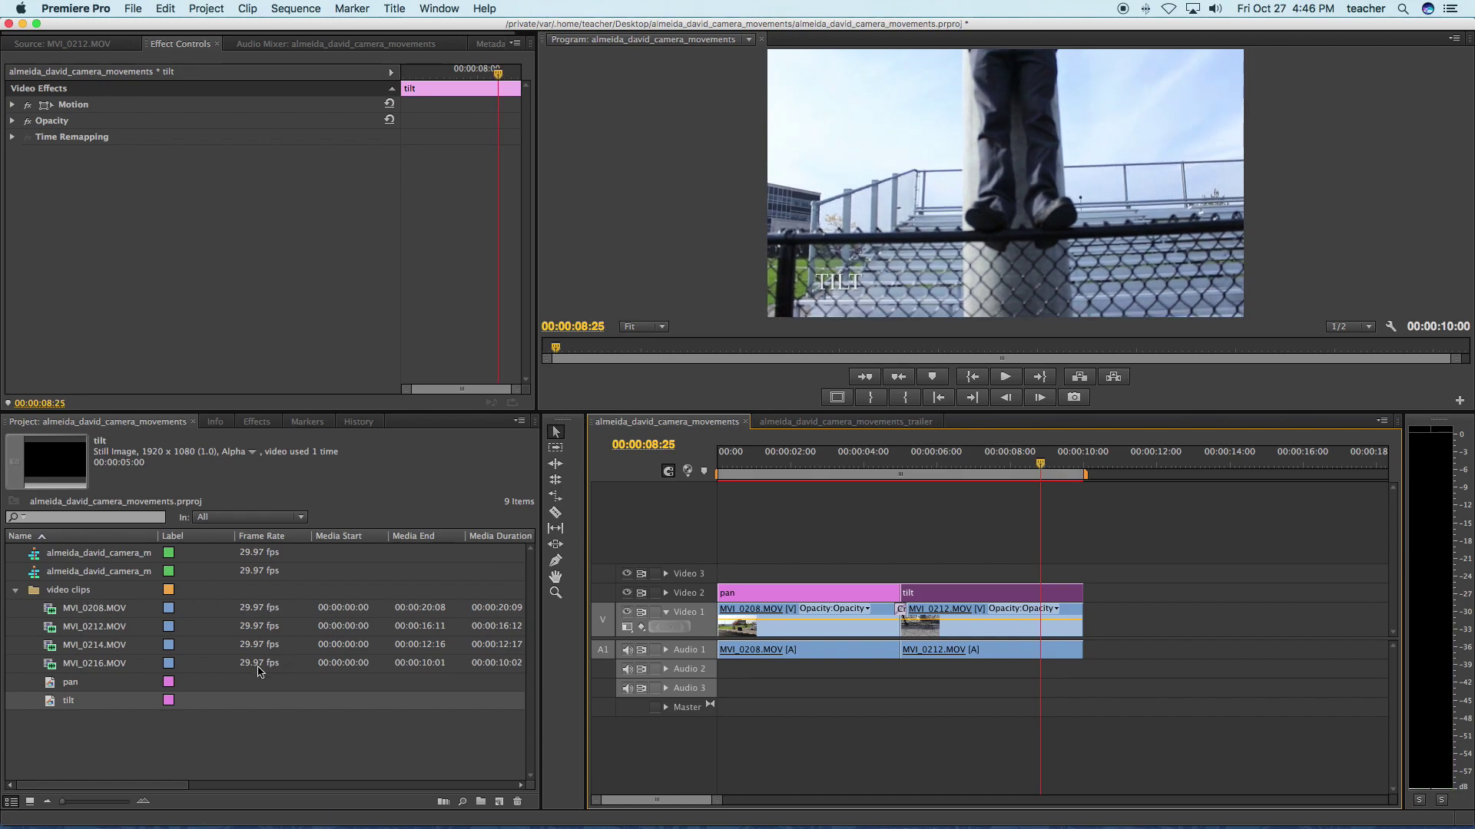
pyautogui.click(111, 739)
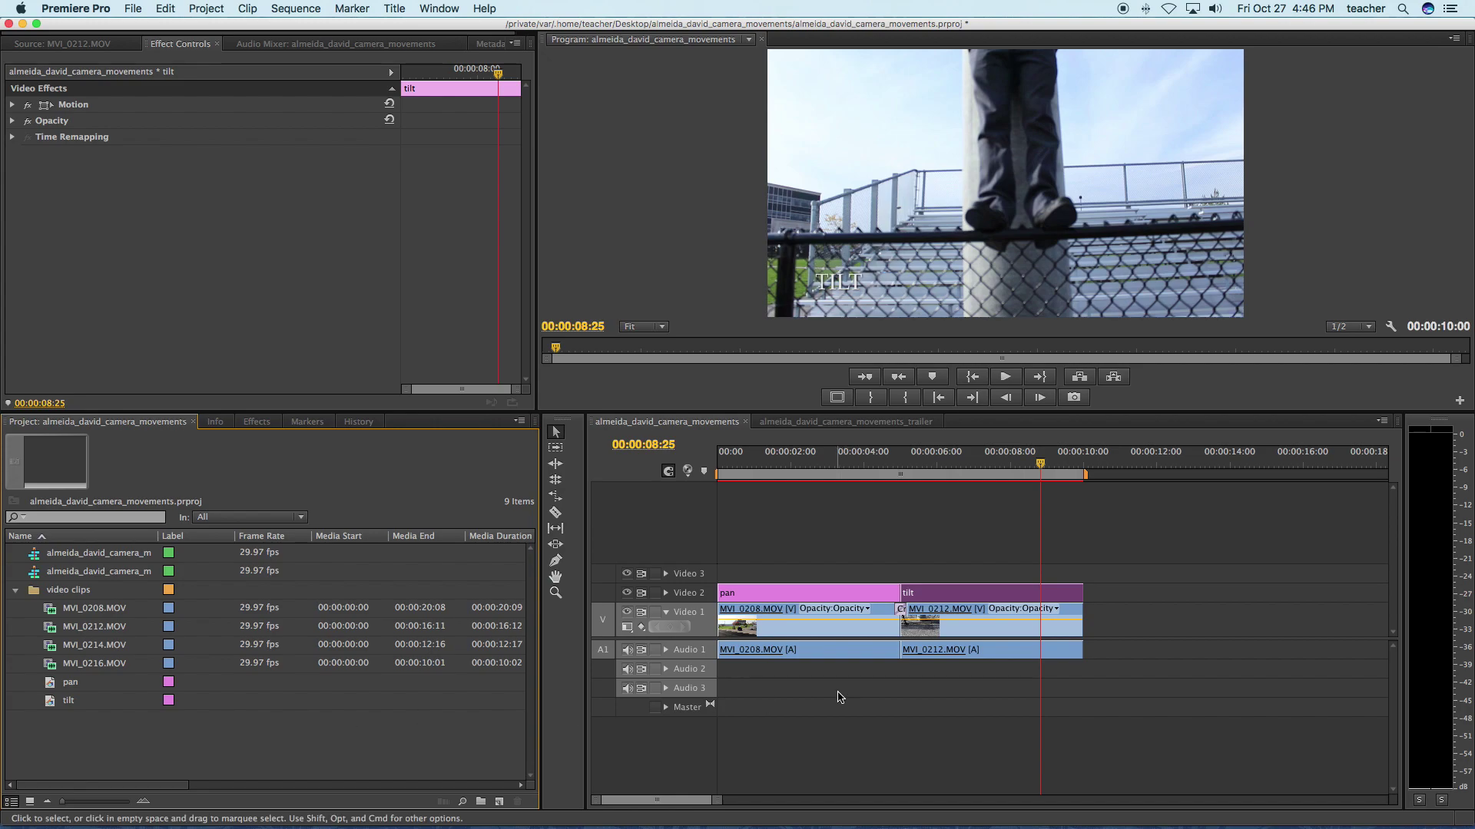
pyautogui.press('super+s')
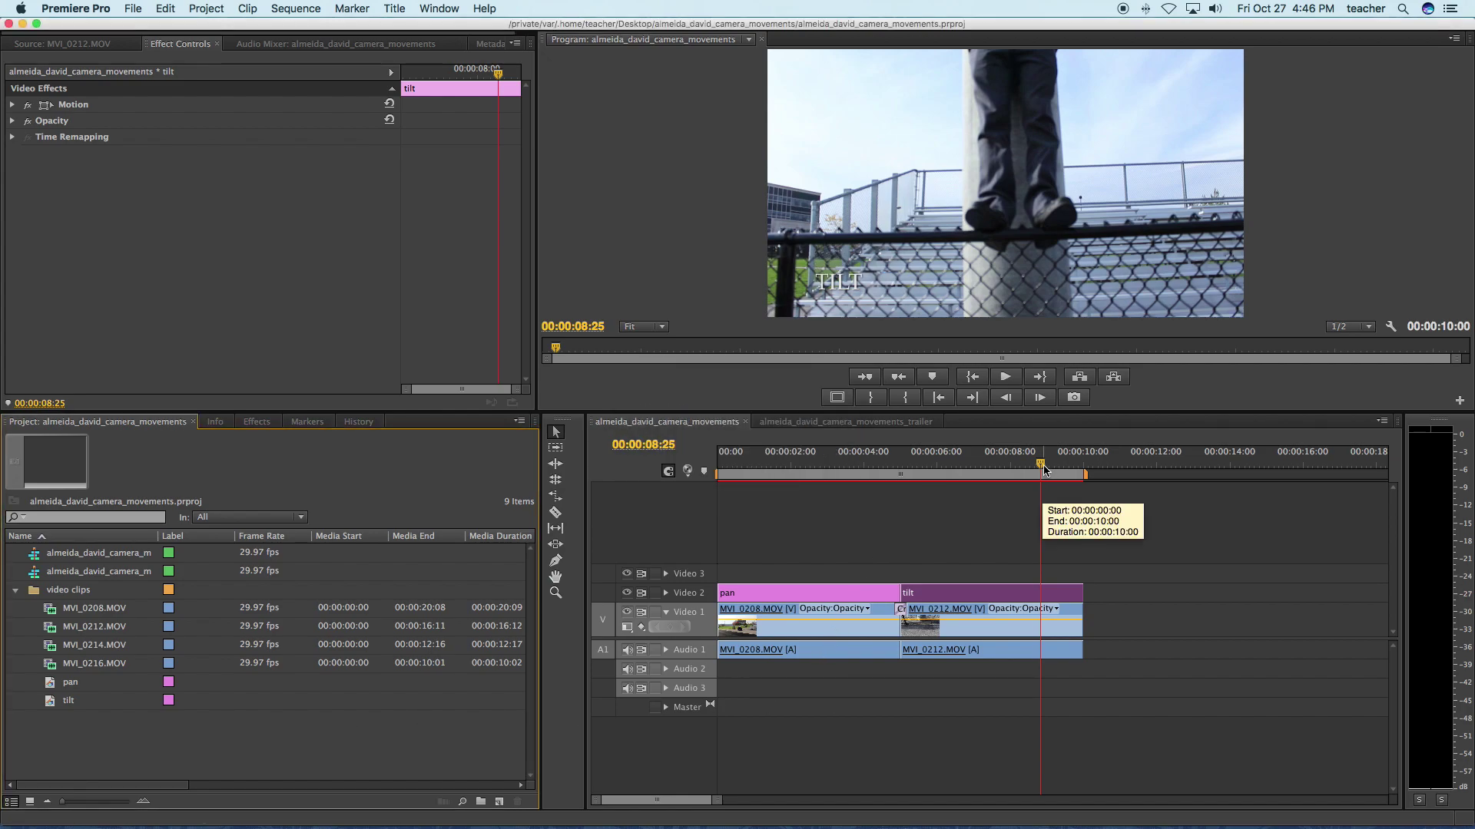
pyautogui.moveTo(1041, 465); pyautogui.dragTo(997, 487)
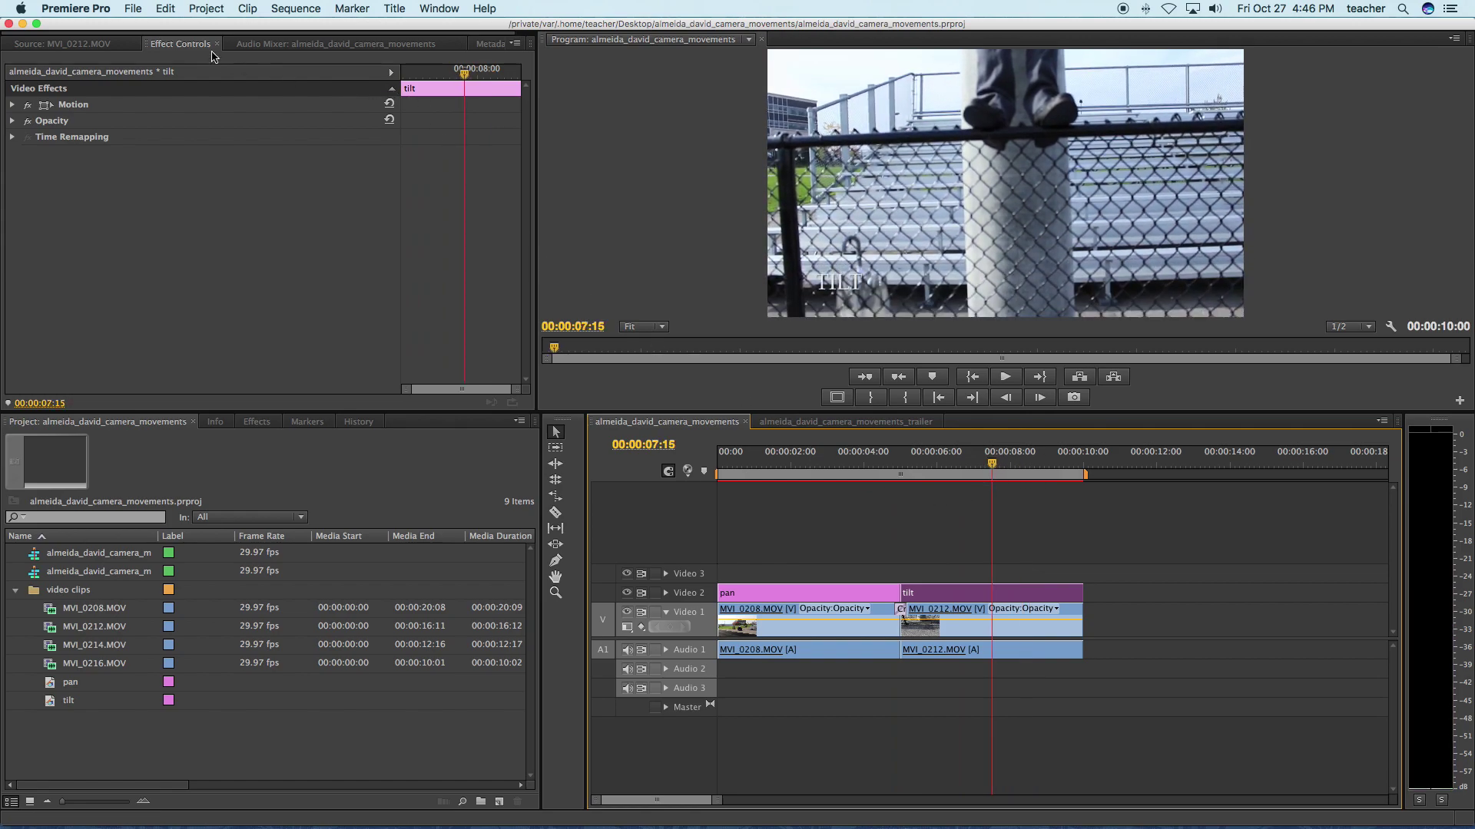
# - With the camera movements sequence active, bring up File > Export > Media settings
pyautogui.click(136, 9)
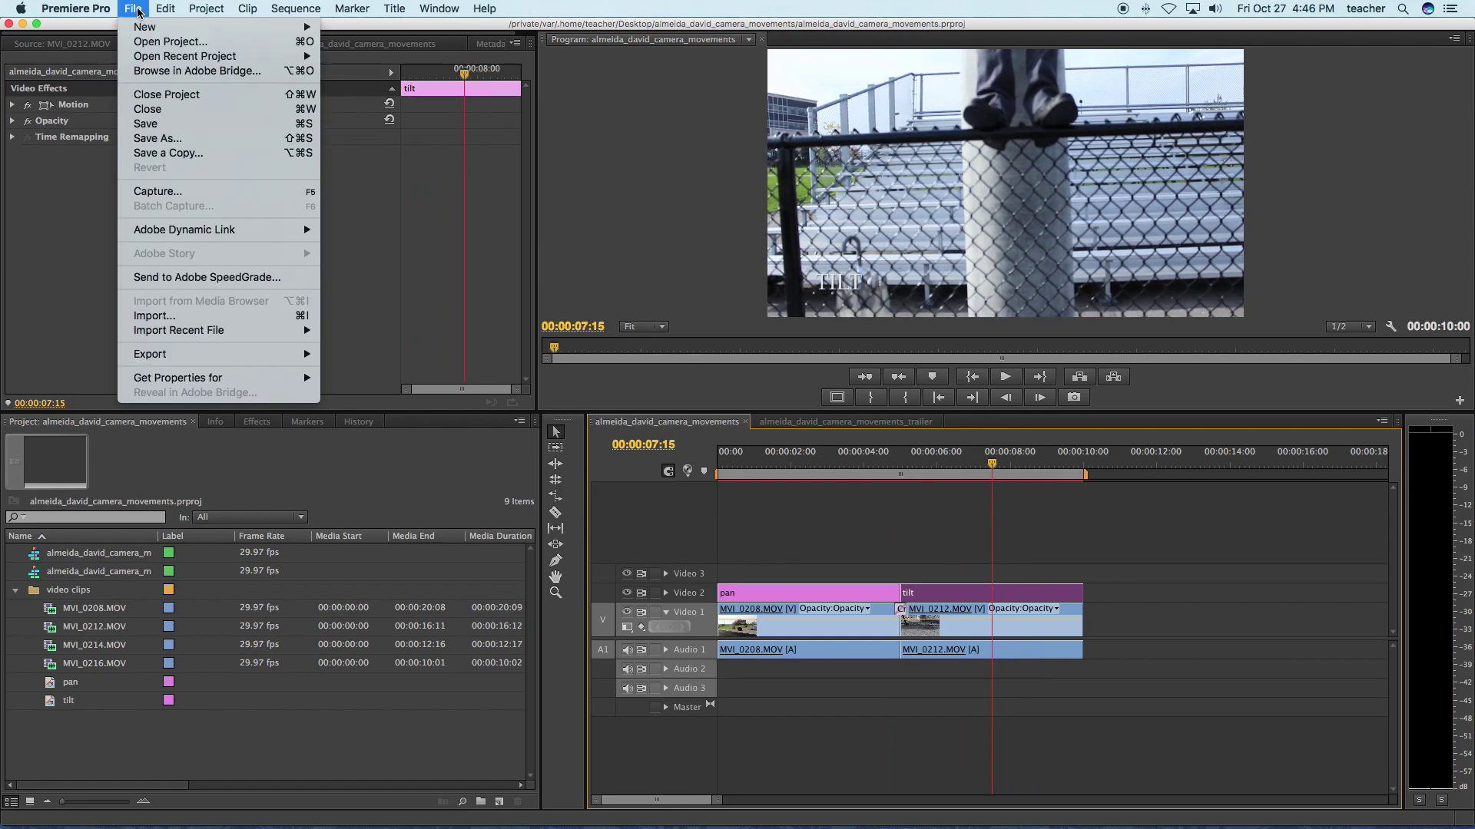
pyautogui.moveTo(203, 356)
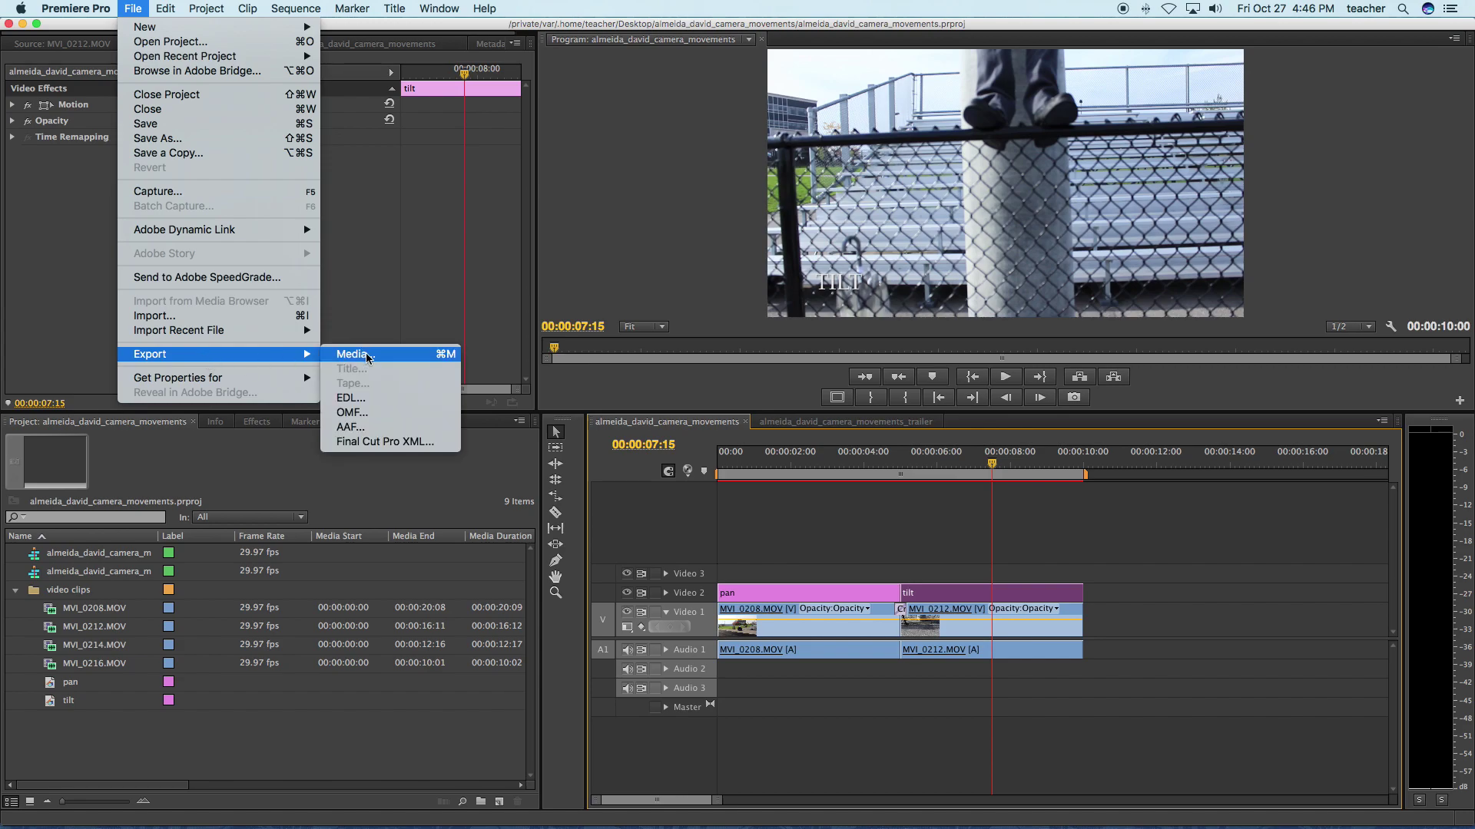
pyautogui.click(719, 490)
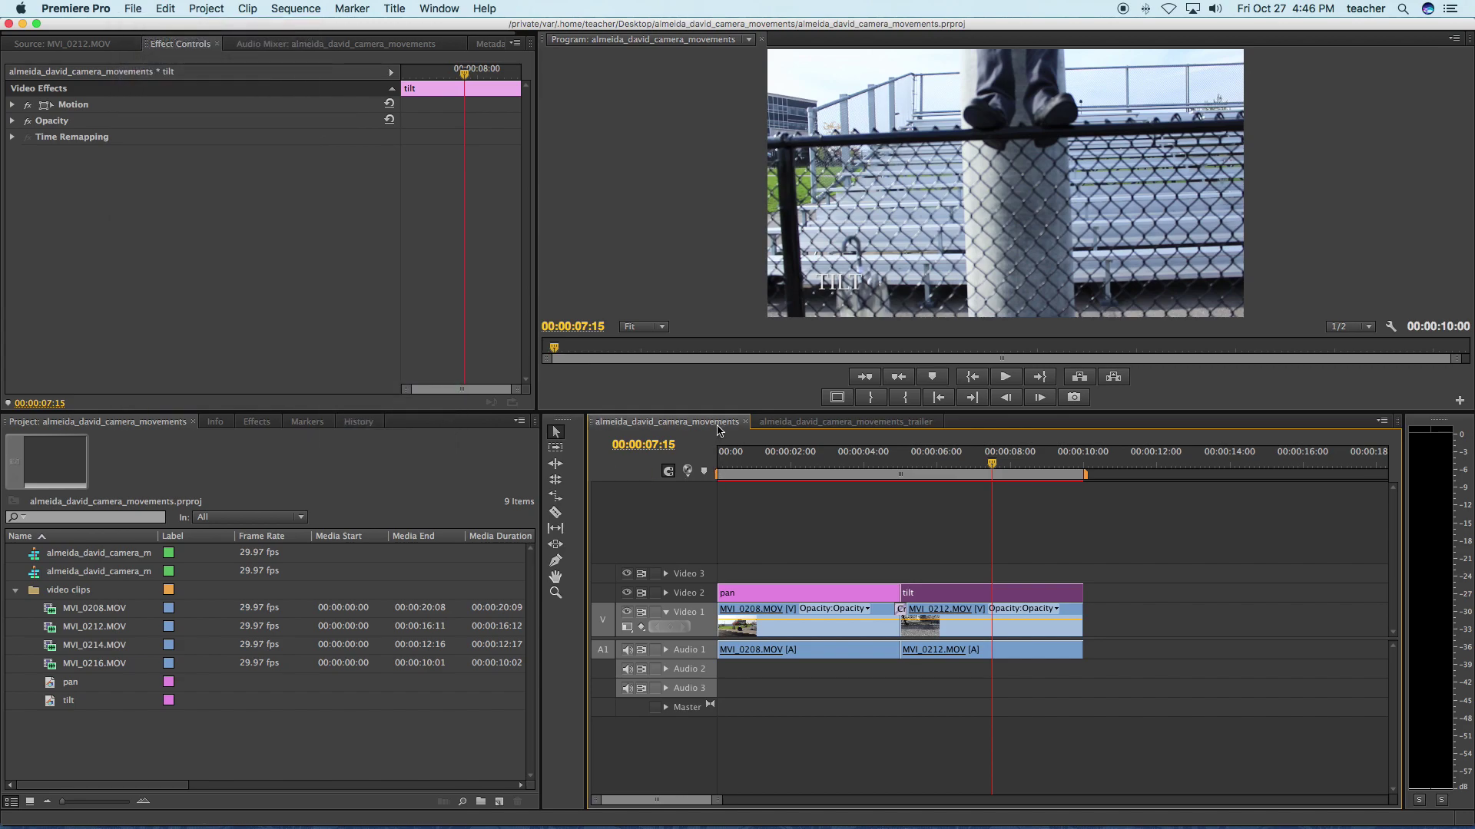
pyautogui.click(799, 423)
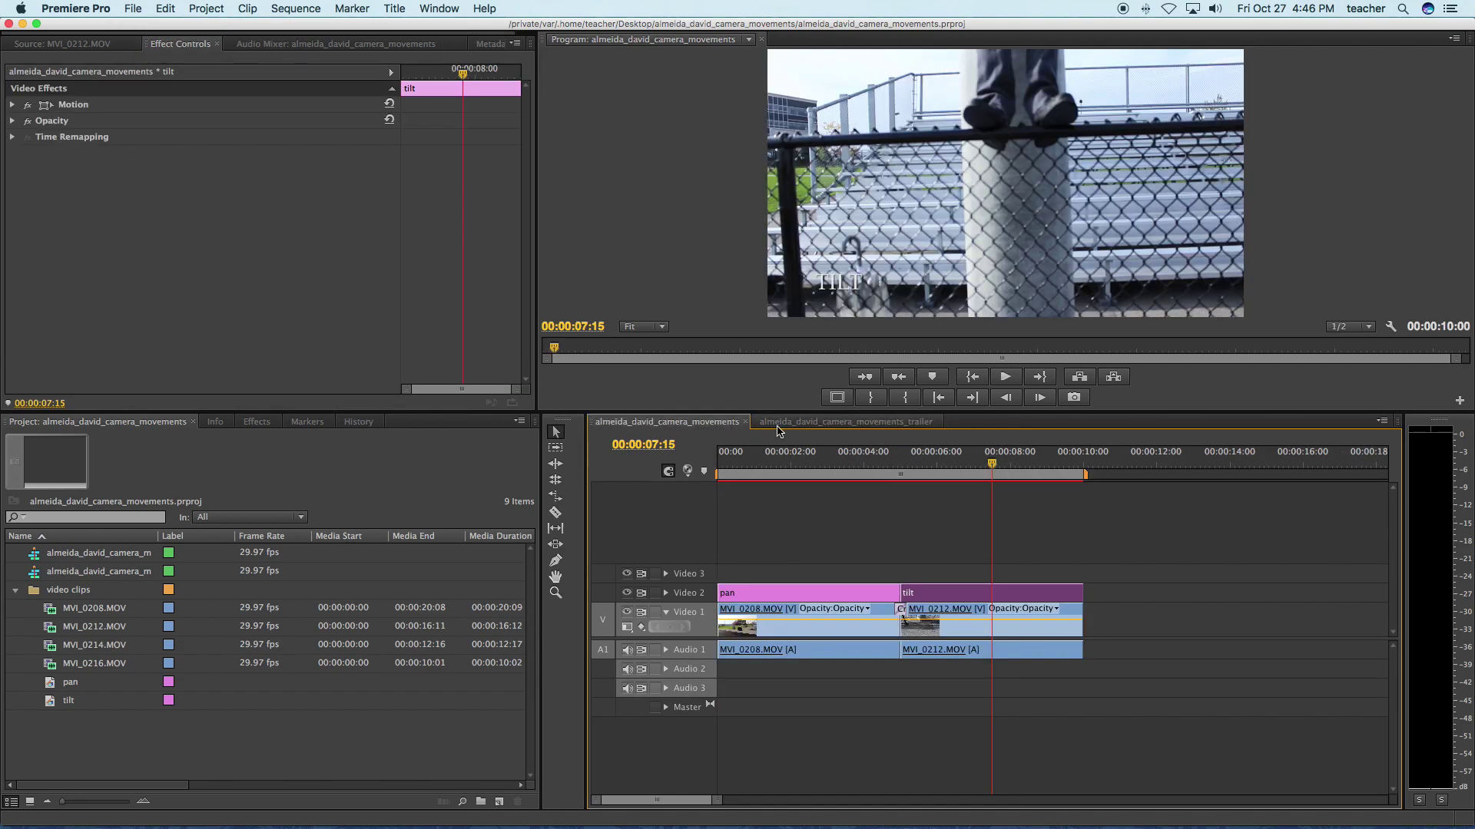
pyautogui.click(708, 425)
pyautogui.click(134, 9)
pyautogui.moveTo(248, 362)
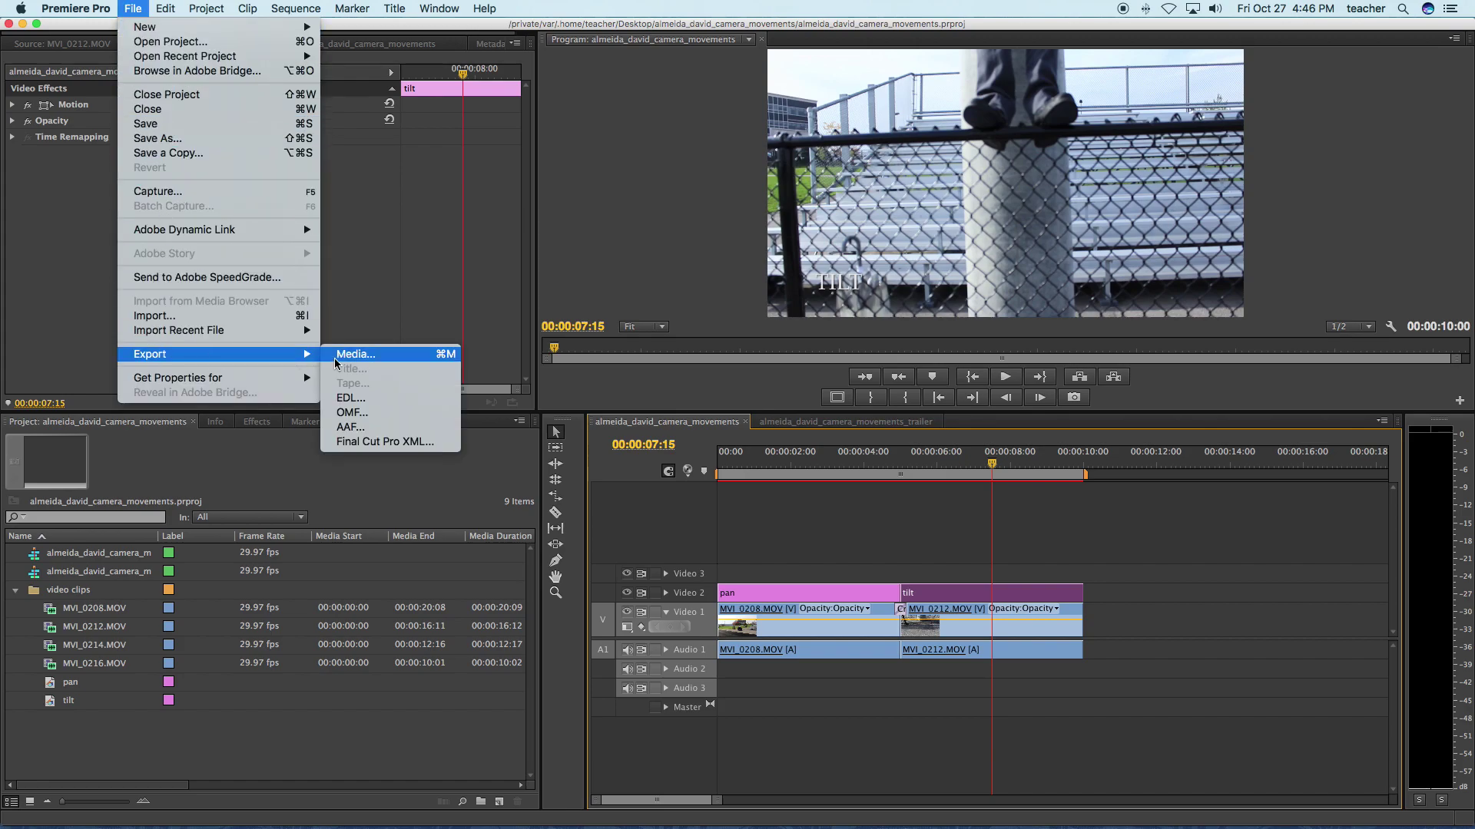
pyautogui.click(355, 364)
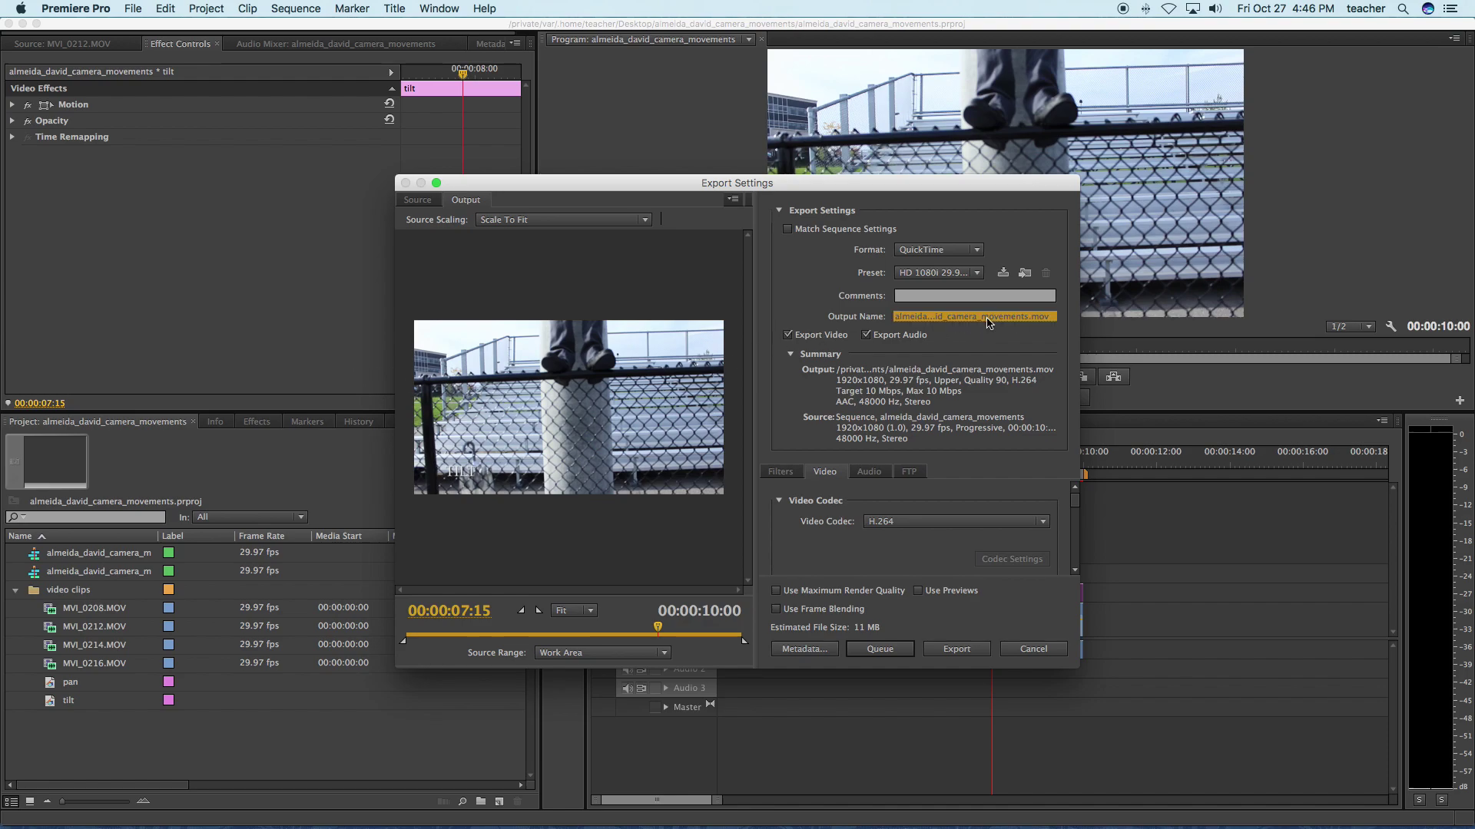
# - Keep the default output name, set Format to H.264, and export the sequence as an MP4
pyautogui.click(990, 322)
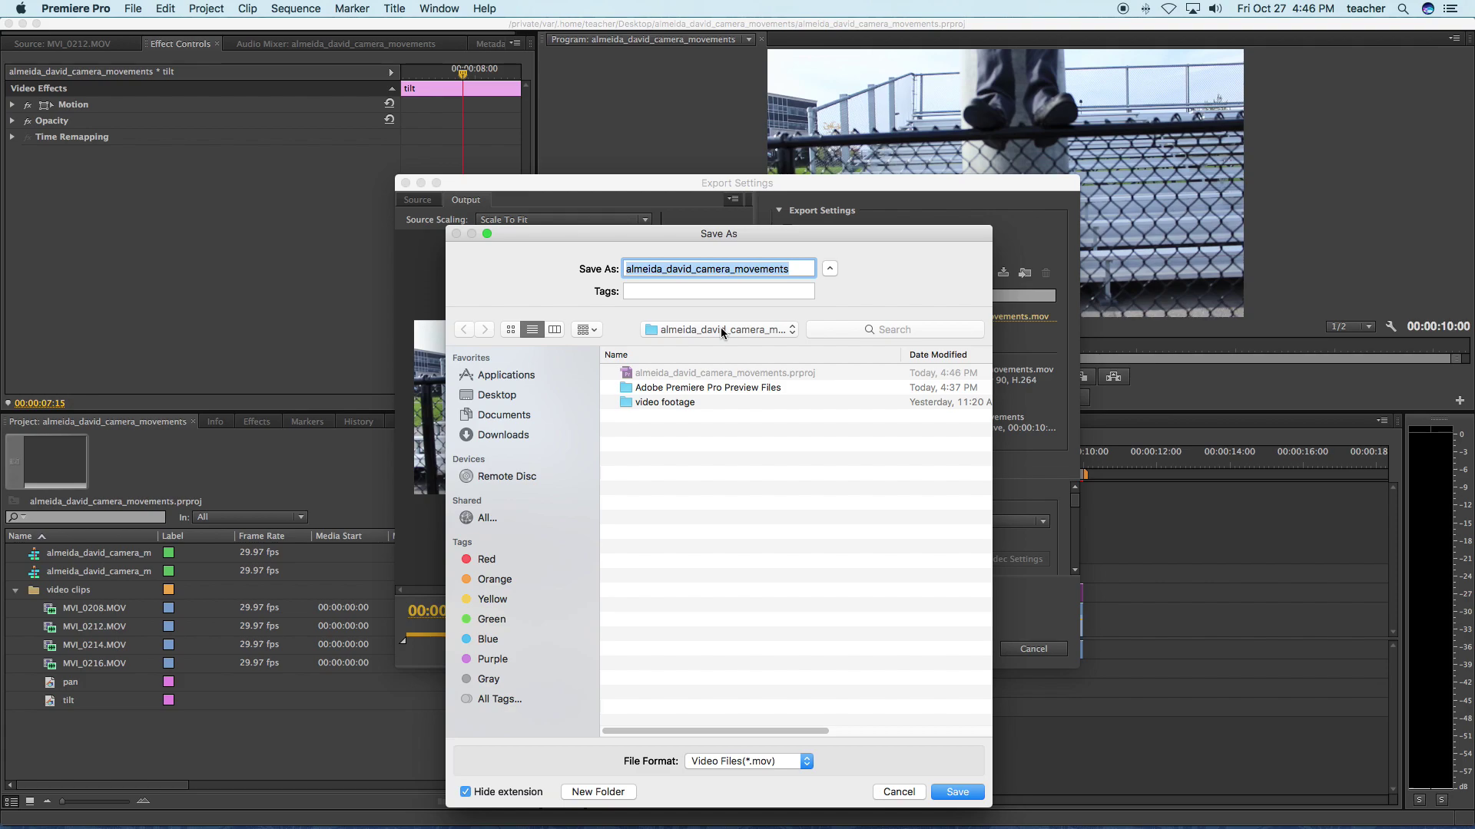
pyautogui.click(957, 792)
pyautogui.click(972, 251)
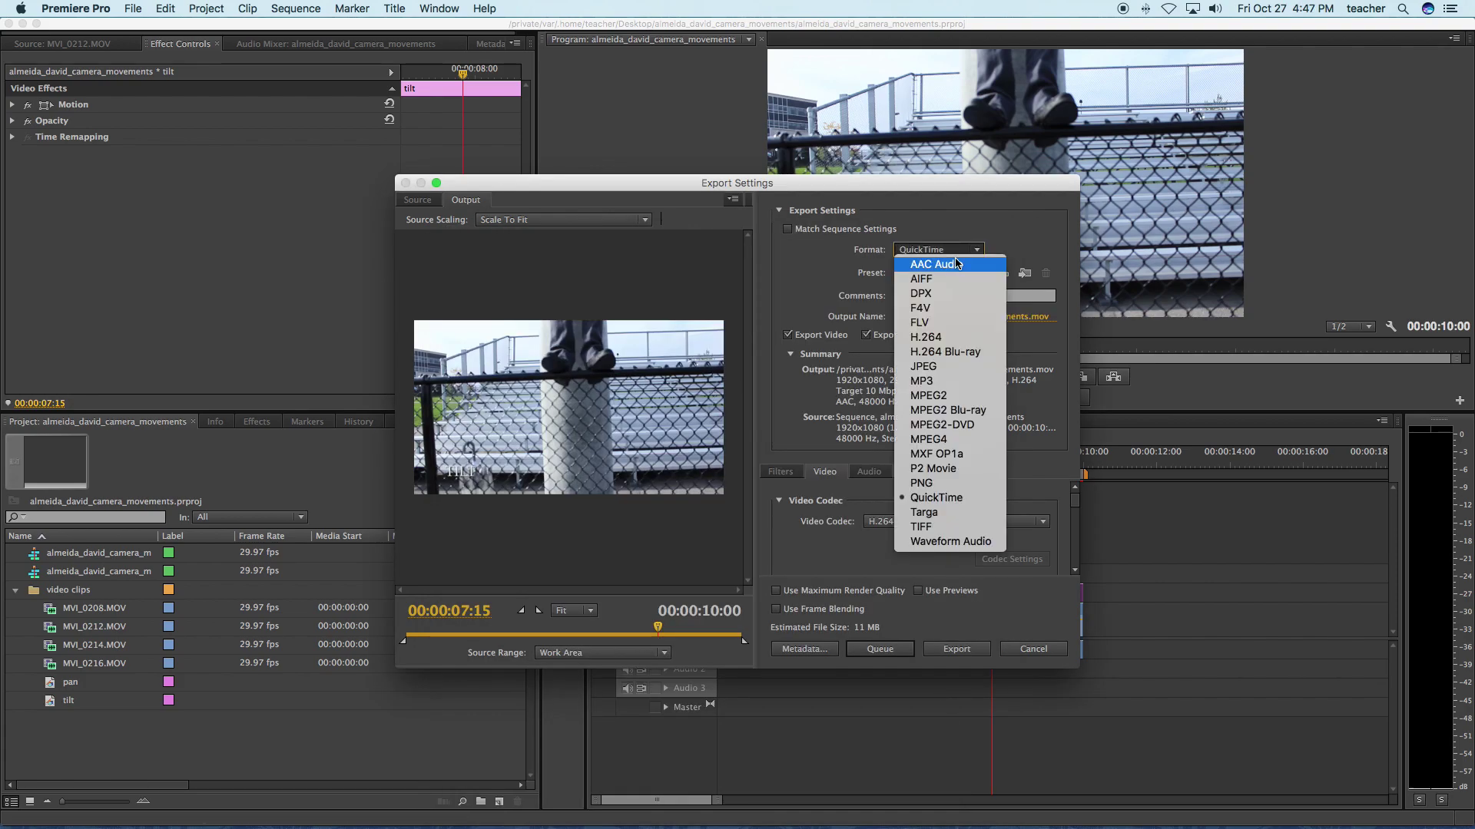
pyautogui.click(943, 341)
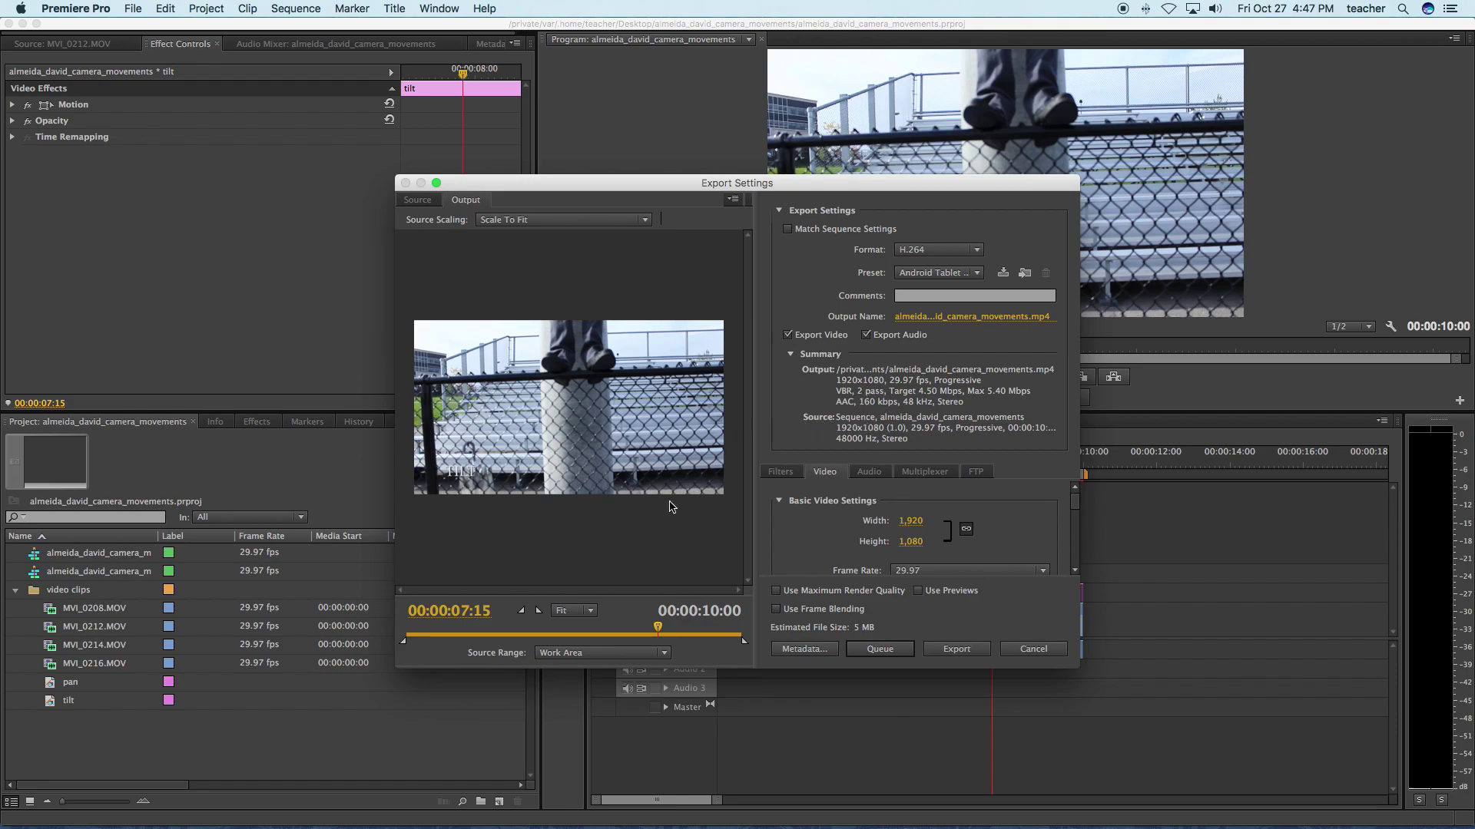
pyautogui.moveTo(658, 627)
pyautogui.mouseDown()
pyautogui.moveTo(503, 627)
pyautogui.moveTo(637, 634)
pyautogui.mouseUp()
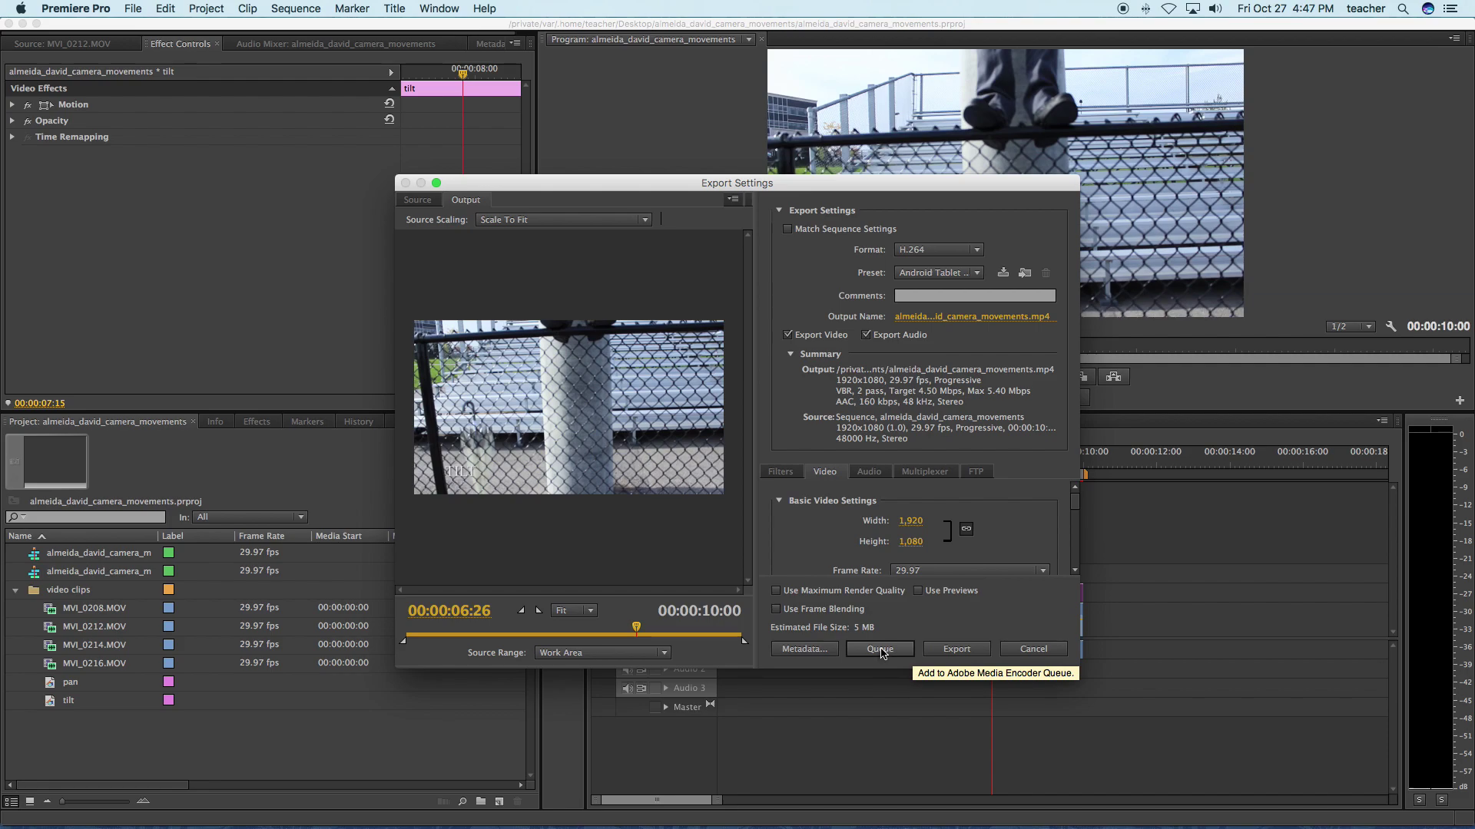
pyautogui.click(950, 654)
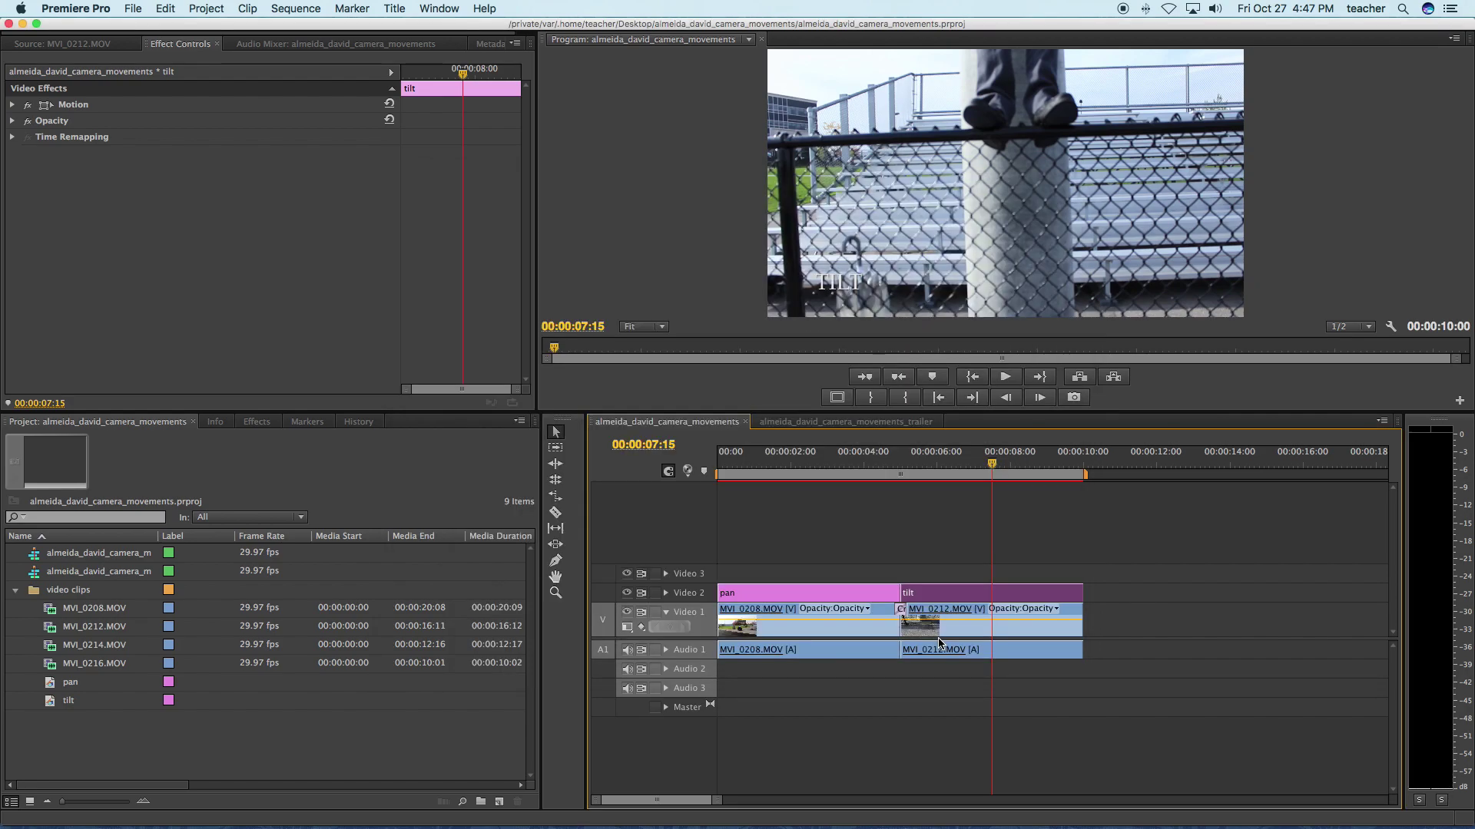
# - Wait for the MP4 encode to finish, then reveal the Dock at the bottom of the screen
pyautogui.moveTo(346, 823)
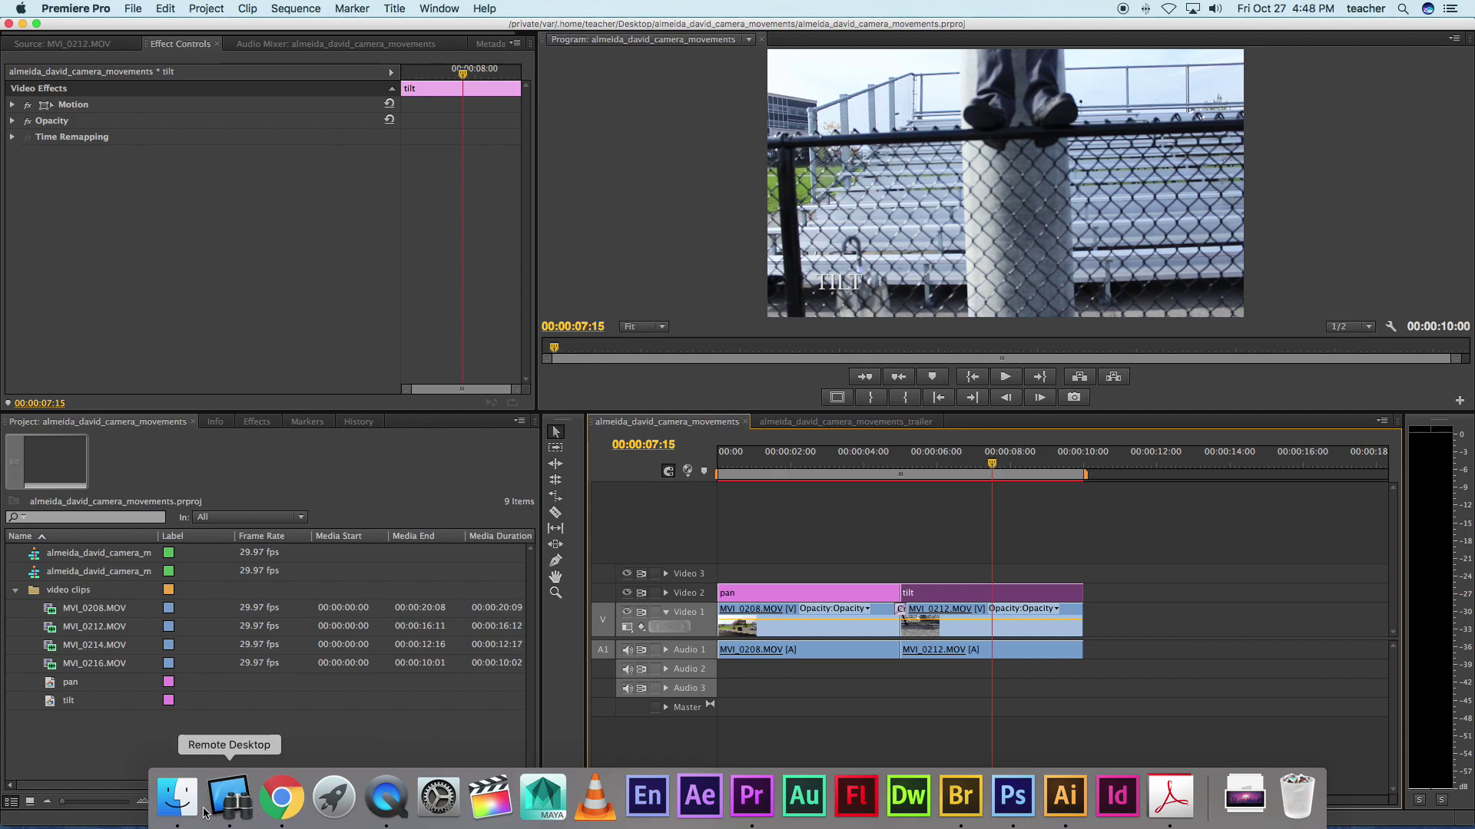
# - In Finder, open Desktop > almeida_david_camera_movements and select the exported mp4
pyautogui.click(178, 799)
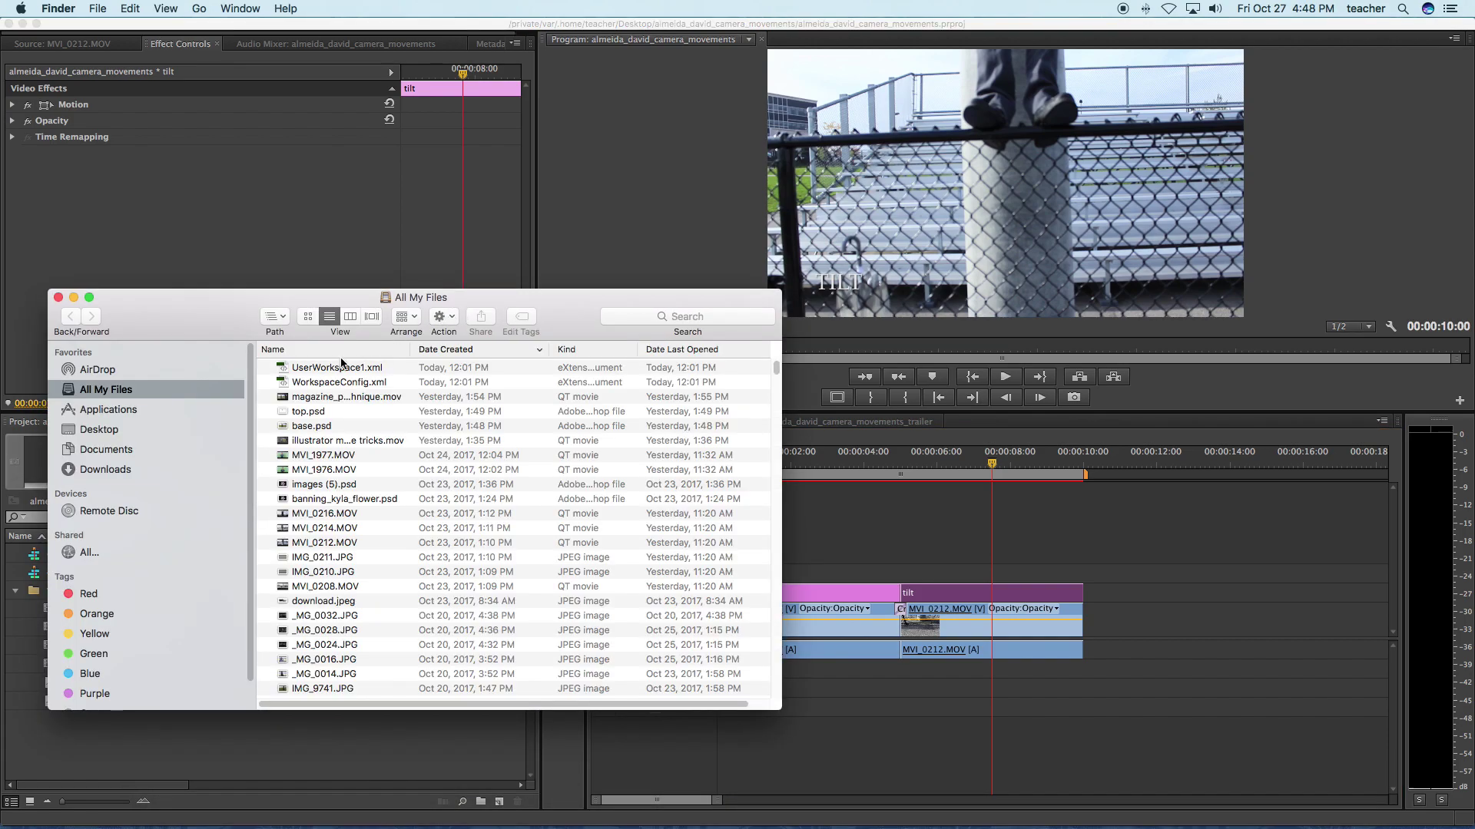
pyautogui.click(99, 430)
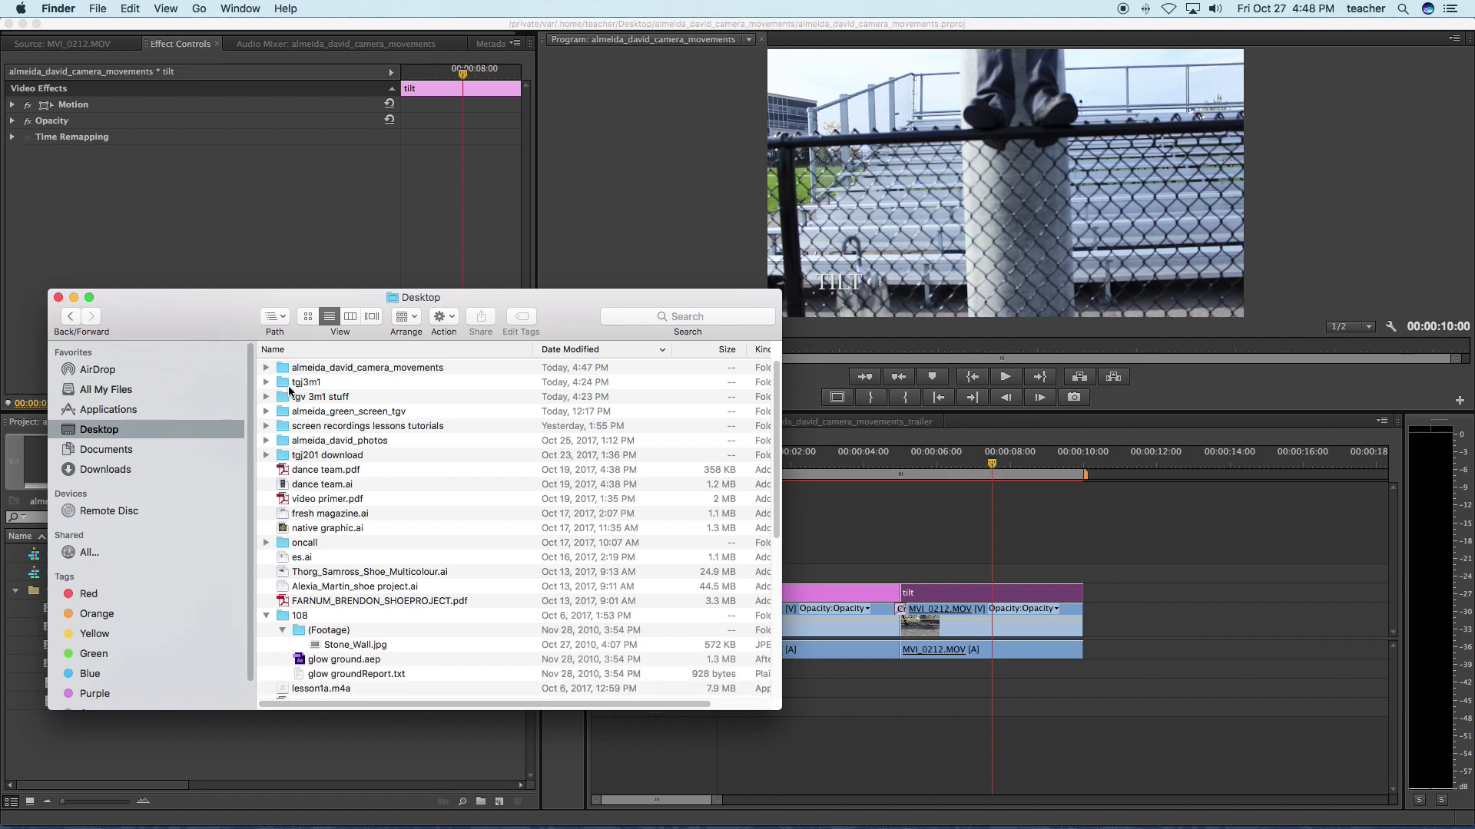
pyautogui.doubleClick(322, 368)
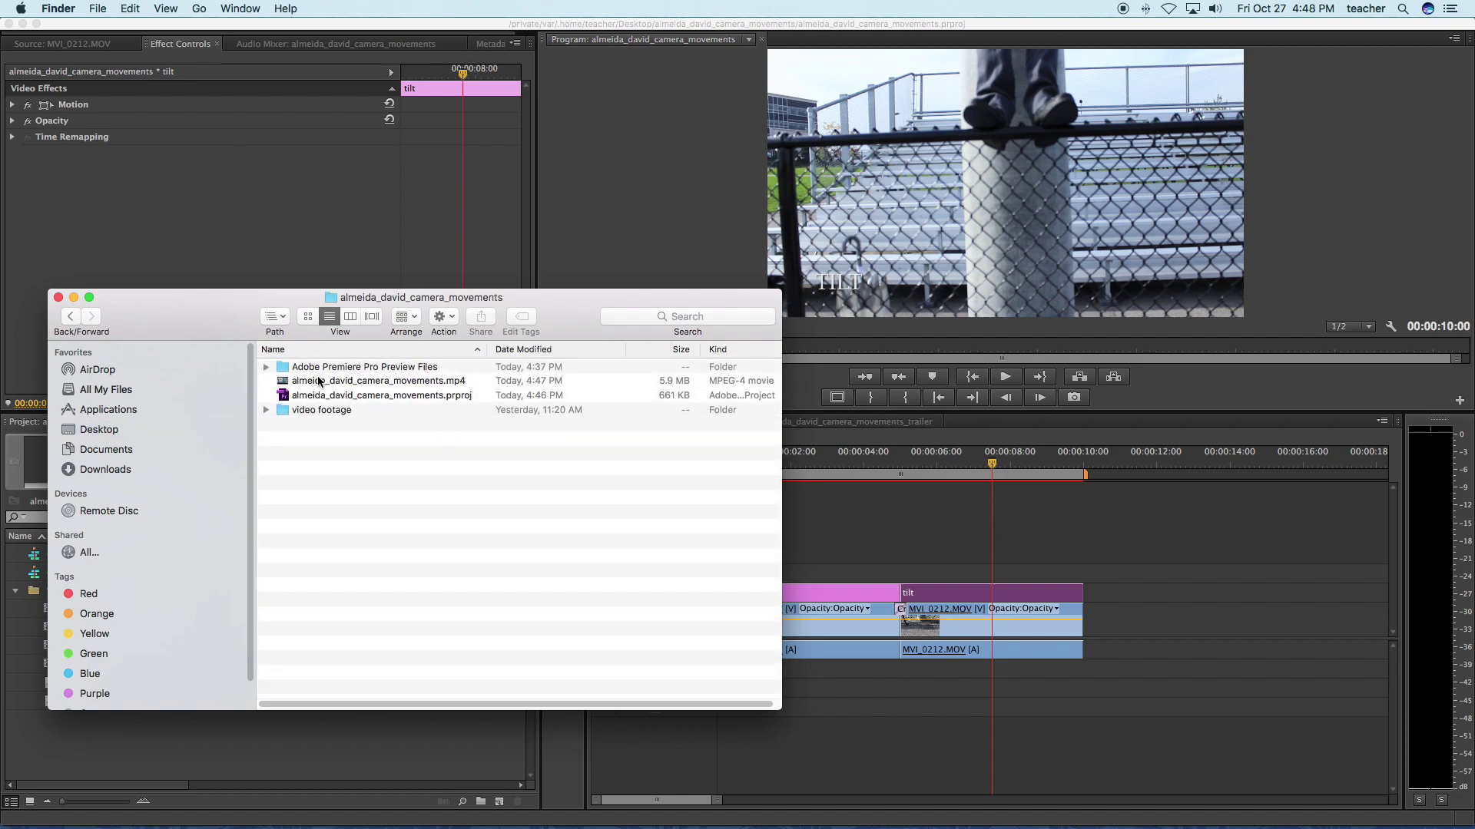
pyautogui.click(315, 384)
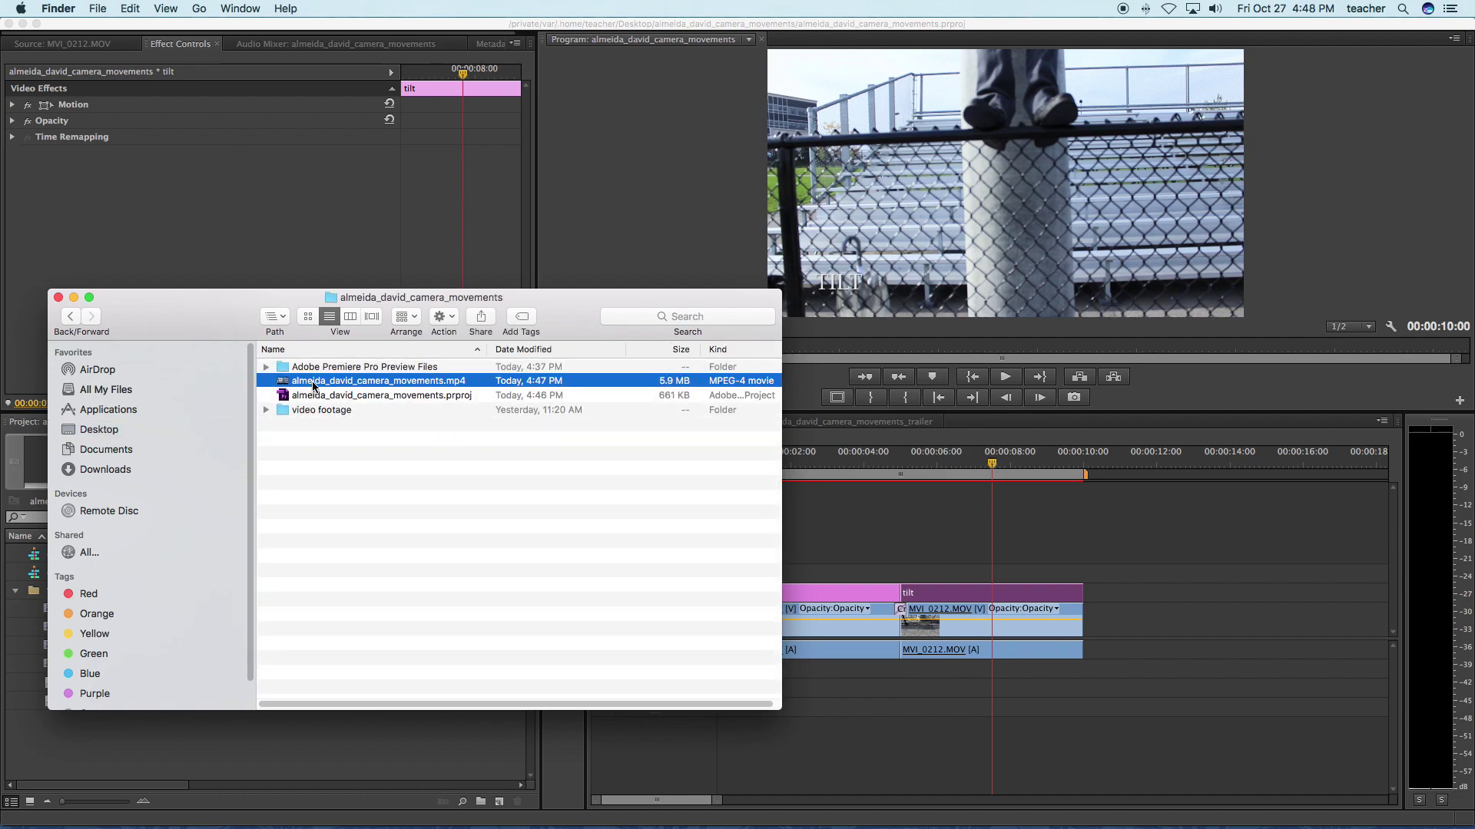
pyautogui.rightClick(312, 386)
pyautogui.moveTo(514, 413)
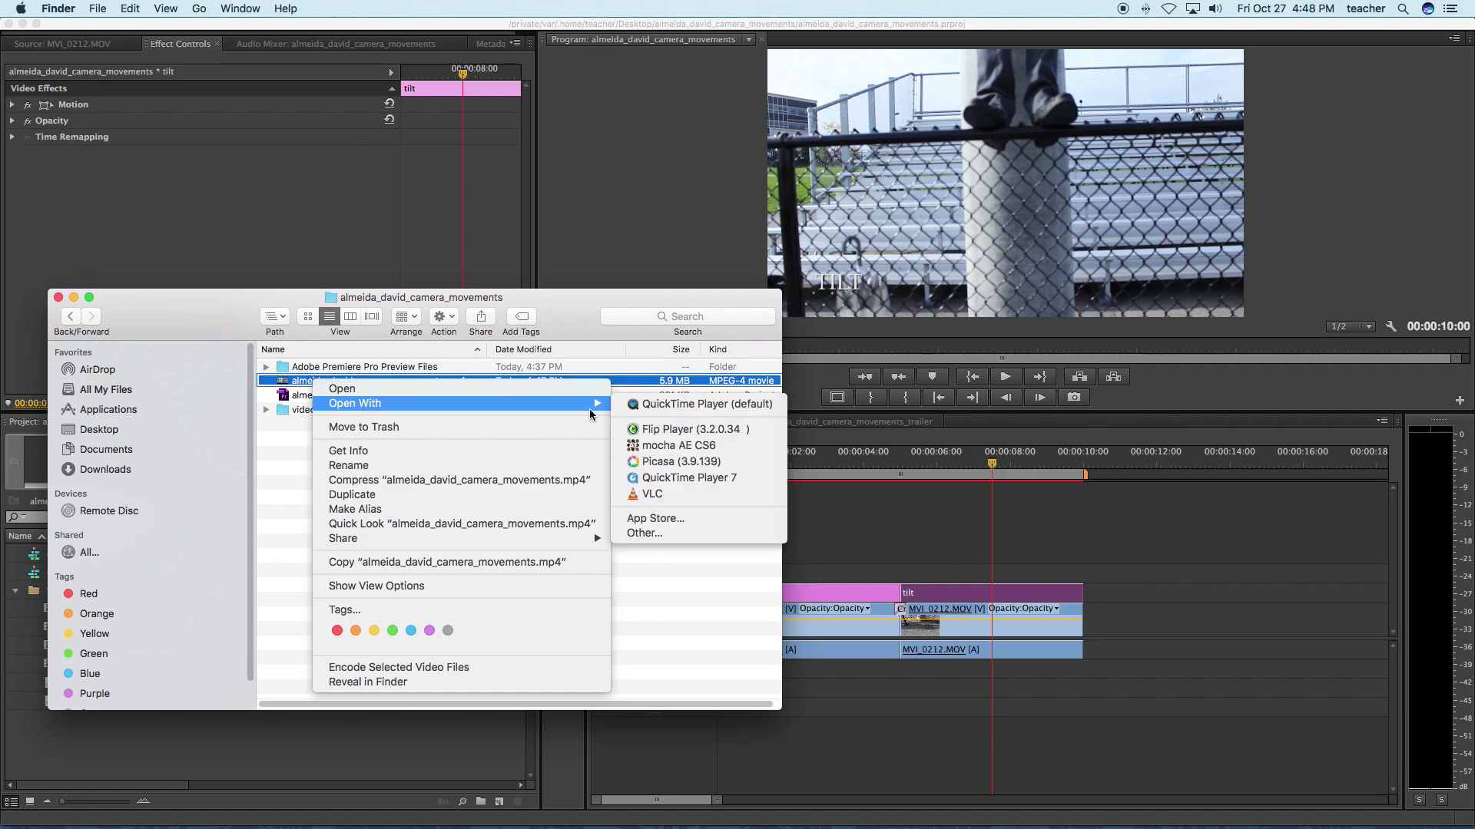
pyautogui.click(652, 493)
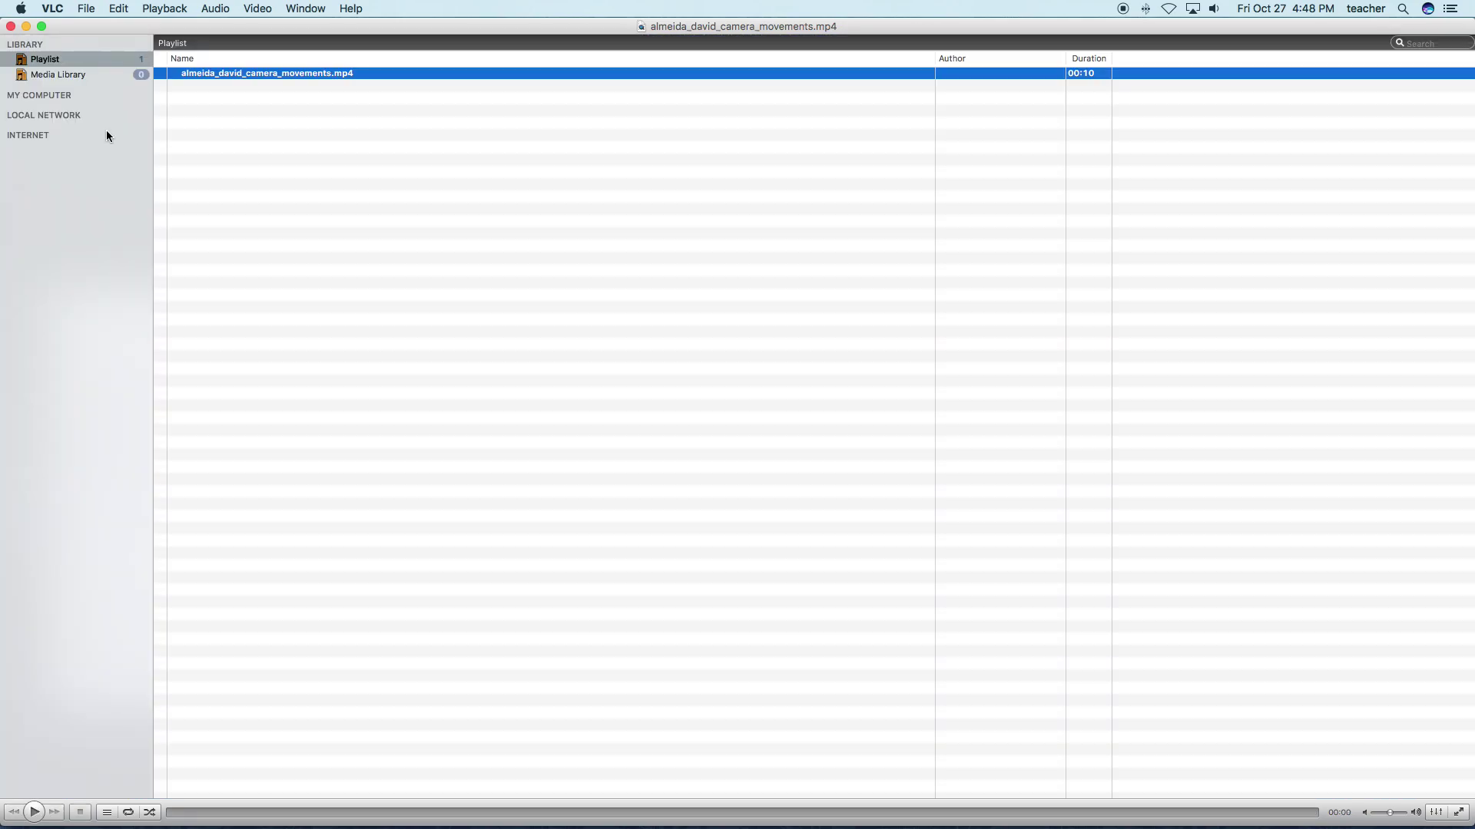
# - After playback, close the VLC playlist window and bring Premiere Pro back to the front
pyautogui.click(11, 26)
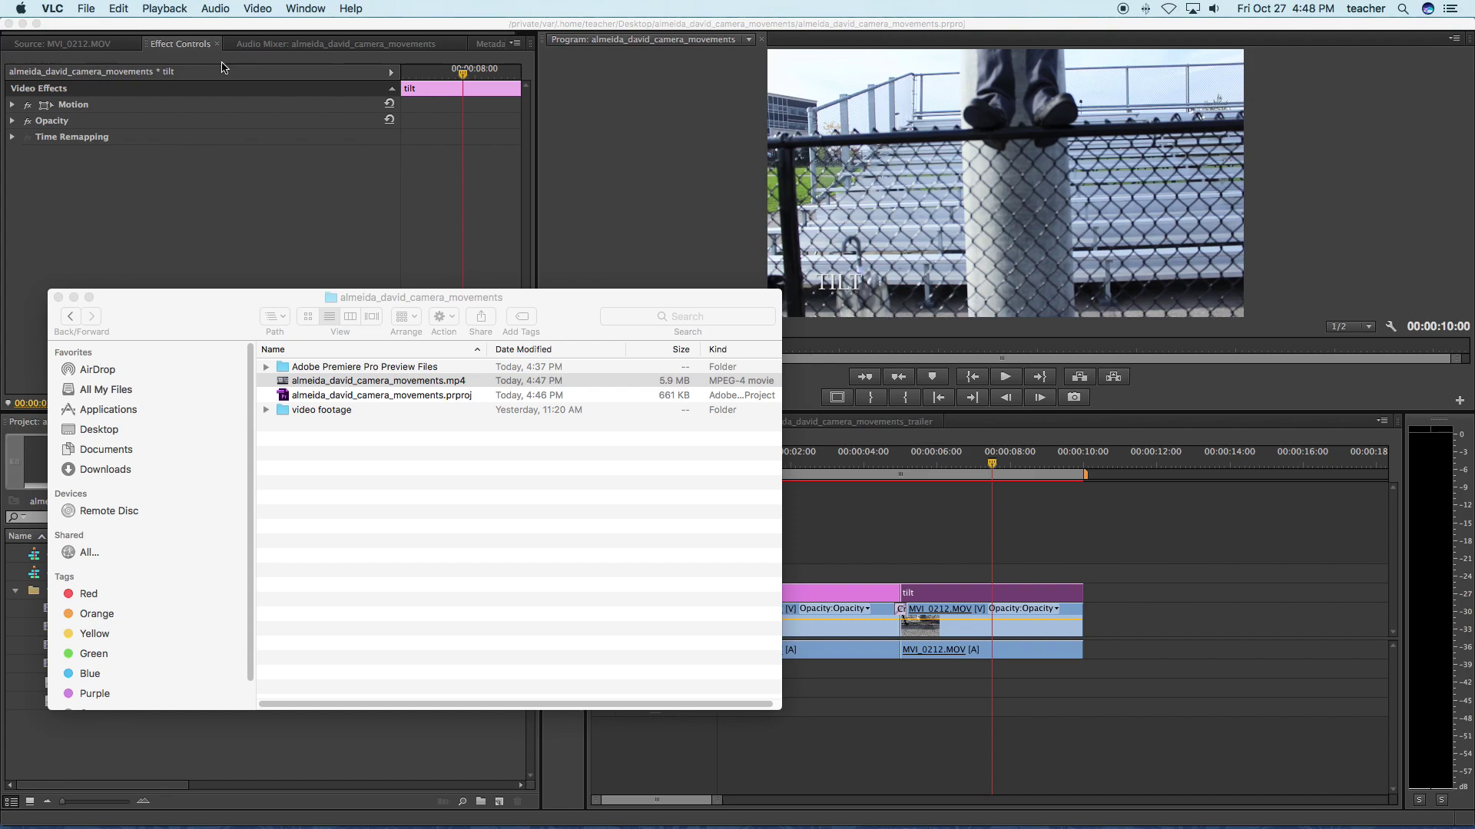
pyautogui.click(194, 167)
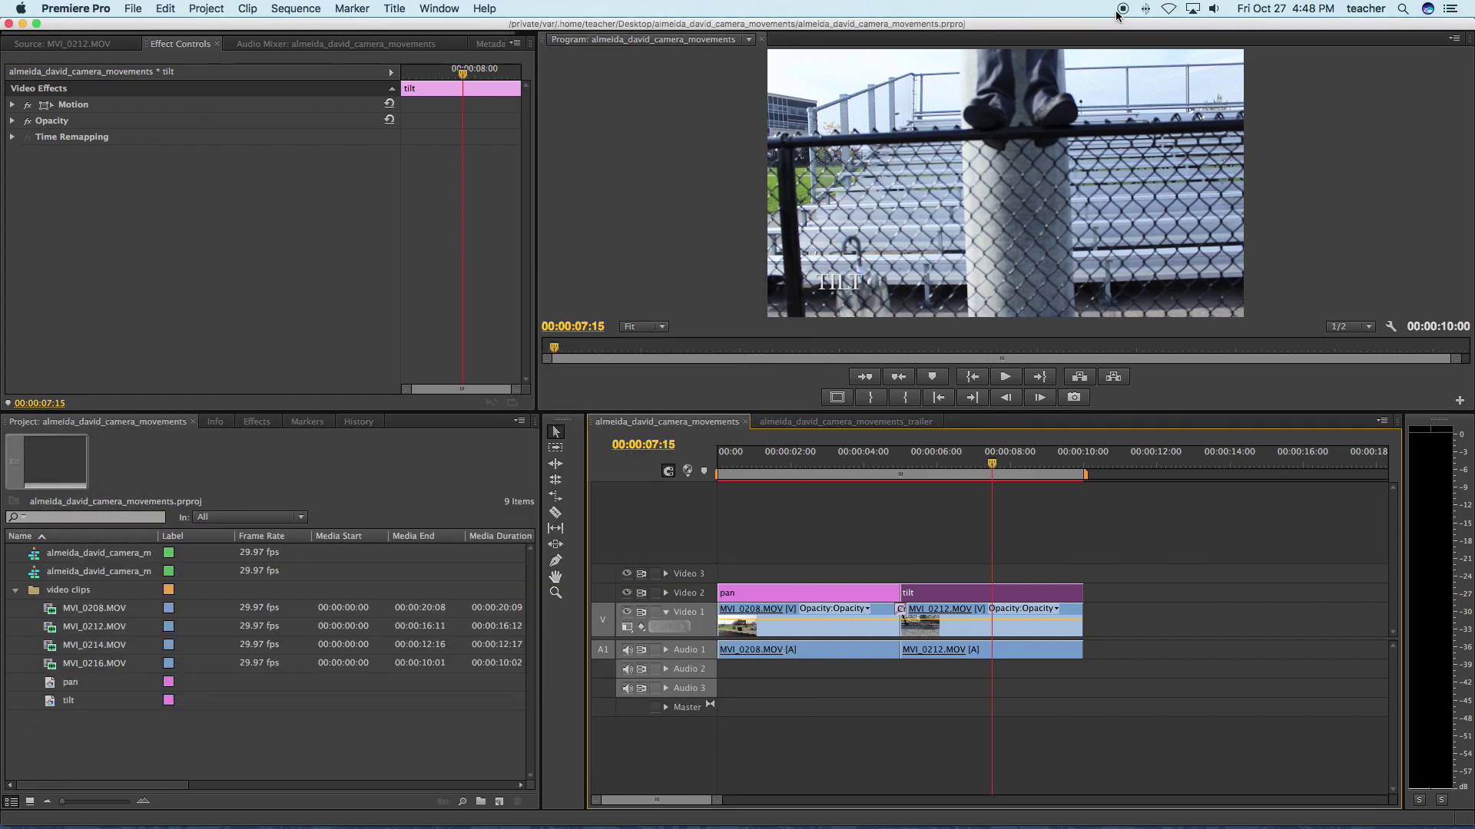